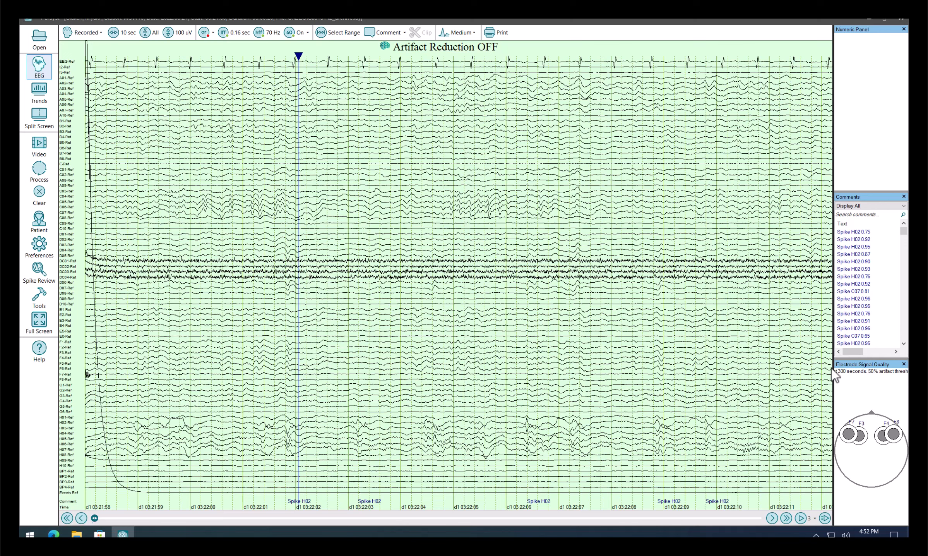
# Widen the side panels to fit the comment times and the full electrode signal quality map
pyautogui.moveTo(833, 372); pyautogui.dragTo(804, 368)
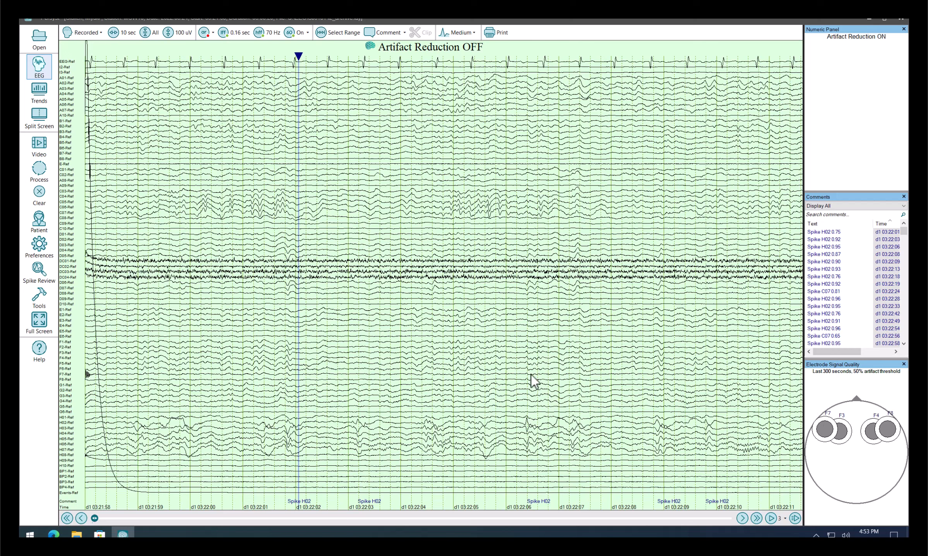
# Examine the sampling rate and resample rate in the patient information, and return to the EEG view
pyautogui.click(40, 221)
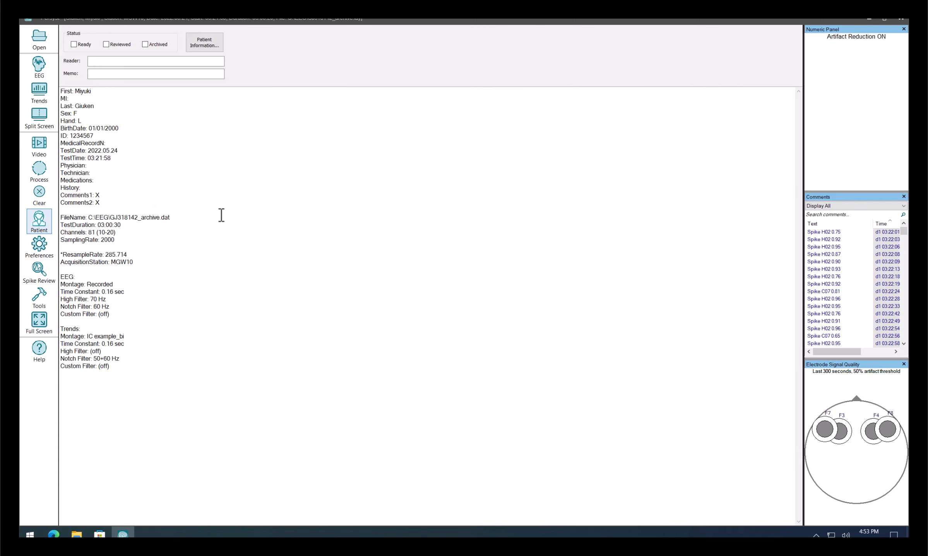
pyautogui.moveTo(117, 233); pyautogui.dragTo(60, 234)
pyautogui.click(121, 240)
pyautogui.moveTo(120, 240); pyautogui.dragTo(102, 241)
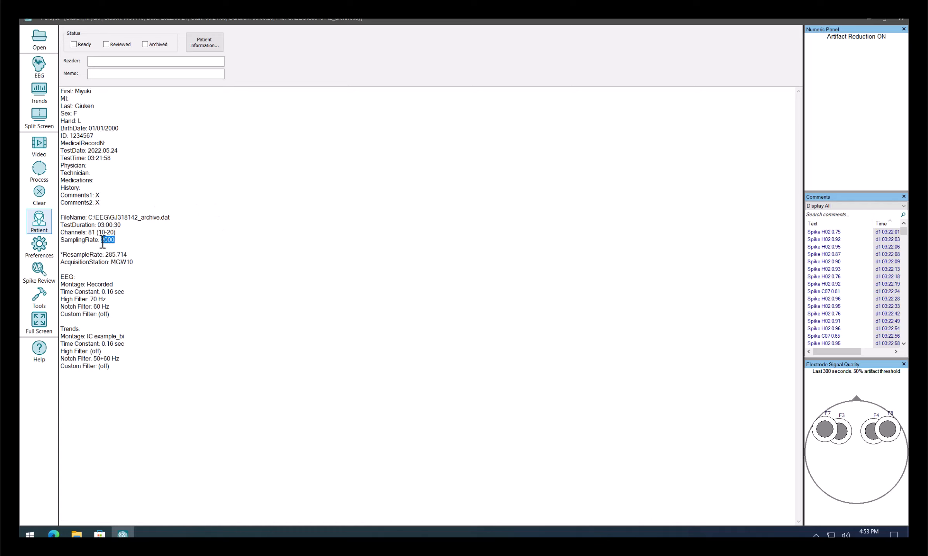
pyautogui.click(135, 260)
pyautogui.click(134, 255)
pyautogui.moveTo(133, 255); pyautogui.dragTo(59, 257)
pyautogui.click(39, 66)
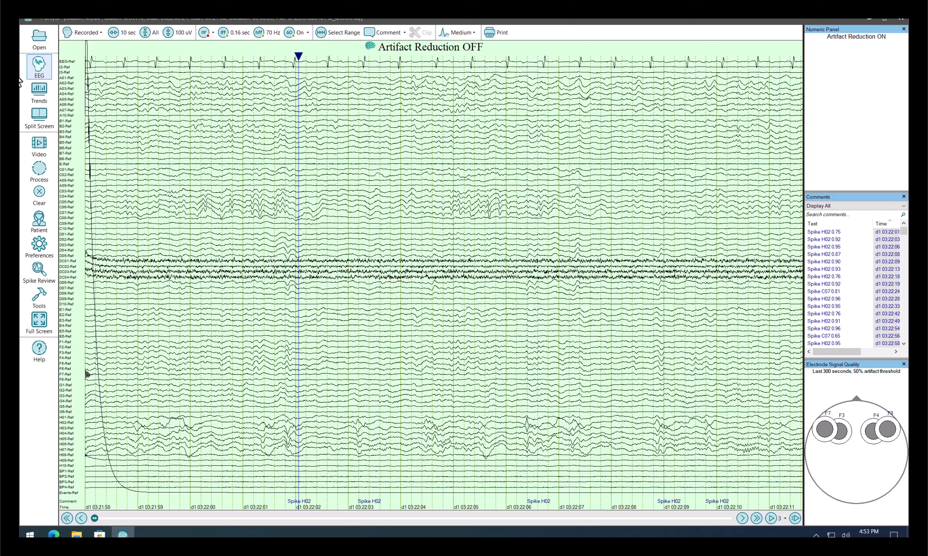
# Turn off downsampling of records with a sampling rate above 300 Hz in the trend filter preferences
pyautogui.click(40, 246)
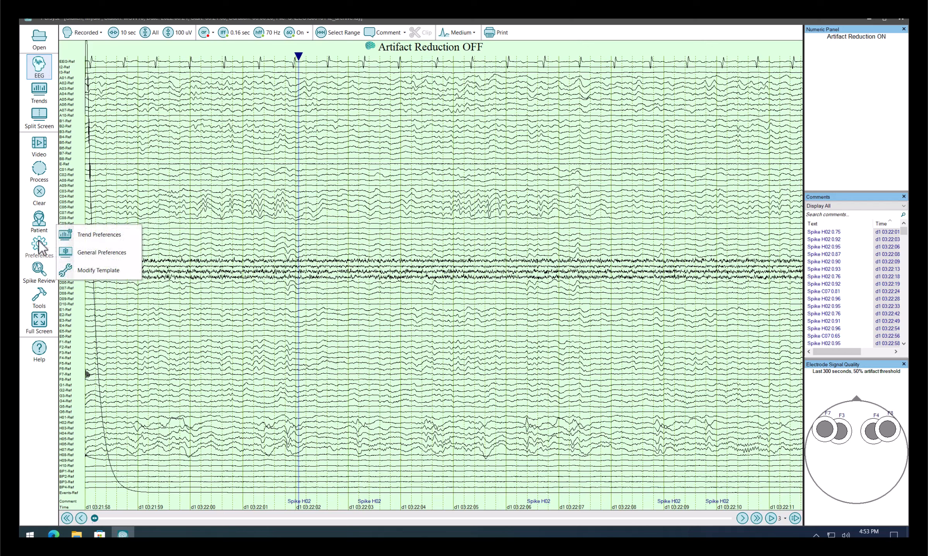
pyautogui.click(97, 234)
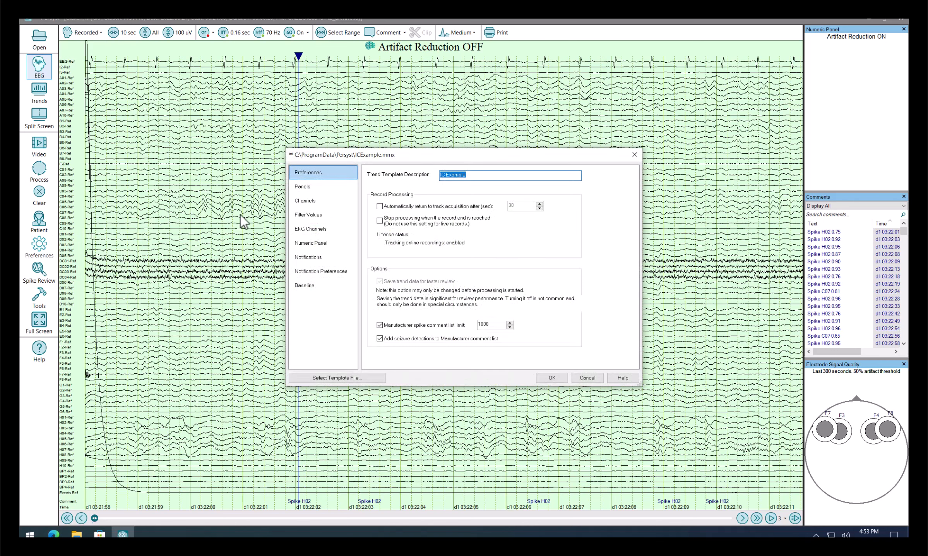
pyautogui.click(312, 216)
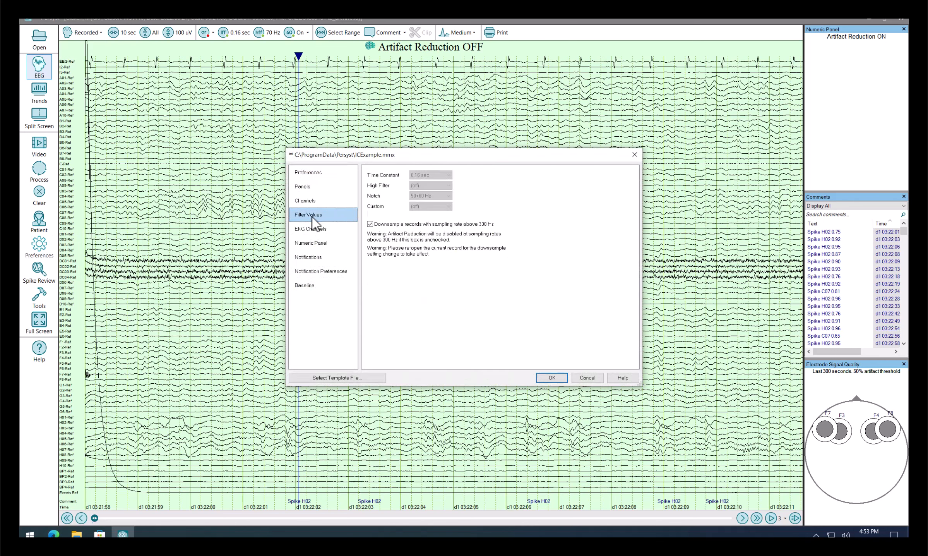
pyautogui.click(379, 224)
pyautogui.click(552, 378)
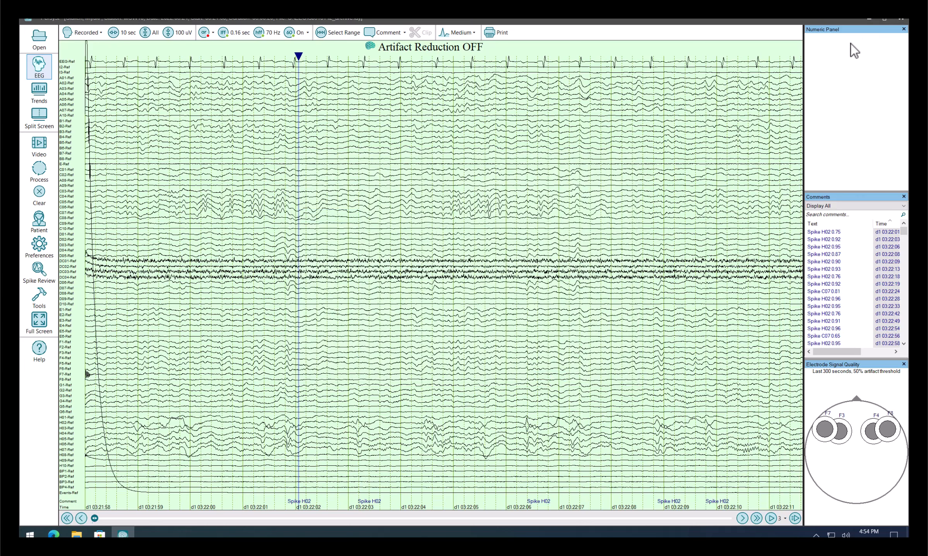
# Restart the program and reopen the same study from the Persyst database
pyautogui.click(900, 18)
pyautogui.doubleClick(36, 116)
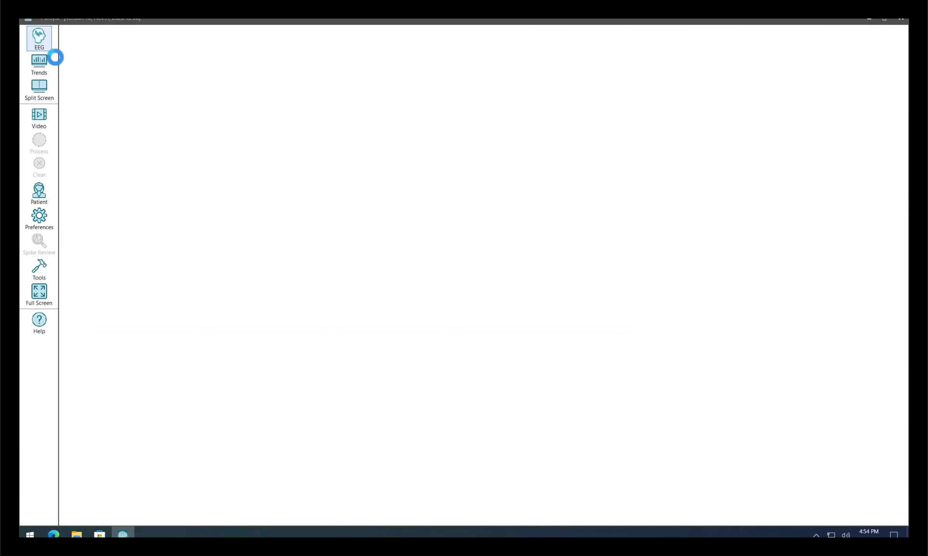
pyautogui.click(38, 42)
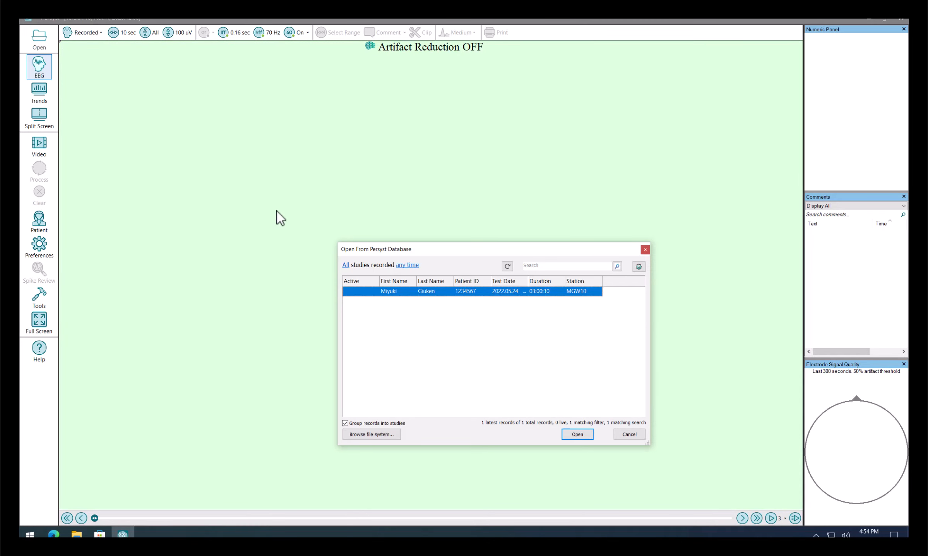
pyautogui.doubleClick(376, 291)
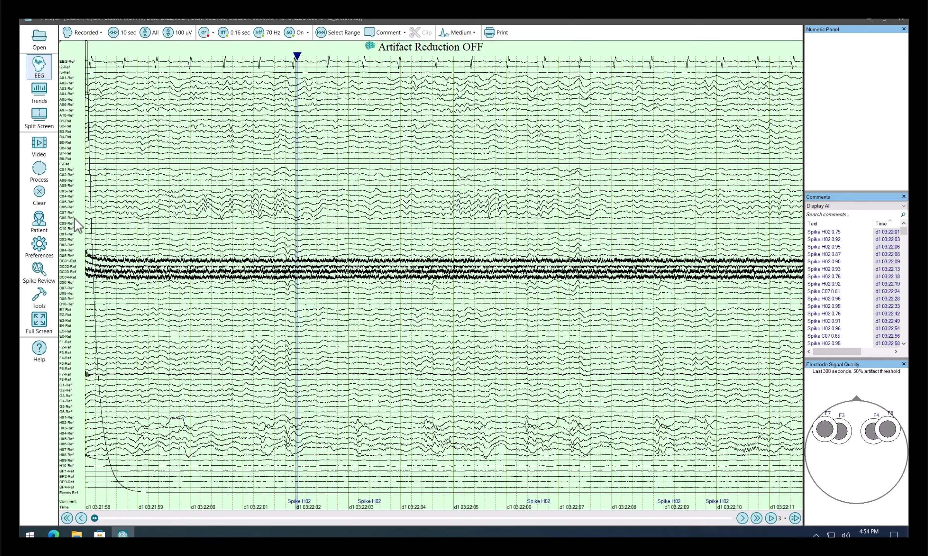
# Check the patient information for a resample rate in the reopened record, and return to the EEG view
pyautogui.click(40, 222)
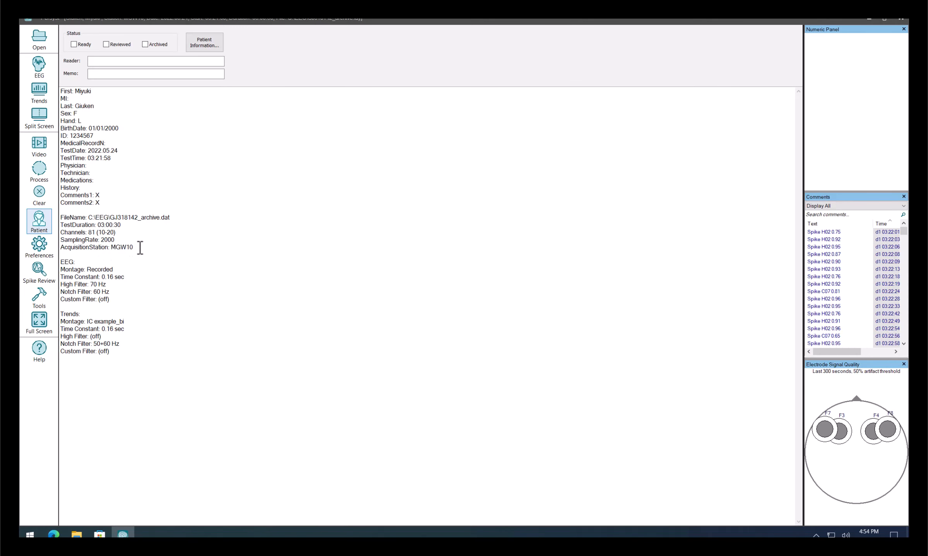
pyautogui.moveTo(140, 248); pyautogui.dragTo(213, 239)
pyautogui.click(214, 238)
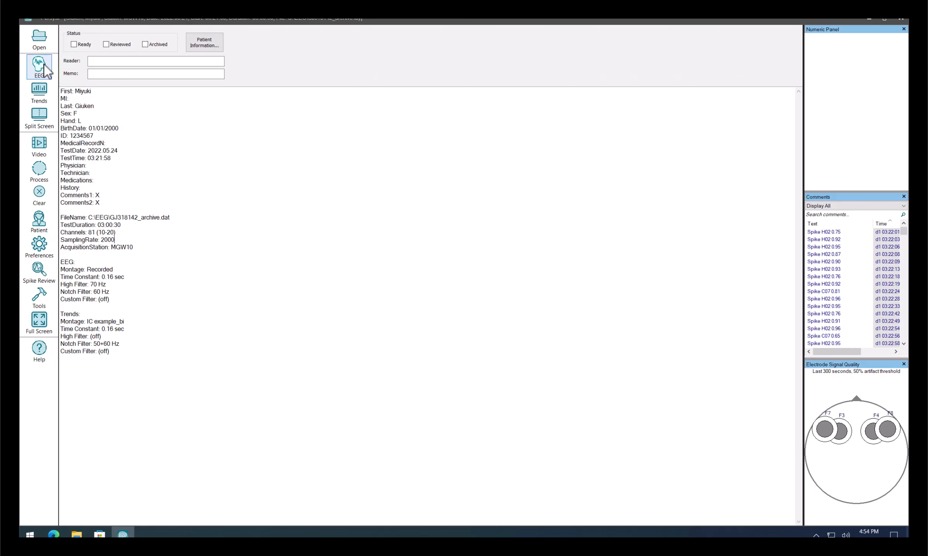
pyautogui.click(39, 65)
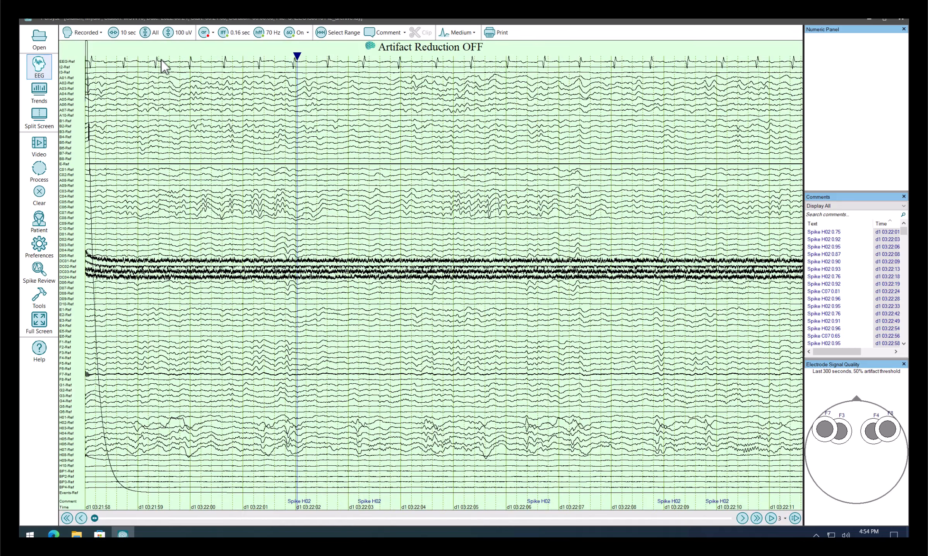
# Delete the existing IC example implant through the intracranial montage creation tool
pyautogui.click(83, 33)
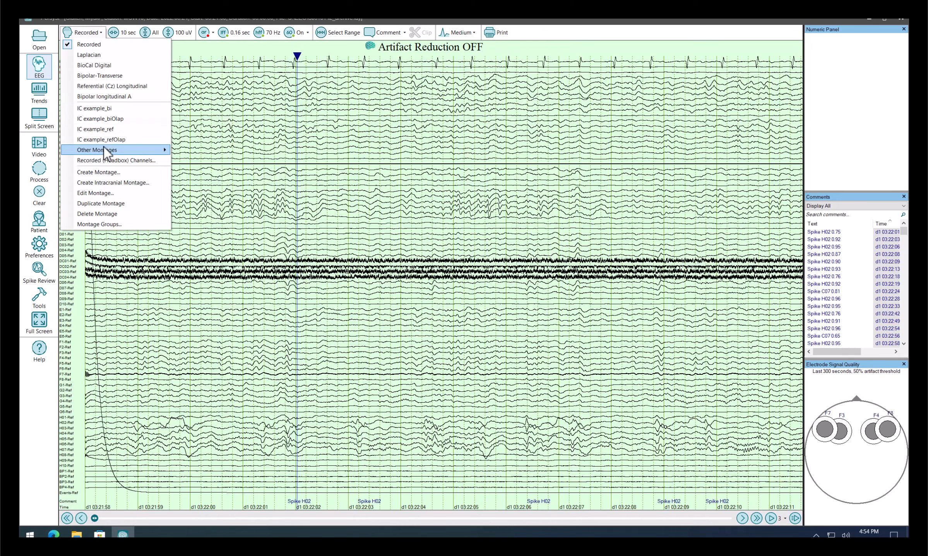
pyautogui.click(112, 184)
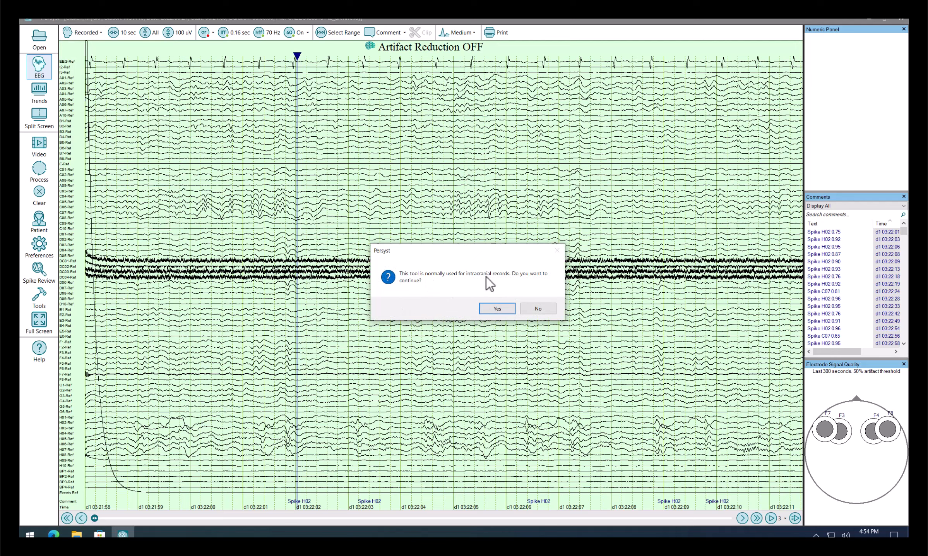
pyautogui.click(497, 308)
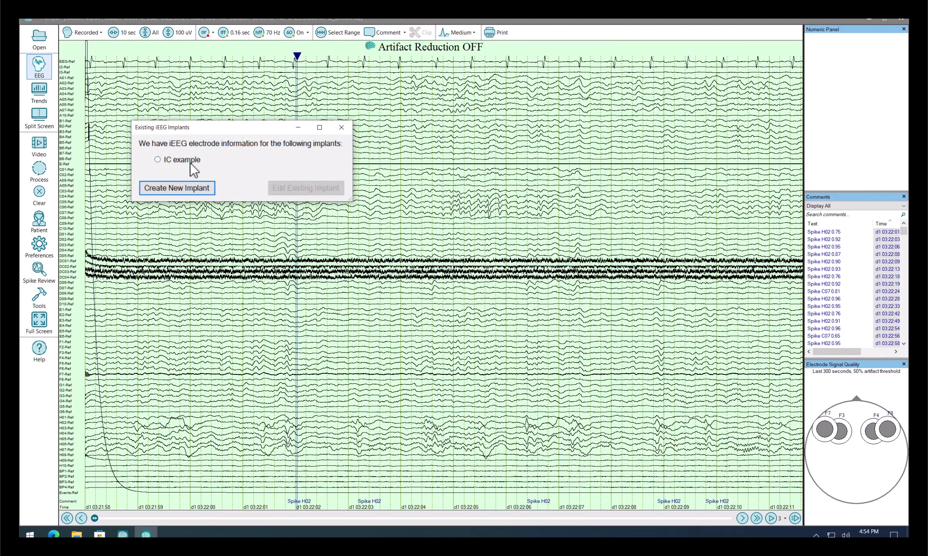
pyautogui.click(190, 163)
pyautogui.click(286, 189)
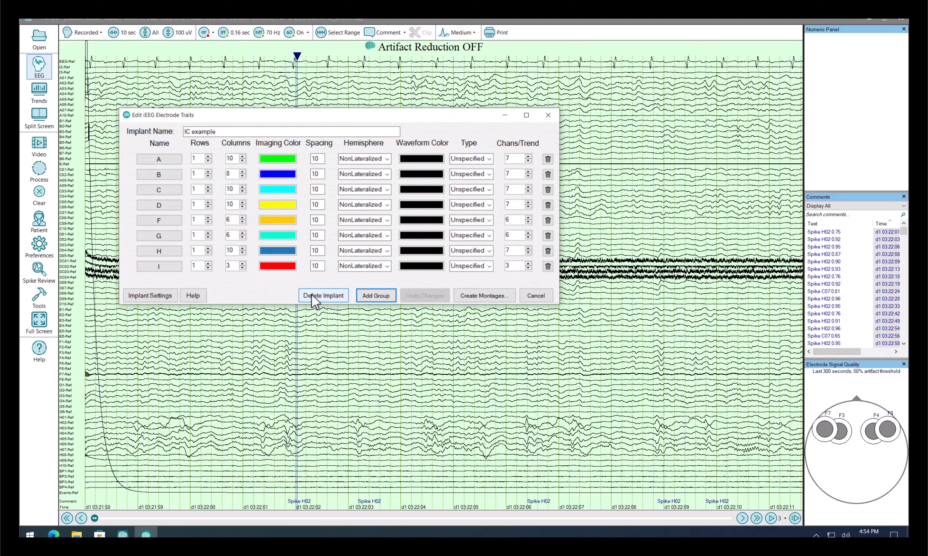
pyautogui.click(313, 296)
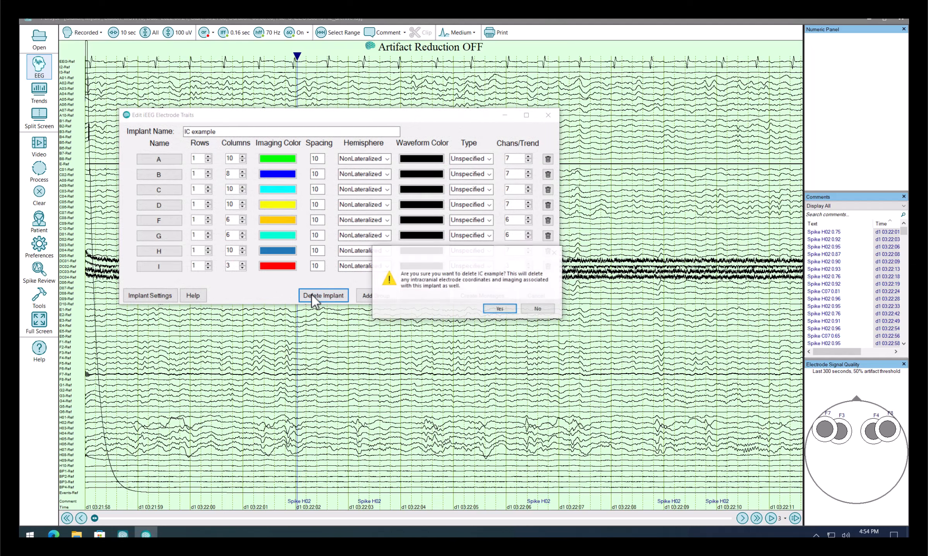
pyautogui.click(500, 309)
pyautogui.click(498, 308)
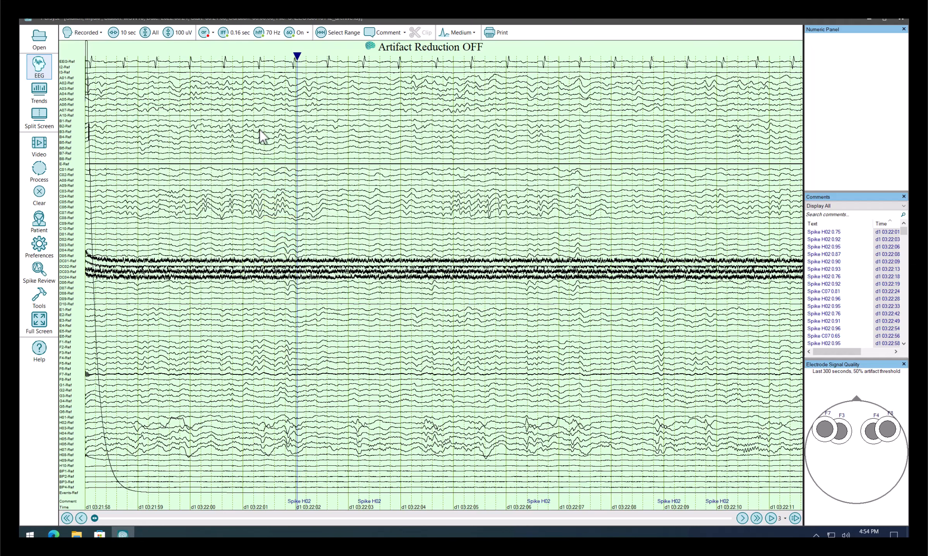
# Start a new intracranial montage setup for the record and name its implant IC Example
pyautogui.click(87, 34)
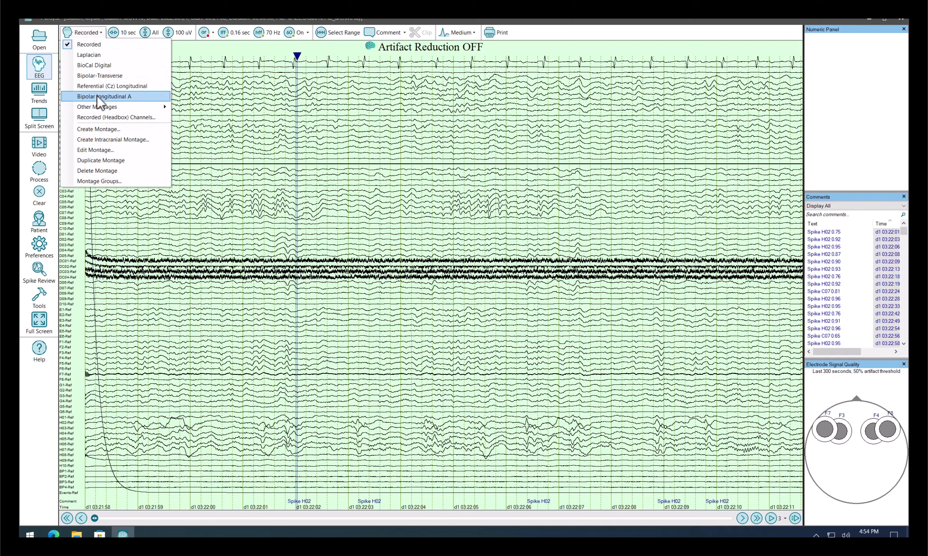
pyautogui.click(103, 140)
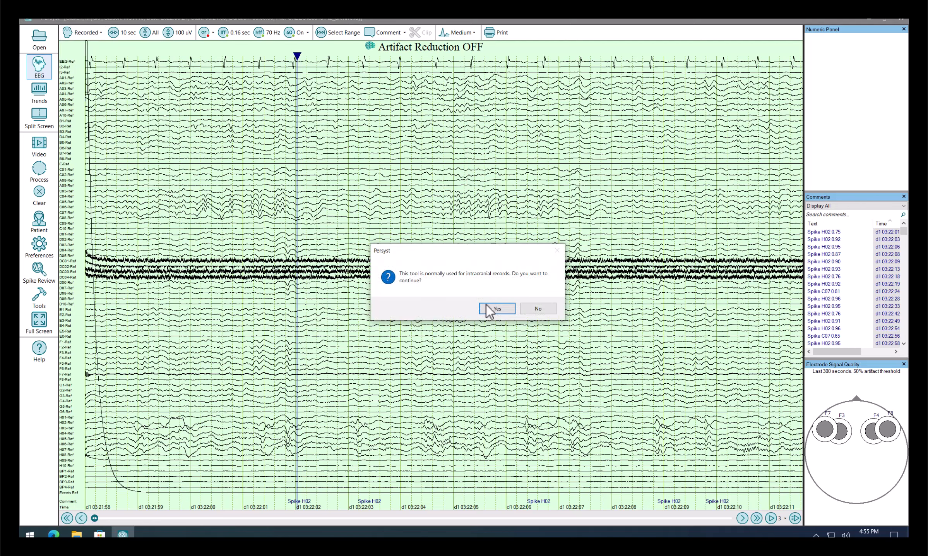
pyautogui.click(498, 308)
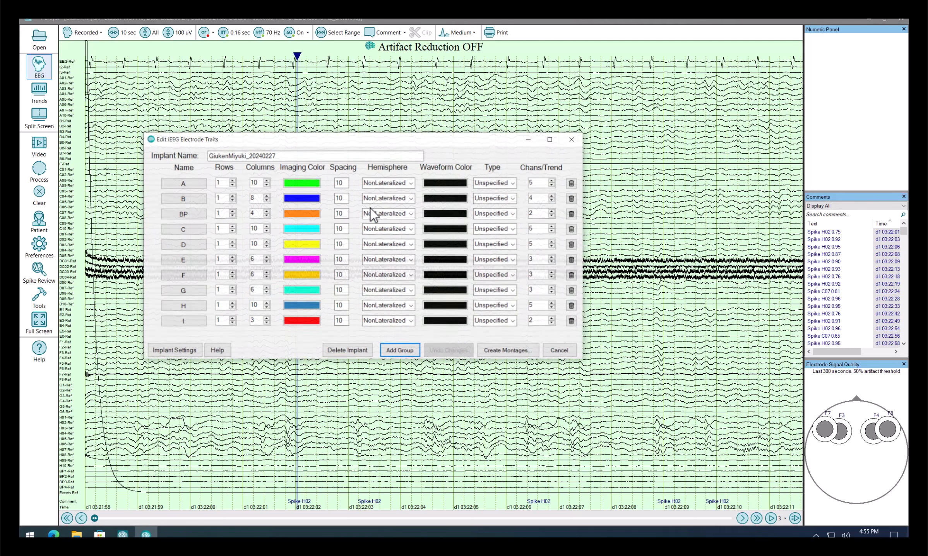
pyautogui.moveTo(287, 156); pyautogui.dragTo(190, 156)
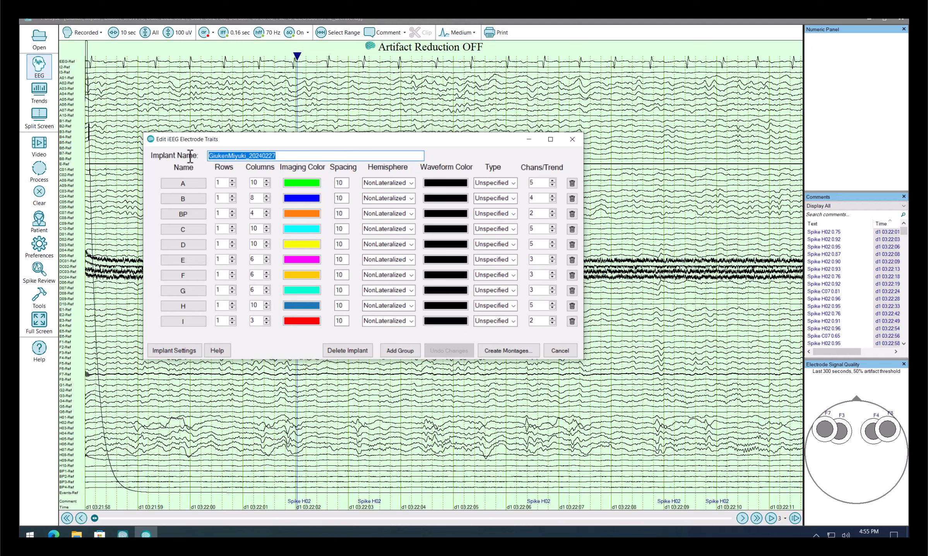
pyautogui.write('IC ')
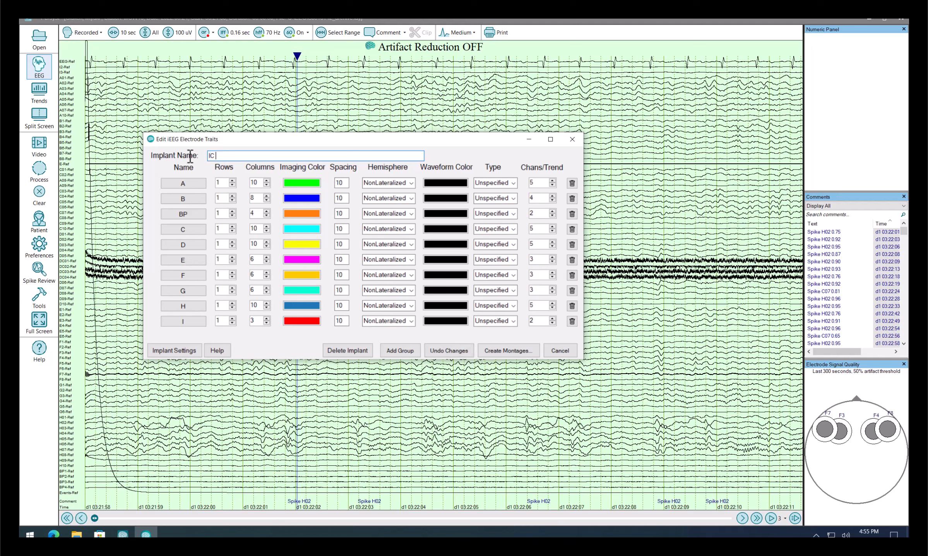
pyautogui.write('Example')
# Set the implant's default electrode type to Depth and its default electrode spacing to 4 mm
pyautogui.click(169, 350)
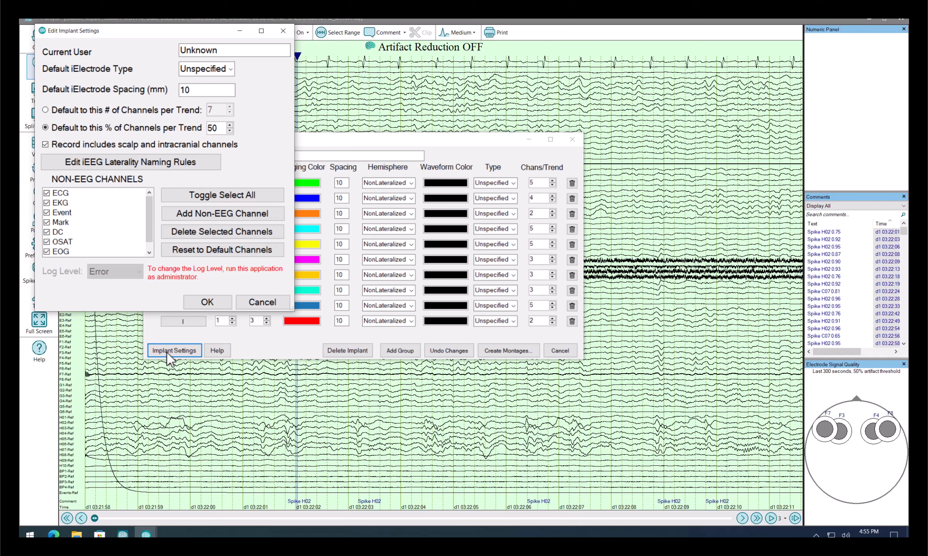
pyautogui.click(231, 70)
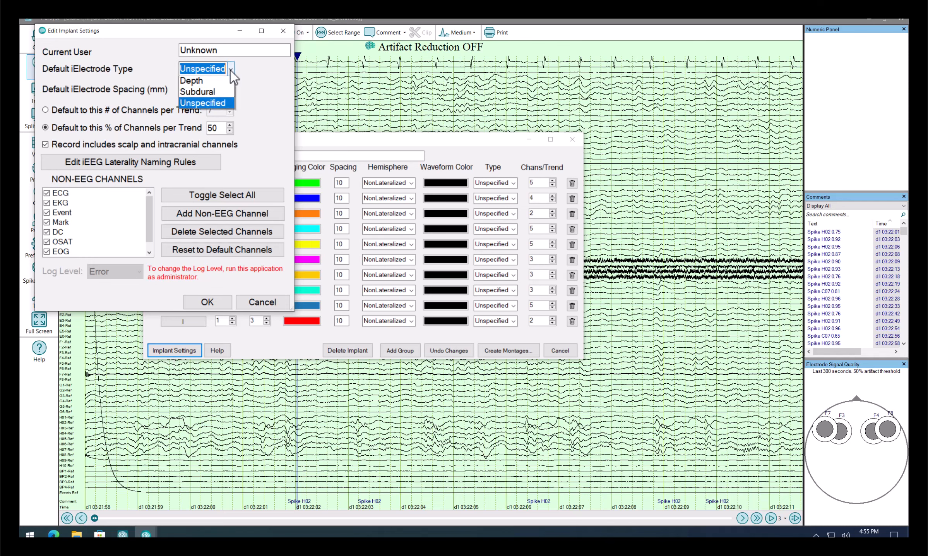
pyautogui.click(216, 85)
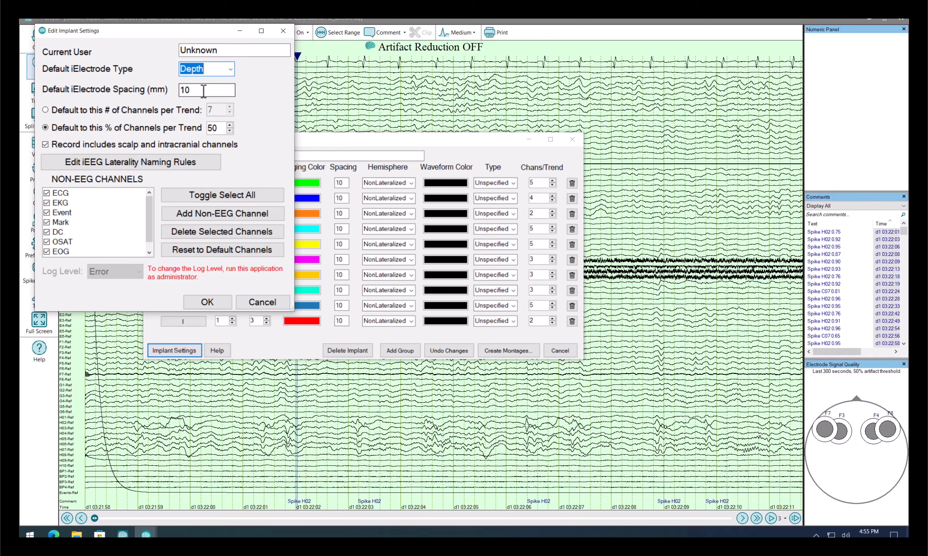
pyautogui.doubleClick(204, 91)
pyautogui.write('4')
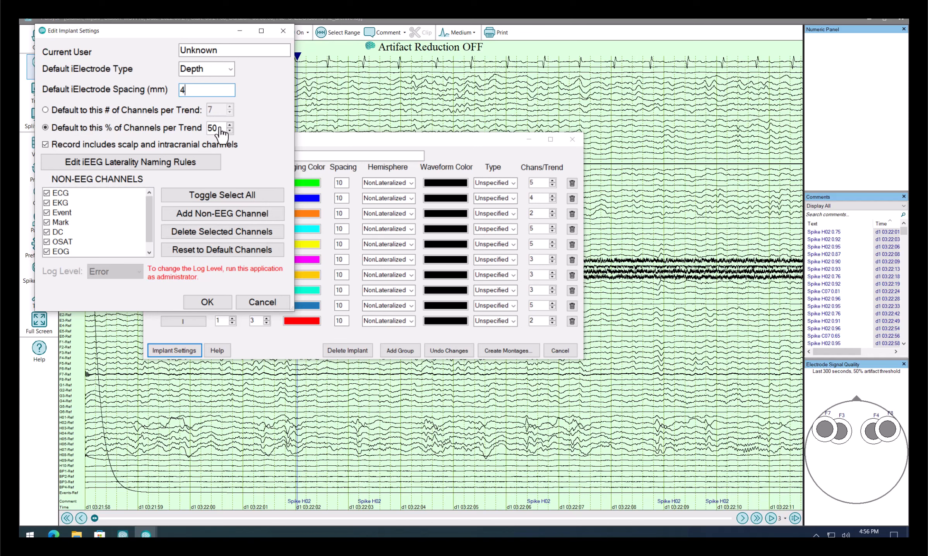
# Turn off the option that the record includes scalp and intracranial channels, and update the implant with the new settings
pyautogui.click(45, 146)
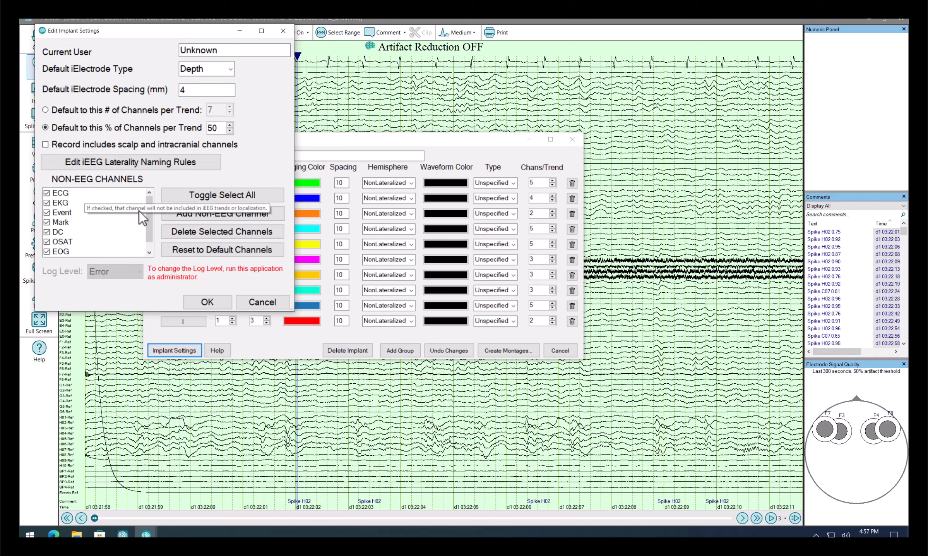
pyautogui.moveTo(150, 208)
pyautogui.mouseDown()
pyautogui.moveTo(150, 226)
pyautogui.moveTo(151, 207)
pyautogui.mouseUp()
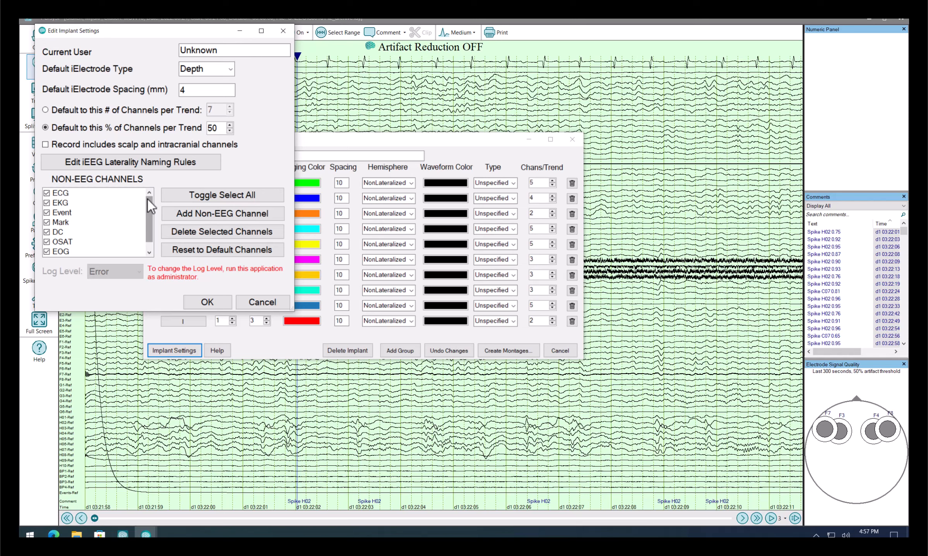
pyautogui.click(204, 306)
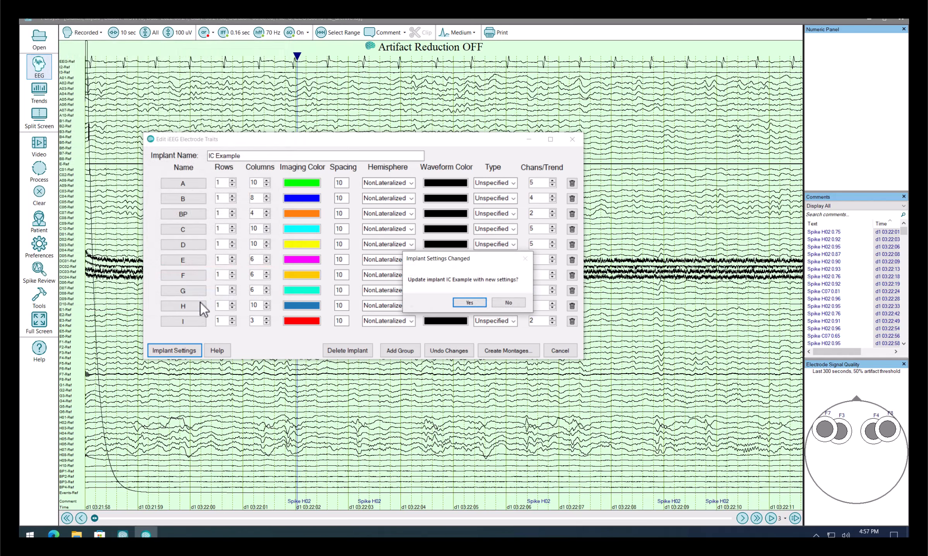
pyautogui.click(463, 303)
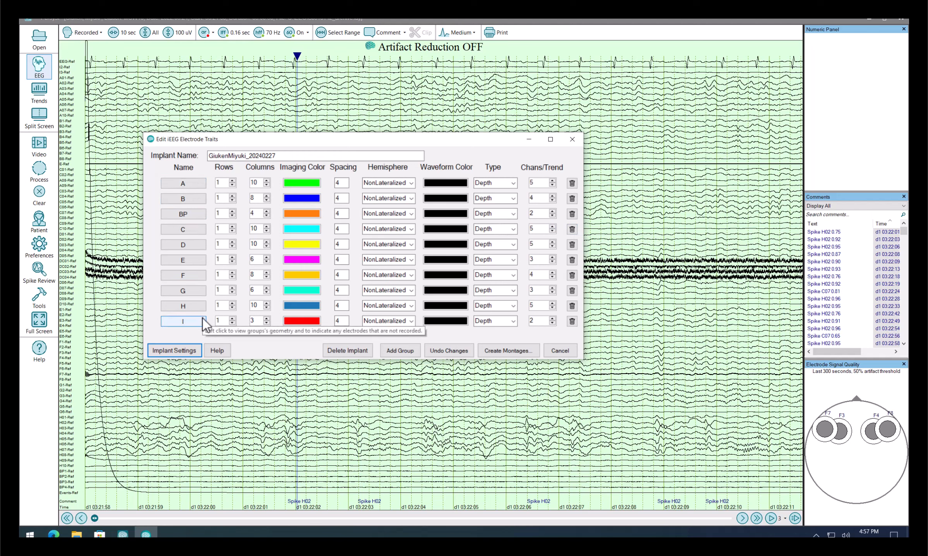
# Start creating all four iEEG montages for the implant and turn on generation of the mmx file that defines iEEG trends
pyautogui.click(491, 351)
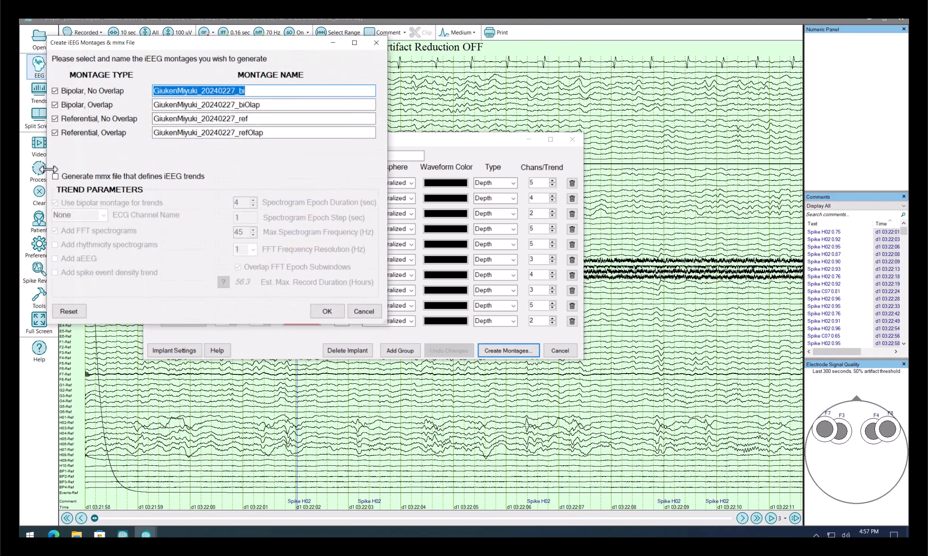
pyautogui.click(66, 176)
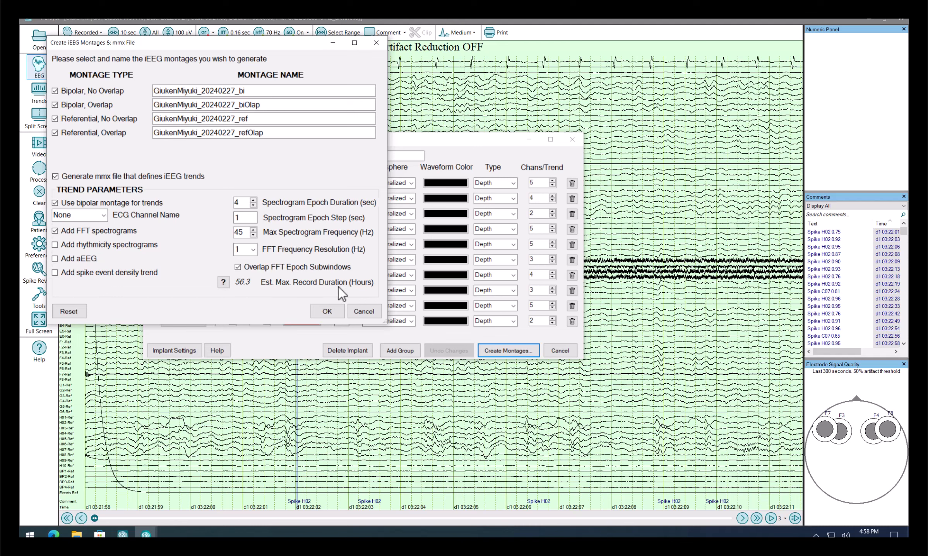
pyautogui.moveTo(342, 294)
pyautogui.moveTo(242, 283)
# Set the maximum spectrogram frequency to 250 Hz, try a 2-second spectrogram epoch step, and set the step back to 1 second
pyautogui.moveTo(246, 231); pyautogui.dragTo(223, 231)
pyautogui.click(246, 217)
pyautogui.moveTo(251, 218); pyautogui.dragTo(230, 217)
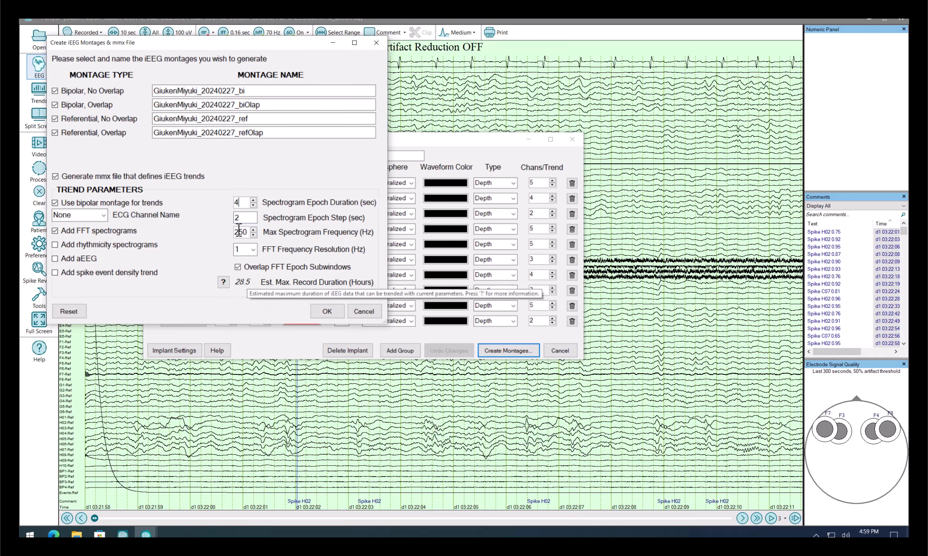
pyautogui.doubleClick(231, 219)
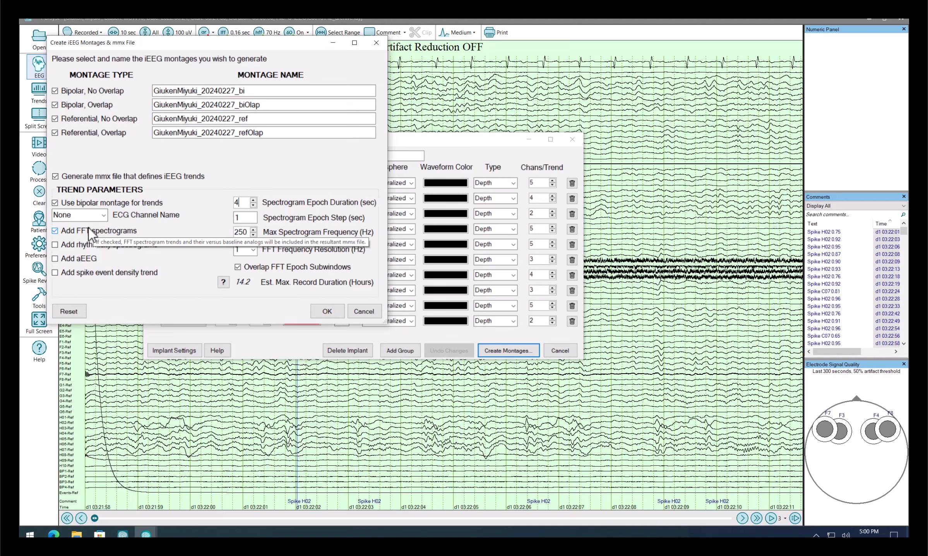
# Set the ECG channel name to EEG and look through the list of available channels
pyautogui.click(90, 215)
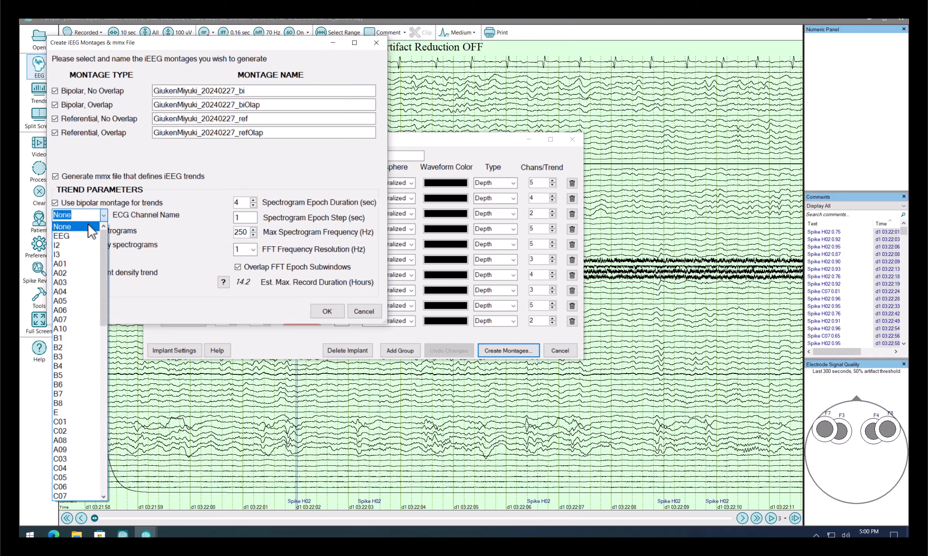
pyautogui.click(82, 235)
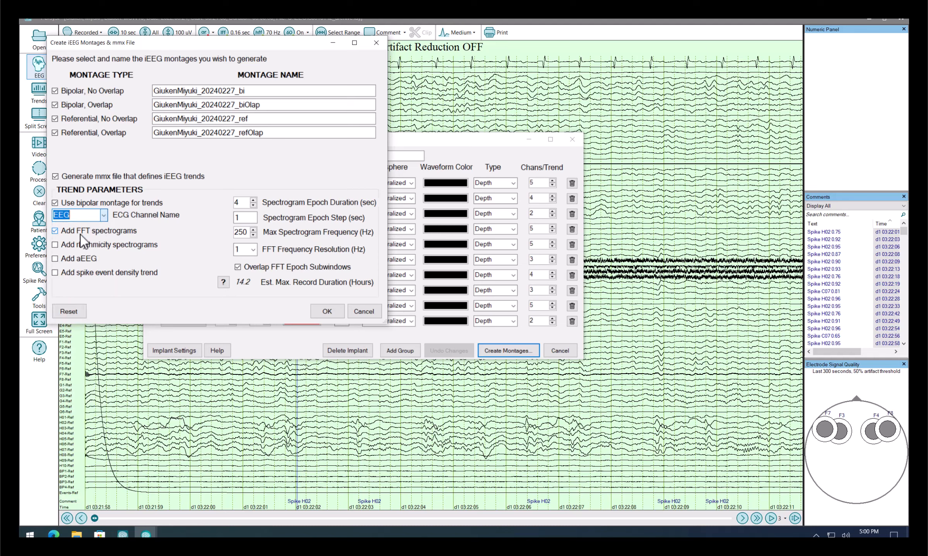
pyautogui.click(103, 215)
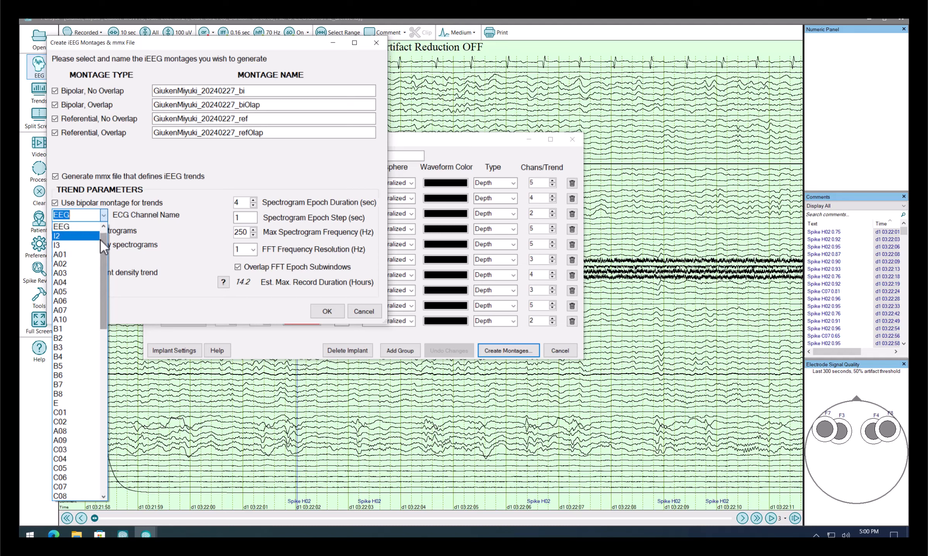
pyautogui.scroll(-4, 103, 248)
pyautogui.scroll(-10, 103, 248)
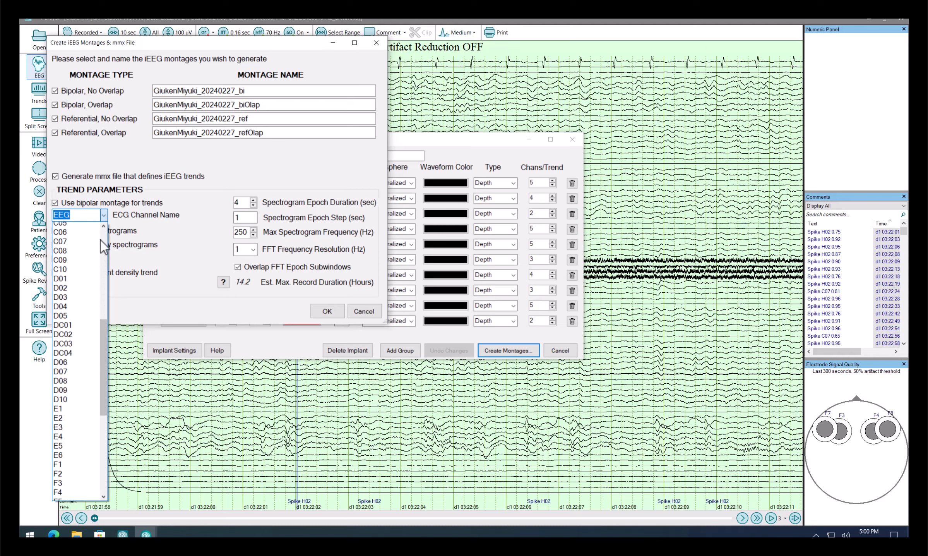
pyautogui.scroll(-3, 103, 248)
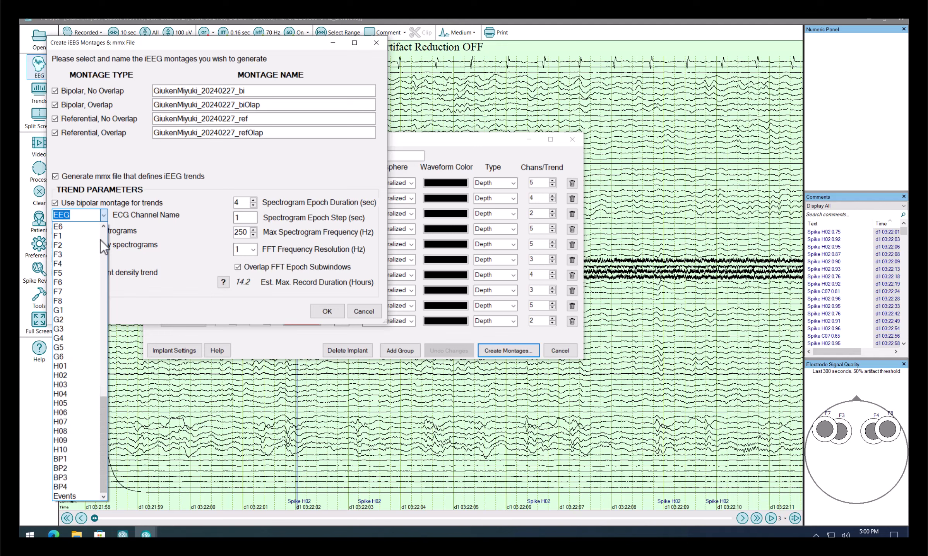
pyautogui.scroll(13, 103, 248)
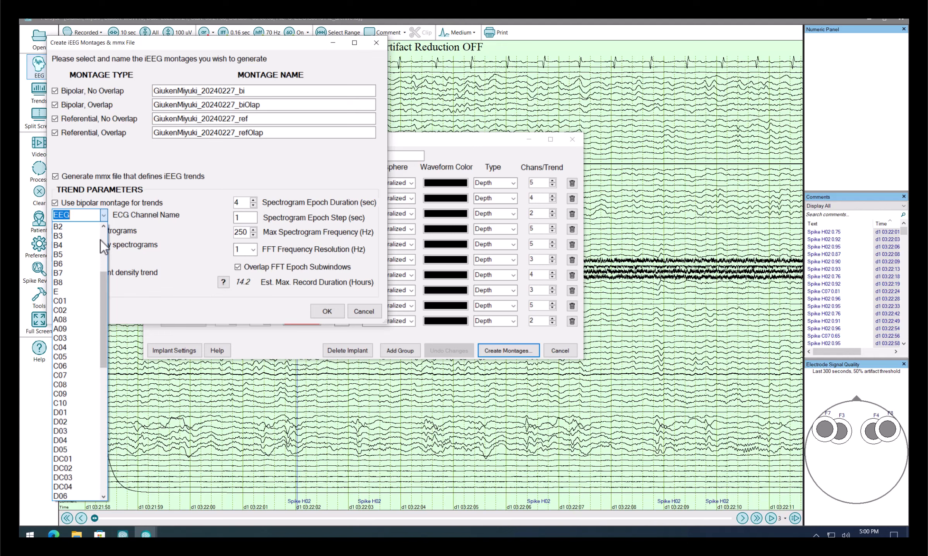
pyautogui.scroll(5, 103, 247)
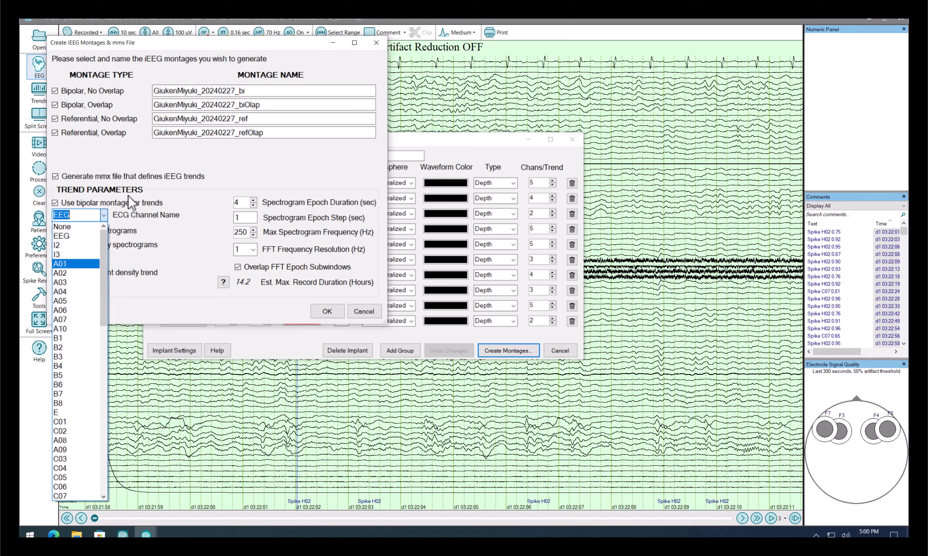
pyautogui.click(219, 46)
# Generate the implant, its montages and the mmx trend file, and dismiss the notices
pyautogui.moveTo(218, 46); pyautogui.dragTo(254, 67)
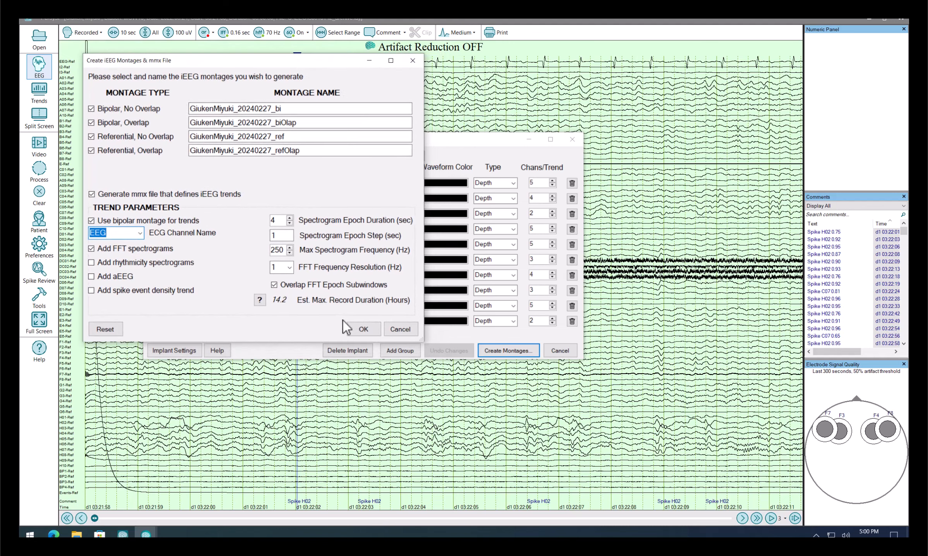
pyautogui.click(360, 328)
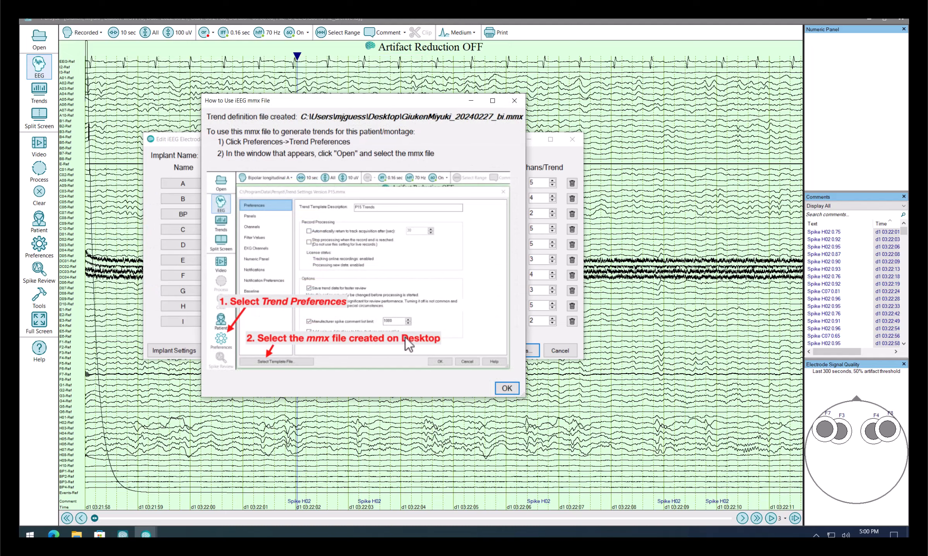
pyautogui.click(507, 388)
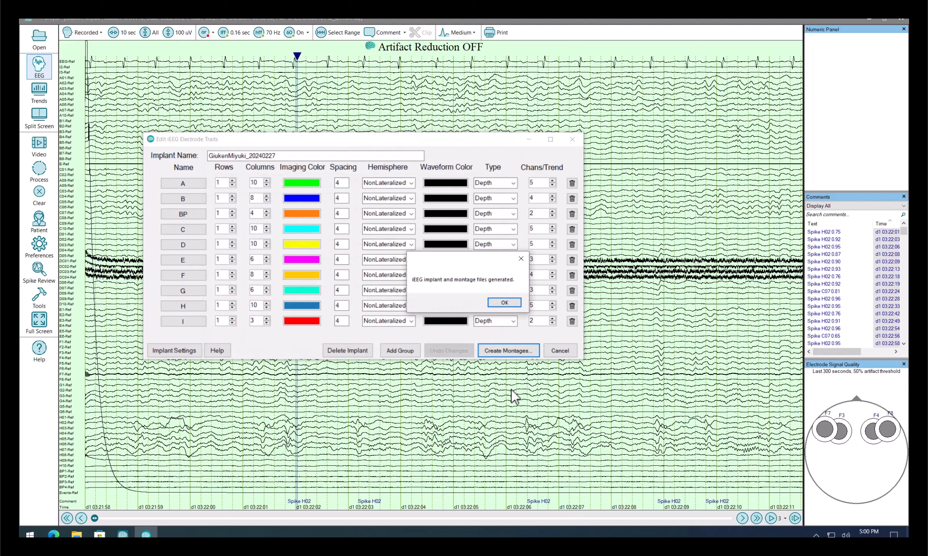
pyautogui.click(506, 302)
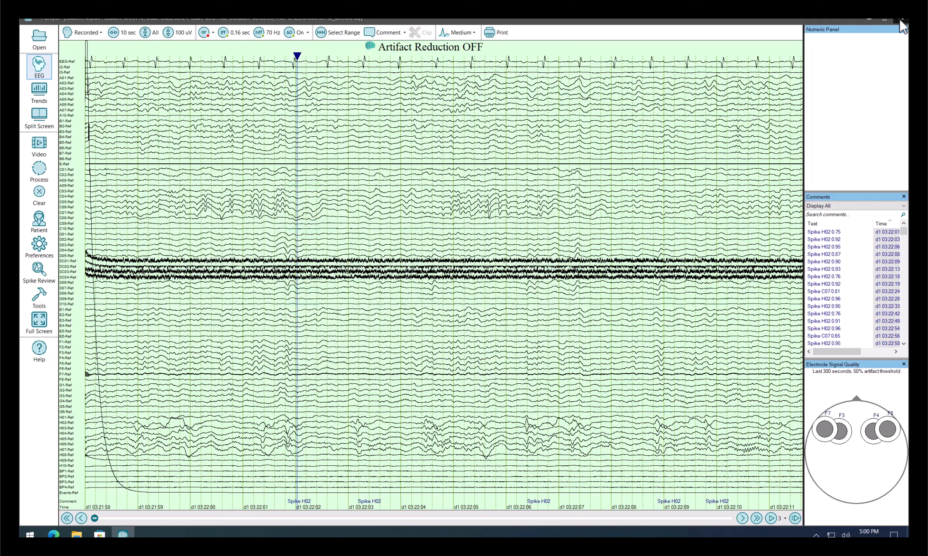
# Display the record in the newly created non-overlapping bipolar montage
pyautogui.click(87, 34)
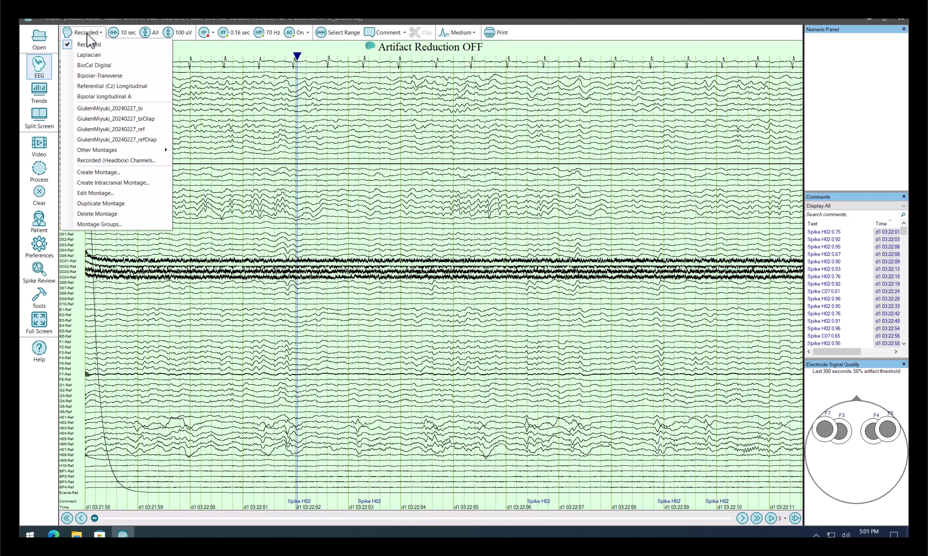
pyautogui.click(106, 109)
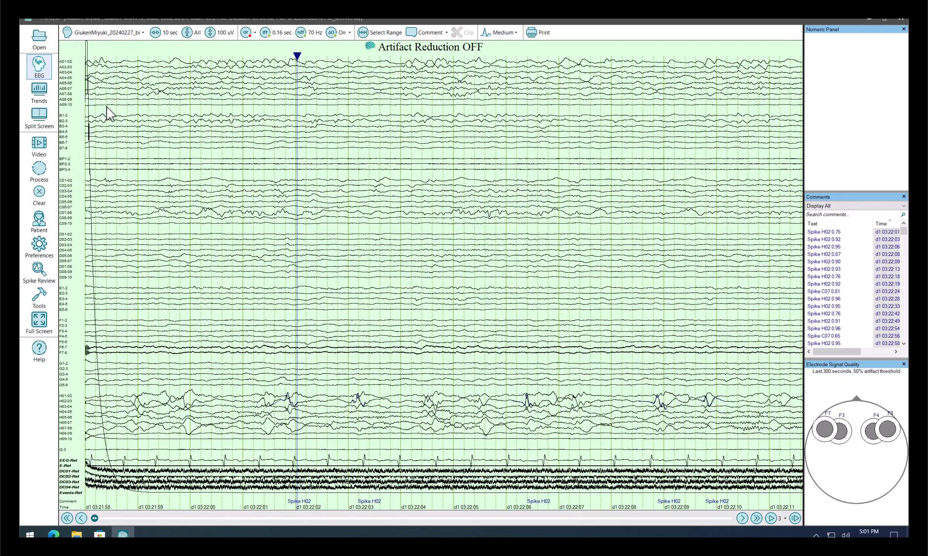
# Check the downsampling option in the filter values of the trend preferences and leave without changes
pyautogui.click(52, 247)
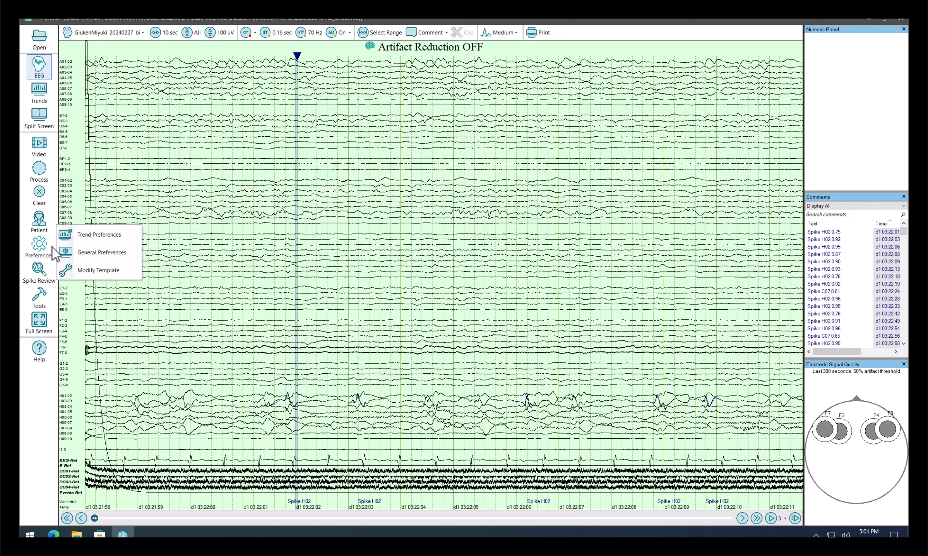
pyautogui.click(78, 234)
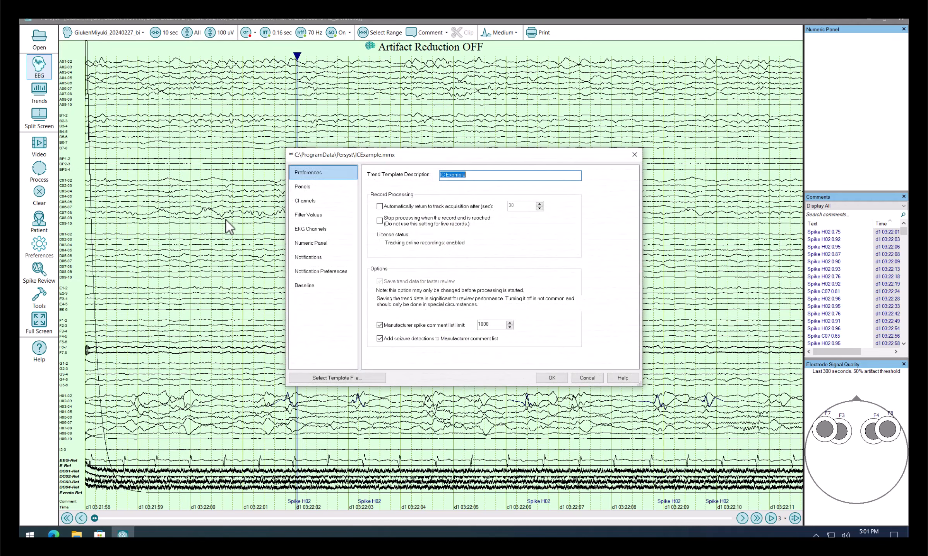
pyautogui.click(309, 215)
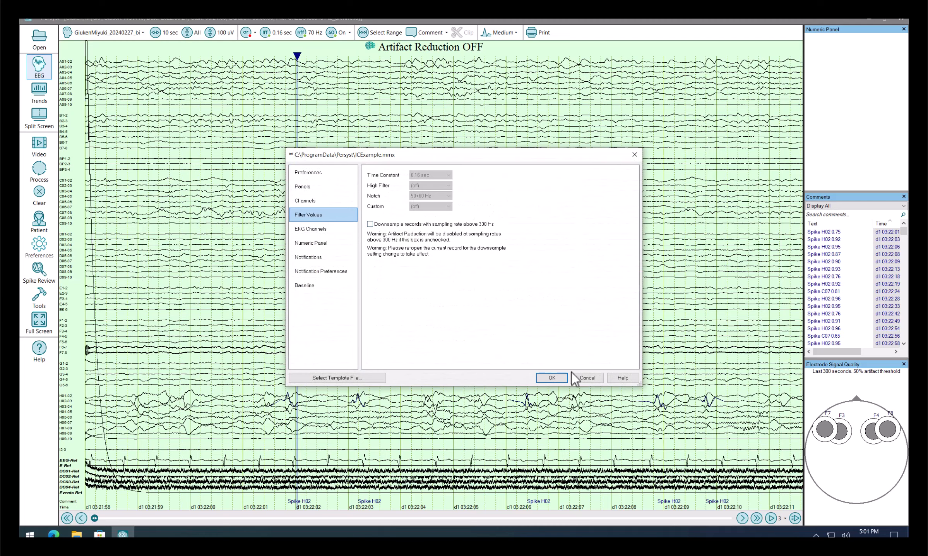
pyautogui.click(587, 376)
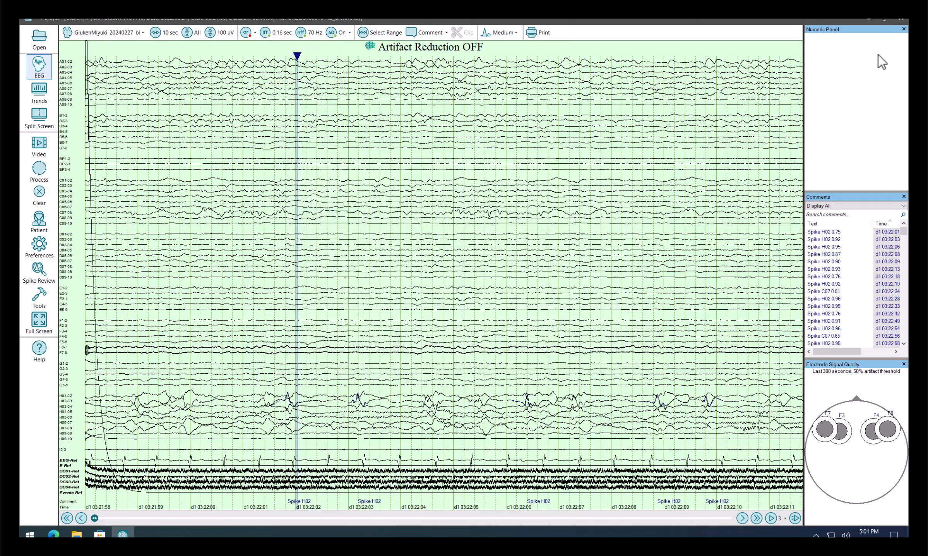
# Close Persyst and cut the newly generated mmx trend file from the desktop
pyautogui.click(901, 19)
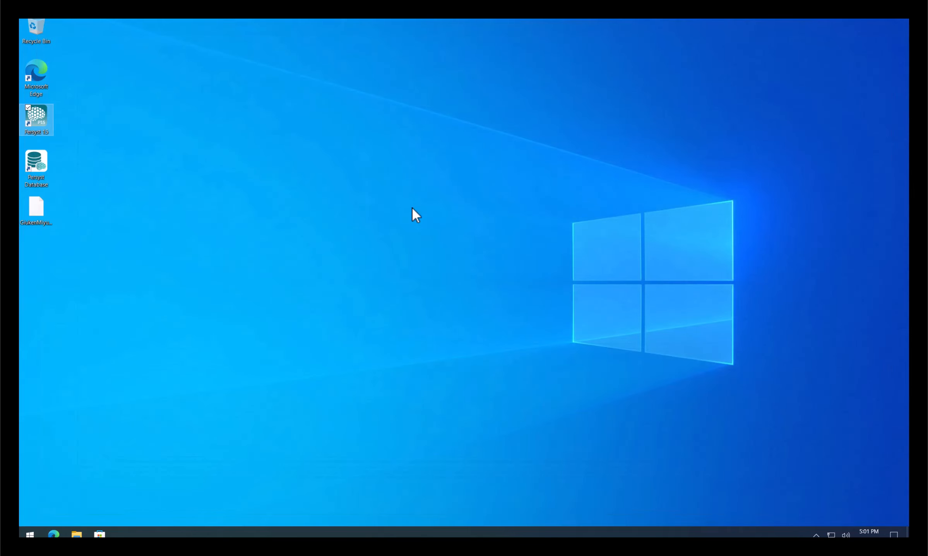
pyautogui.click(44, 212)
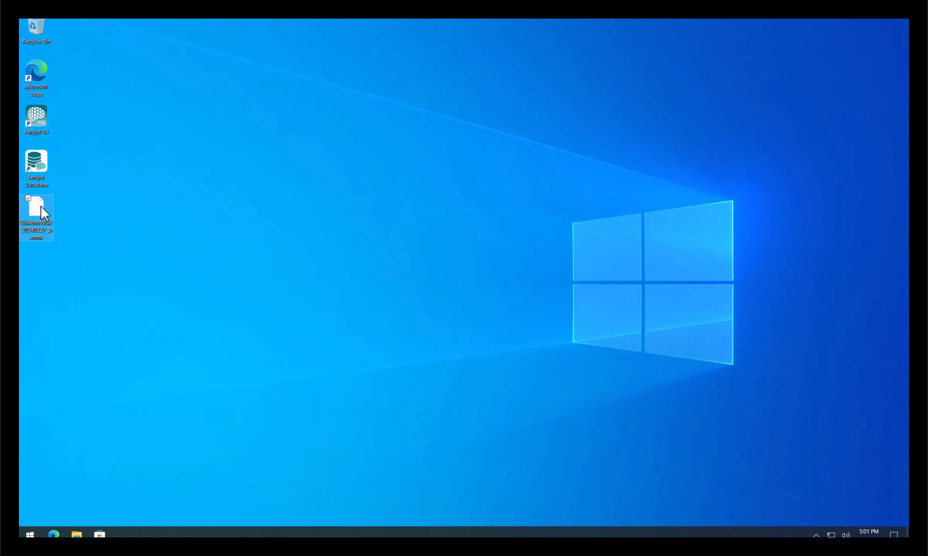
pyautogui.rightClick(44, 212)
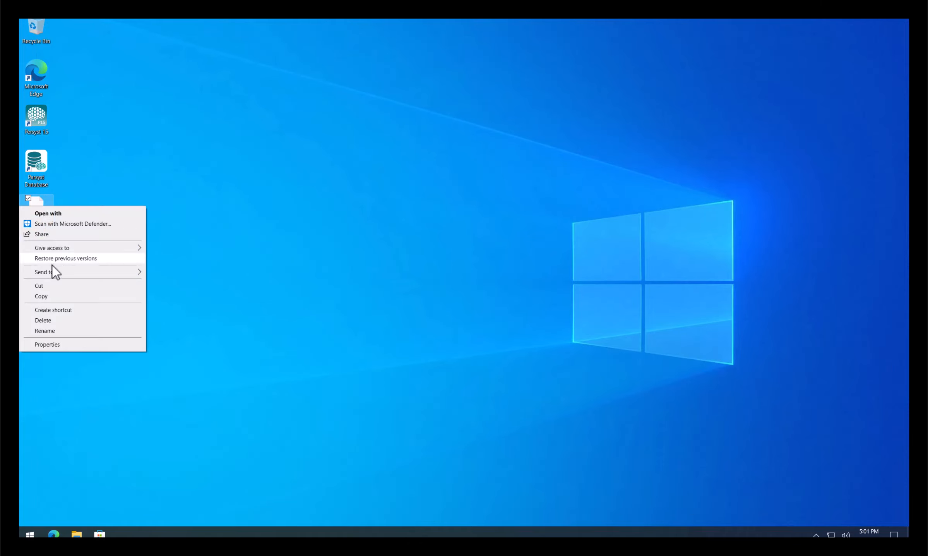
pyautogui.click(52, 286)
# Switch to File Explorer, open the C: drive and select the ProgramData folder
pyautogui.click(85, 533)
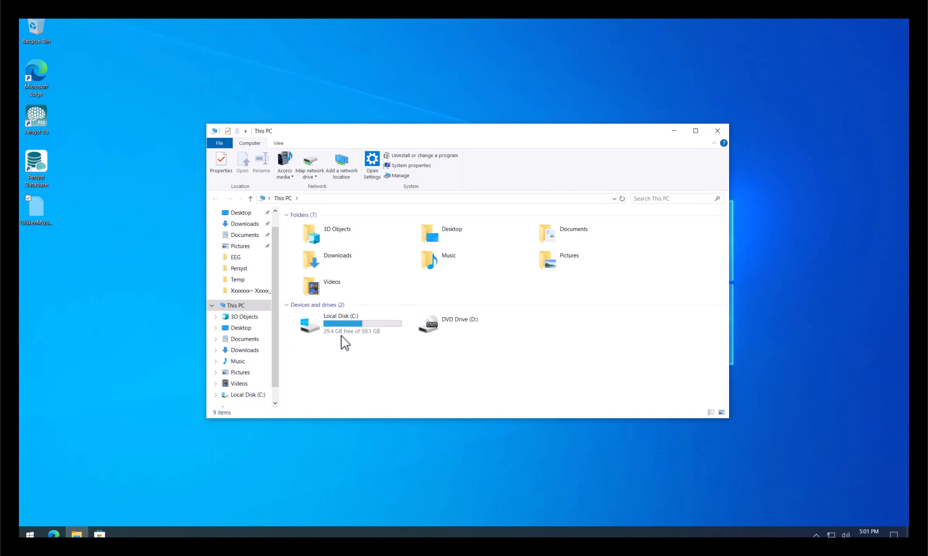
pyautogui.doubleClick(343, 329)
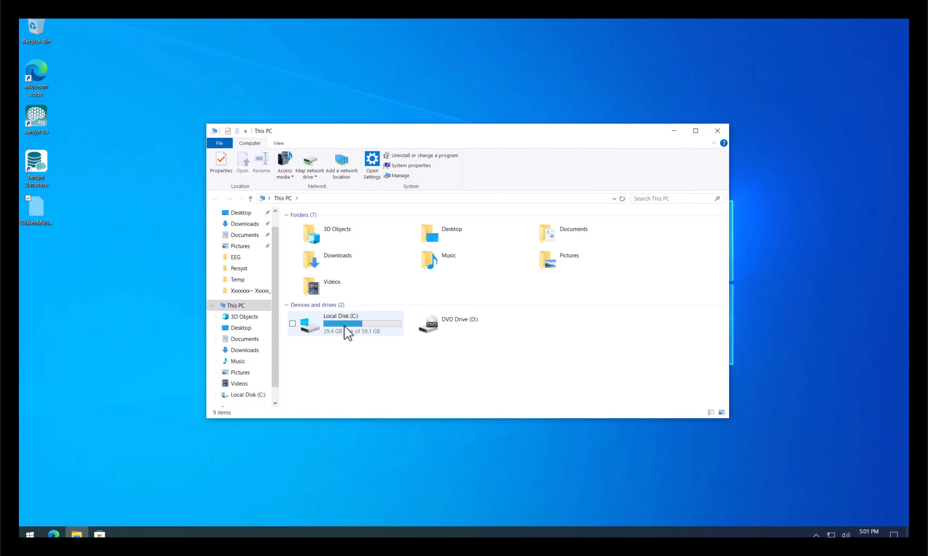
pyautogui.click(331, 287)
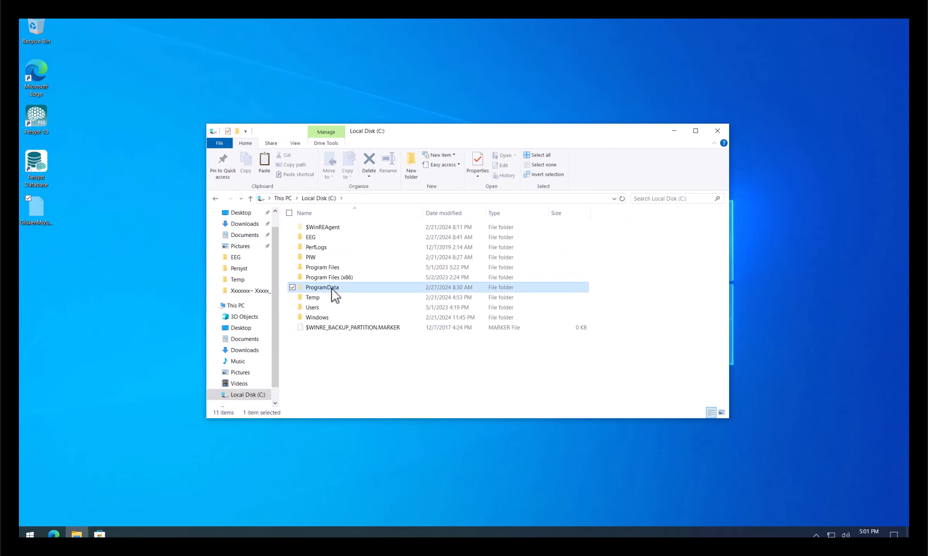
# Turn the display of hidden items off and back on for the C: drive
pyautogui.click(295, 144)
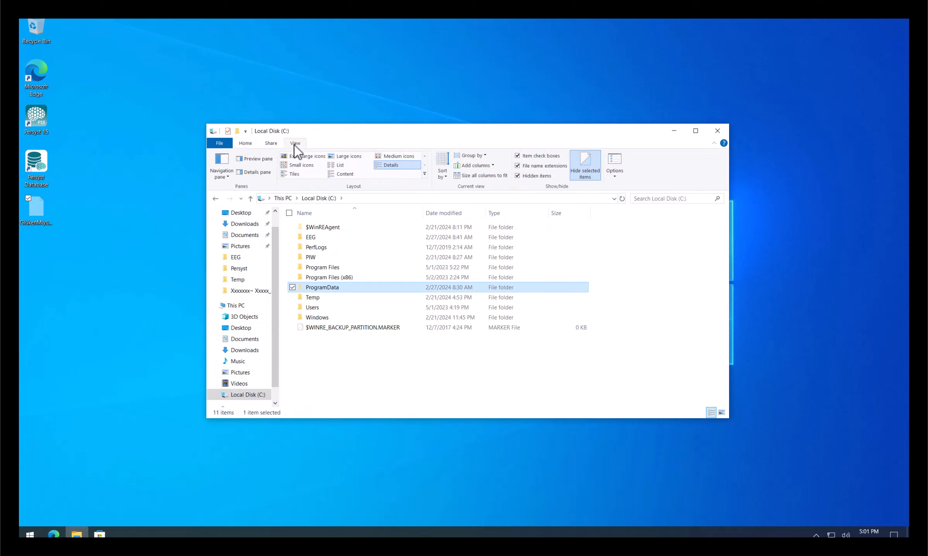
pyautogui.click(527, 177)
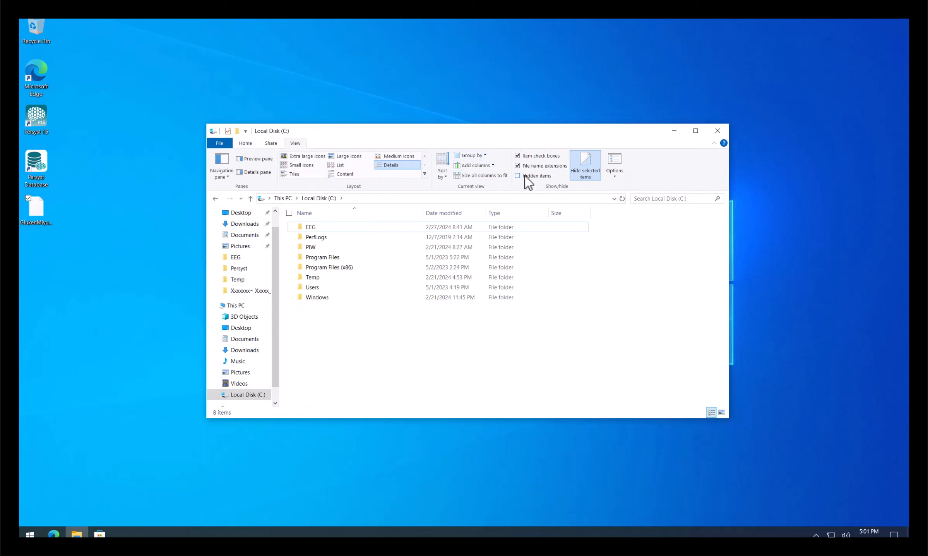
pyautogui.click(526, 176)
# Move the cut mmx trend file into the C:\ProgramData\Persyst folder
pyautogui.click(356, 197)
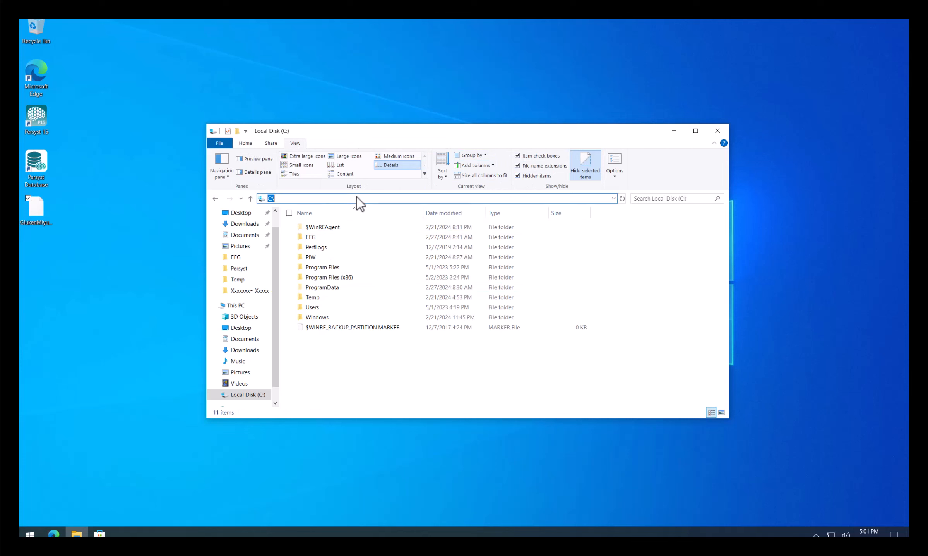
pyautogui.doubleClick(332, 286)
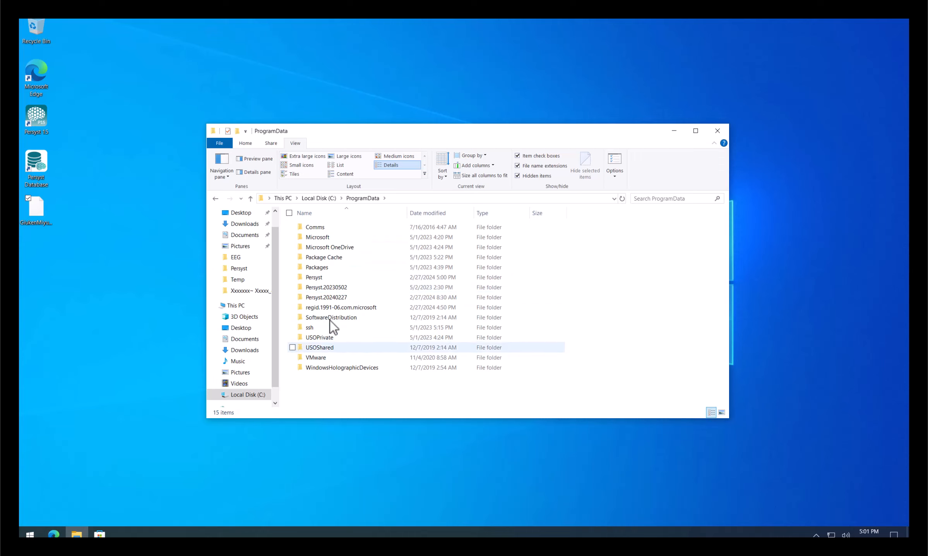
pyautogui.doubleClick(331, 277)
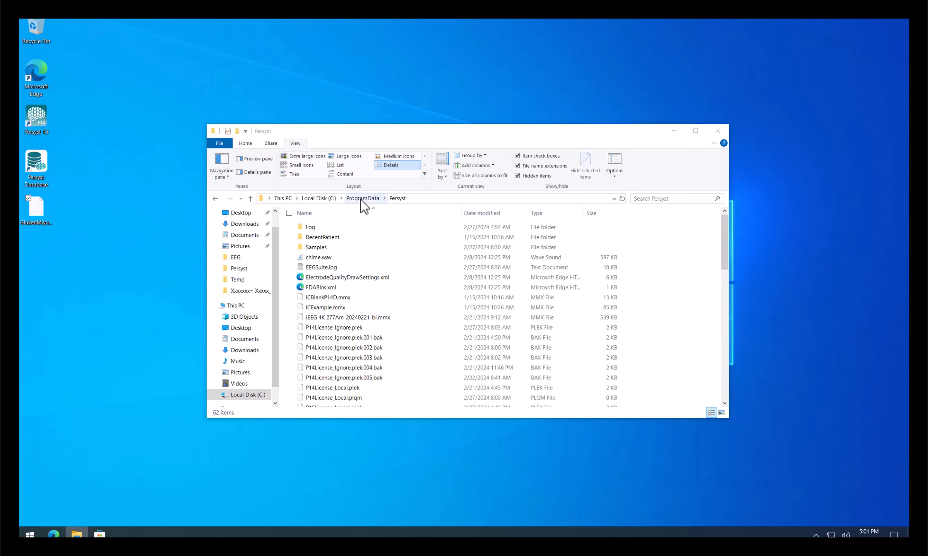
pyautogui.hotkey('ctrl', 'v')
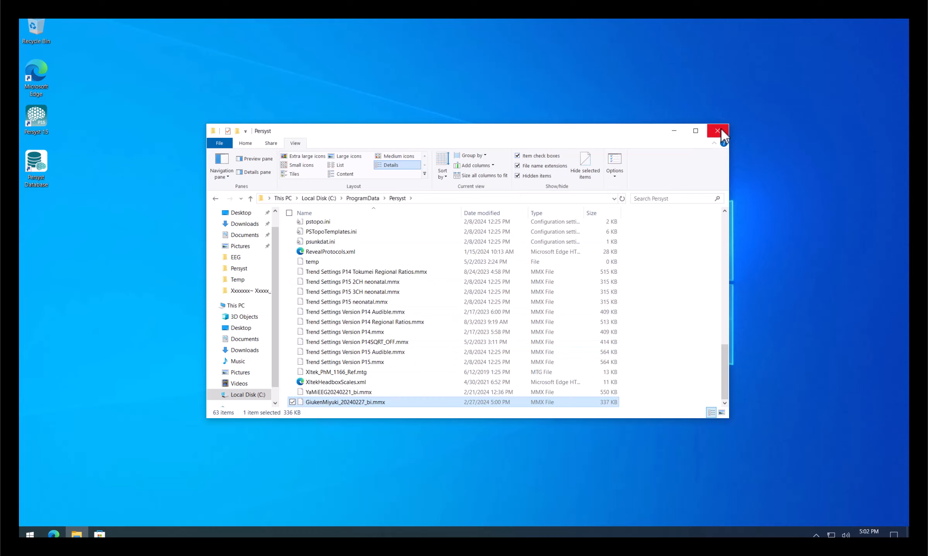
# Put away the File Explorer window and launch Persyst 15 from the desktop
pyautogui.click(674, 131)
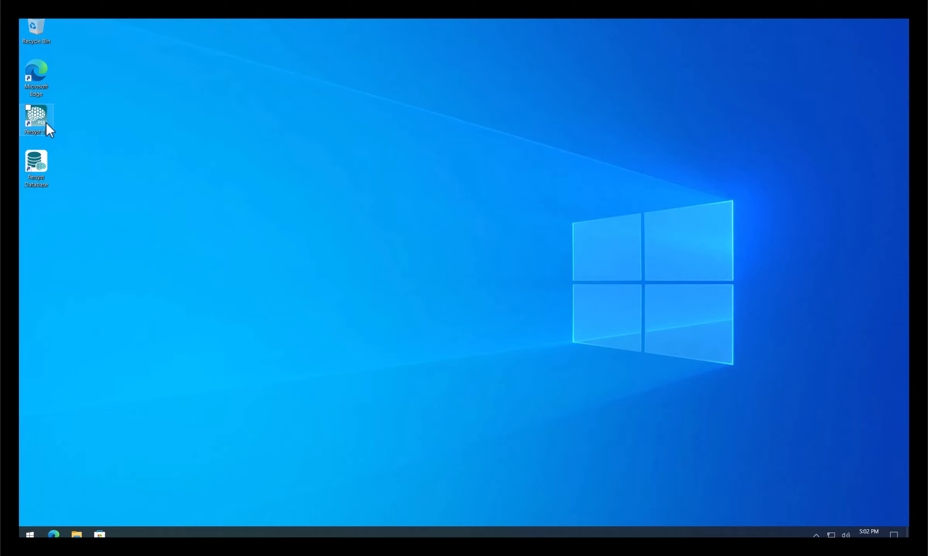
pyautogui.doubleClick(36, 116)
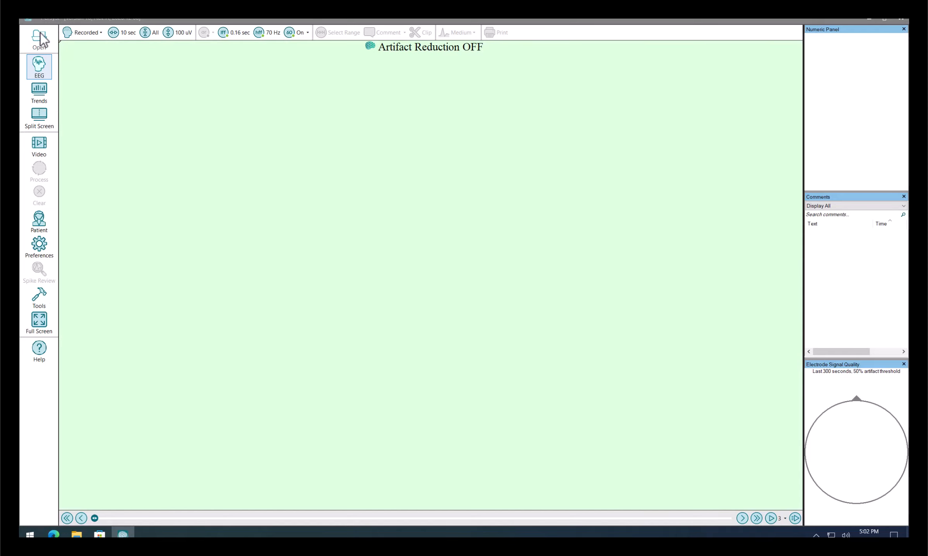
# Open the patient's recorded study from the Persyst database
pyautogui.click(39, 38)
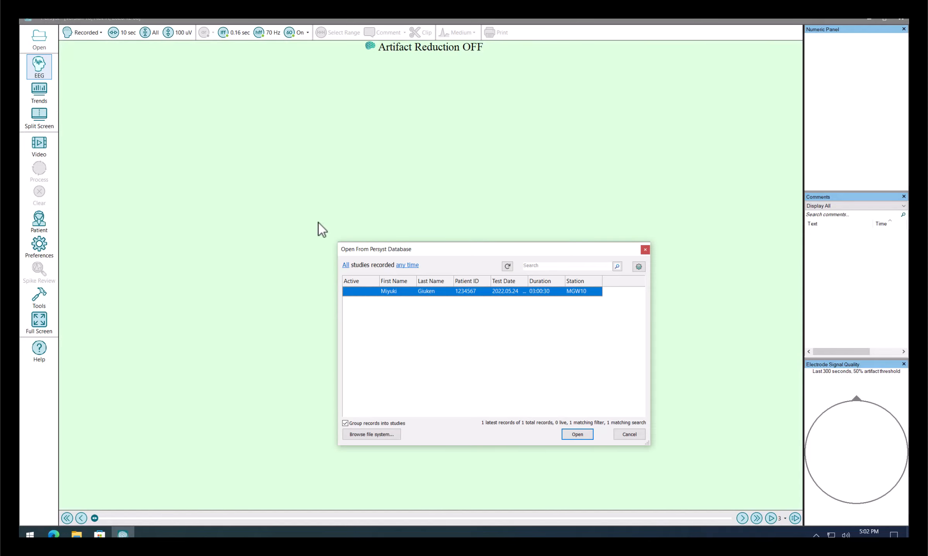
pyautogui.doubleClick(360, 296)
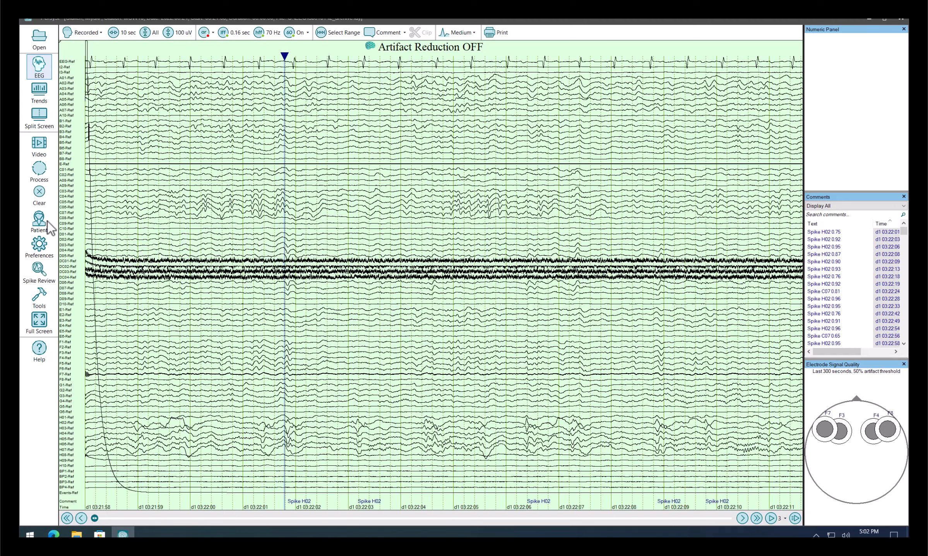
# Apply the patient's most recently generated _bi.mmx file as the record's trend template, continuing despite the already processed trends
pyautogui.click(39, 244)
pyautogui.click(95, 238)
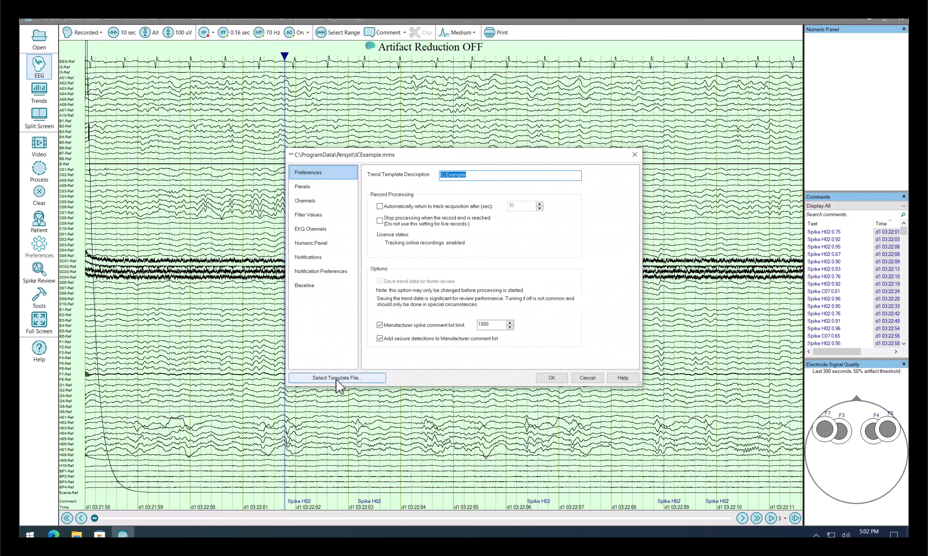
pyautogui.click(336, 379)
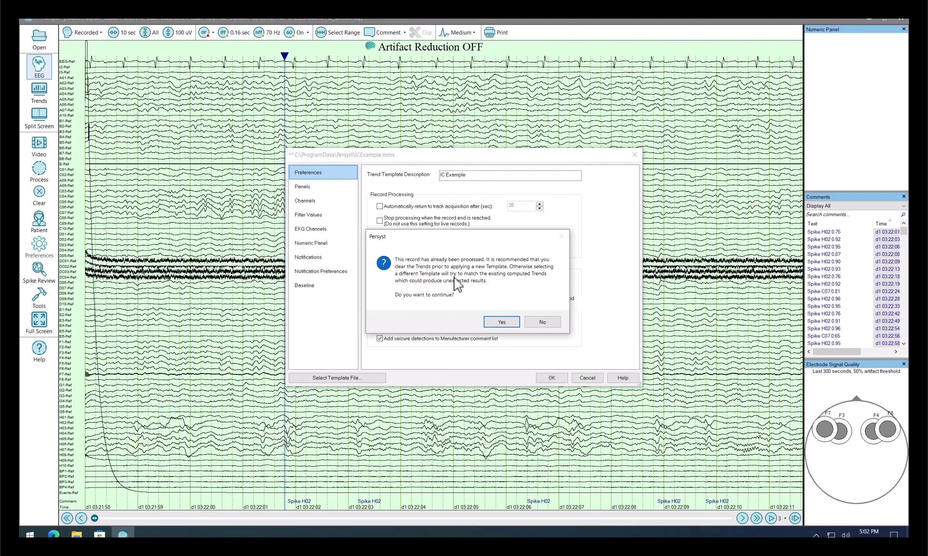
pyautogui.click(509, 321)
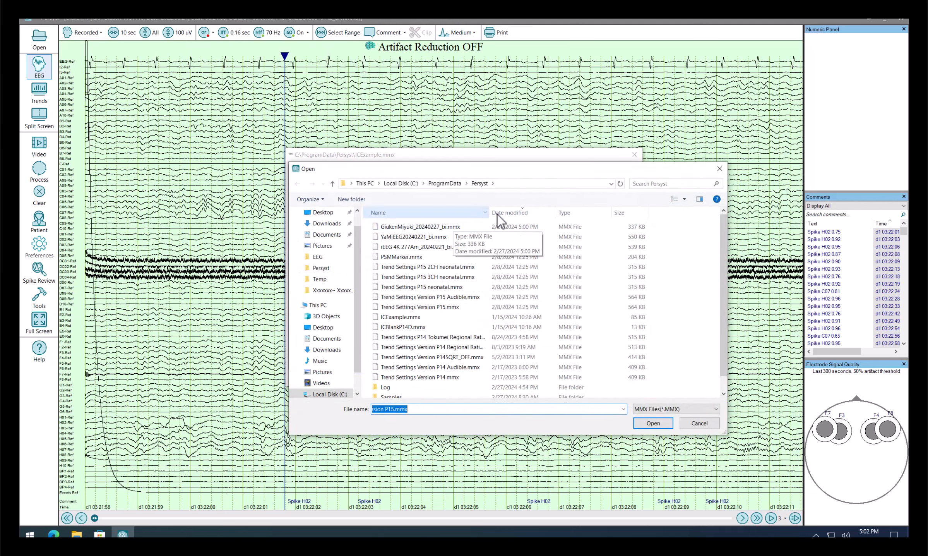
pyautogui.click(511, 213)
pyautogui.click(509, 212)
pyautogui.doubleClick(401, 227)
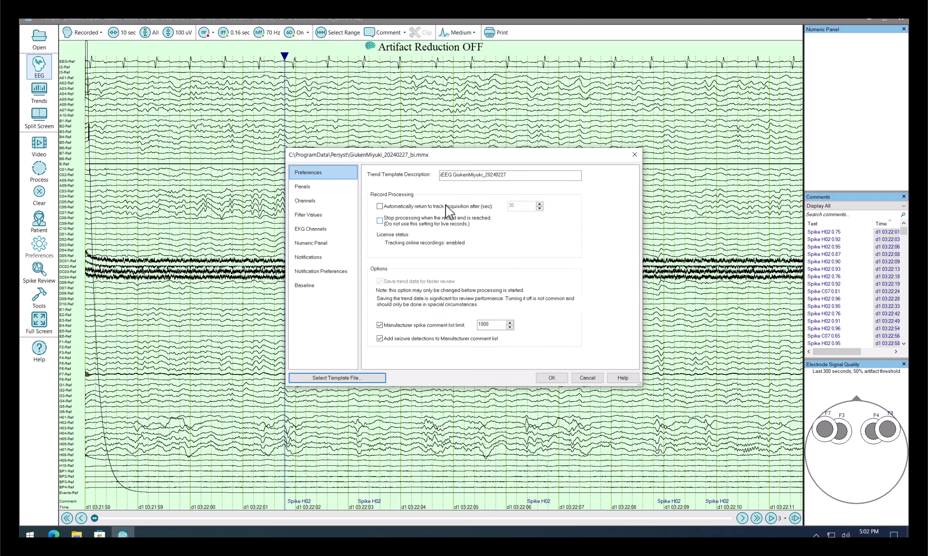
pyautogui.click(552, 378)
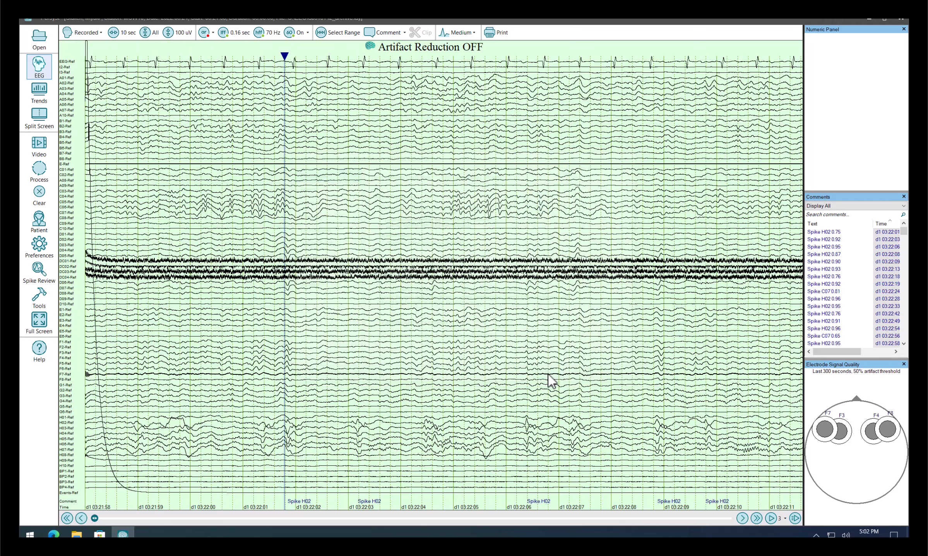
# In split-screen view, erase the record's existing trends and start processing it with the new template
pyautogui.click(45, 118)
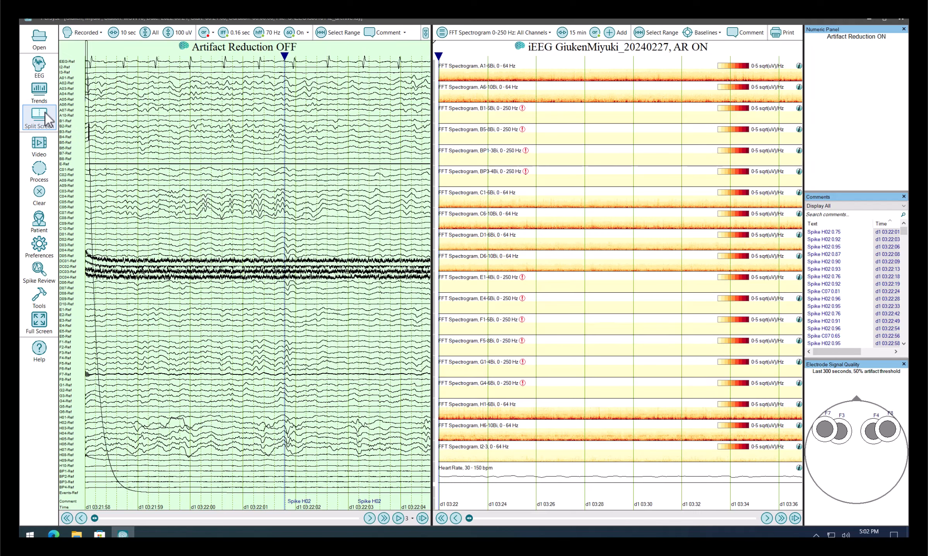
pyautogui.click(39, 194)
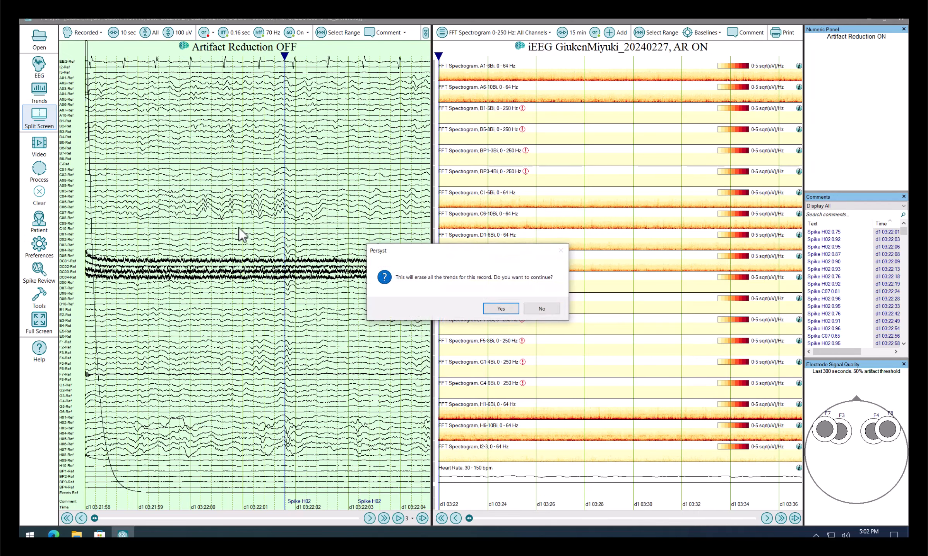
pyautogui.click(500, 309)
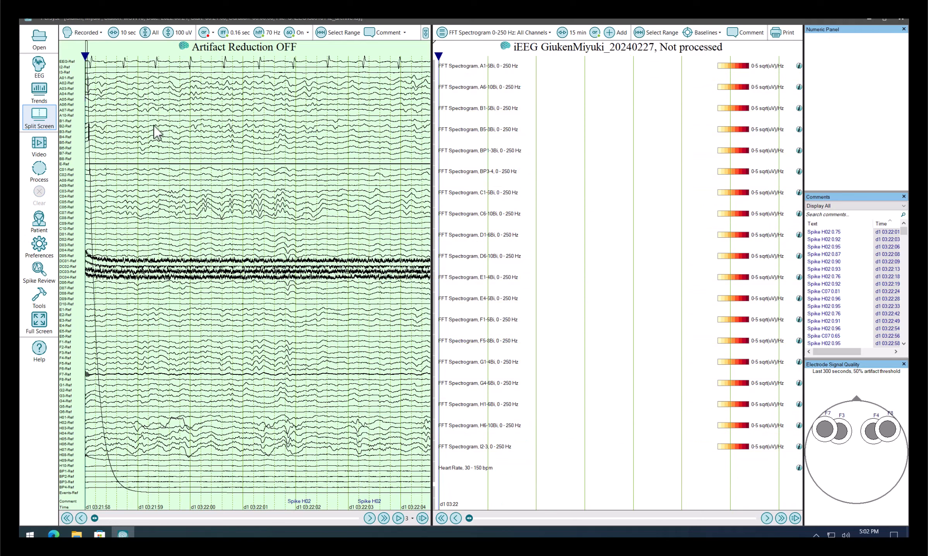
pyautogui.click(36, 171)
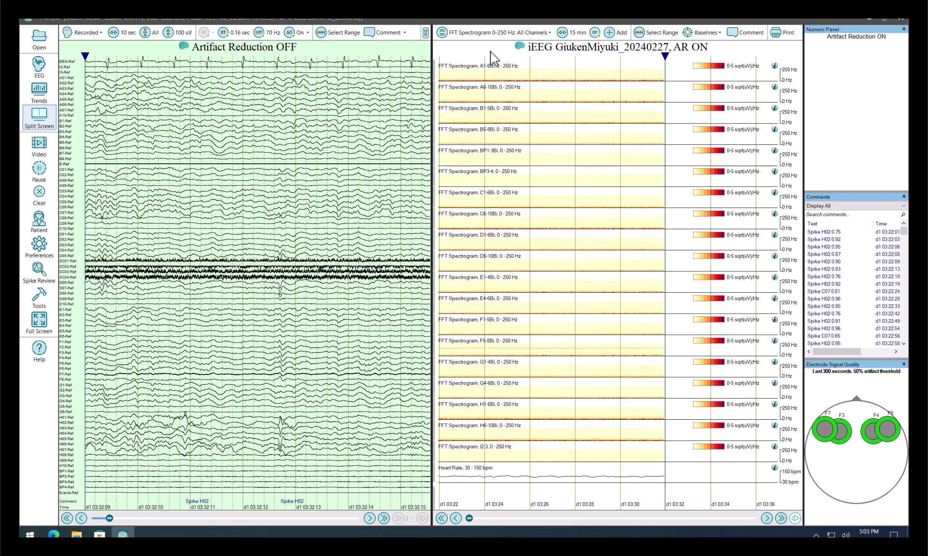
# Look through the FFT Spectrogram 0-250 Hz panels listed for each electrode group, keeping the All Channels panel on display
pyautogui.click(475, 33)
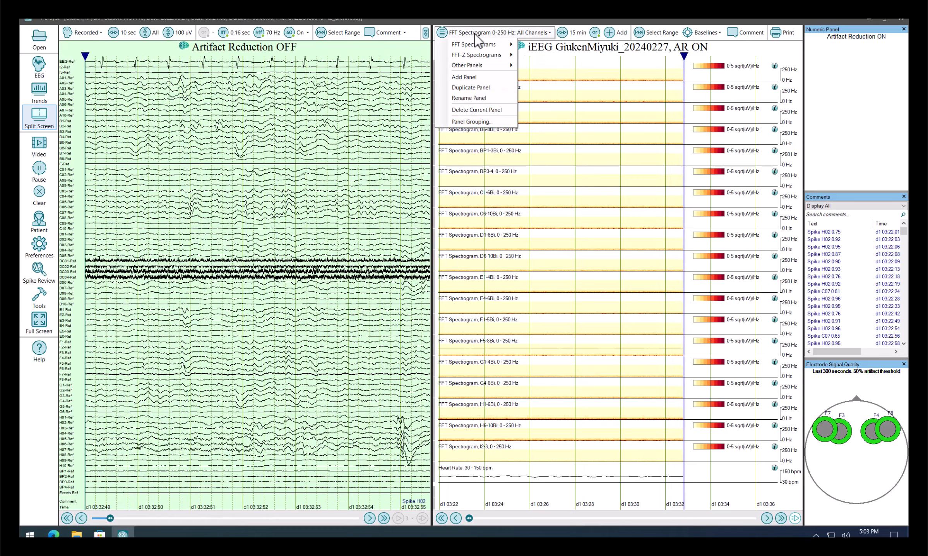
pyautogui.moveTo(475, 46)
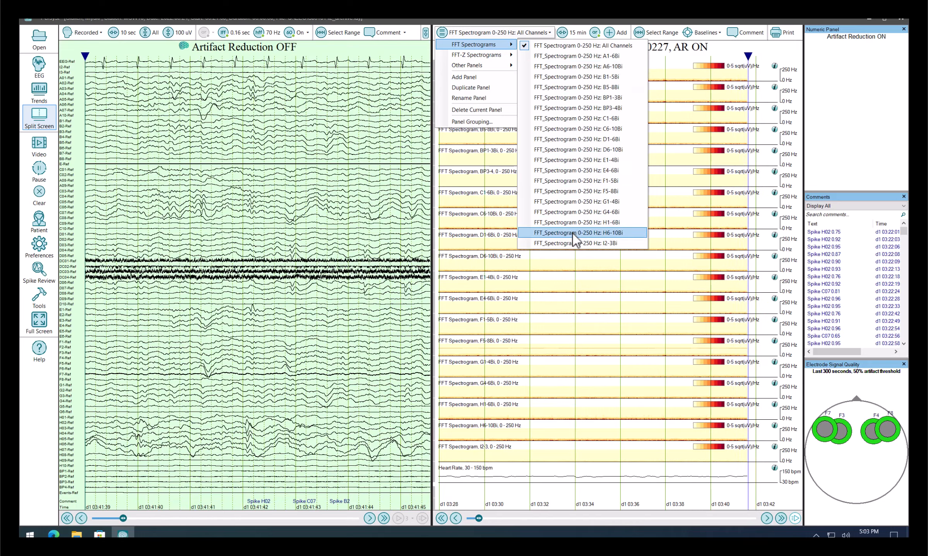
pyautogui.click(577, 20)
pyautogui.click(511, 32)
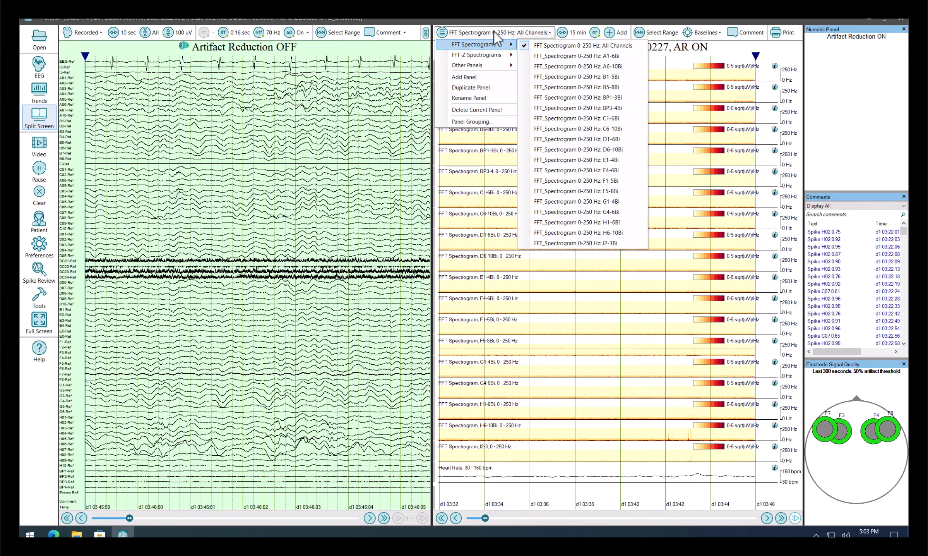
pyautogui.click(496, 37)
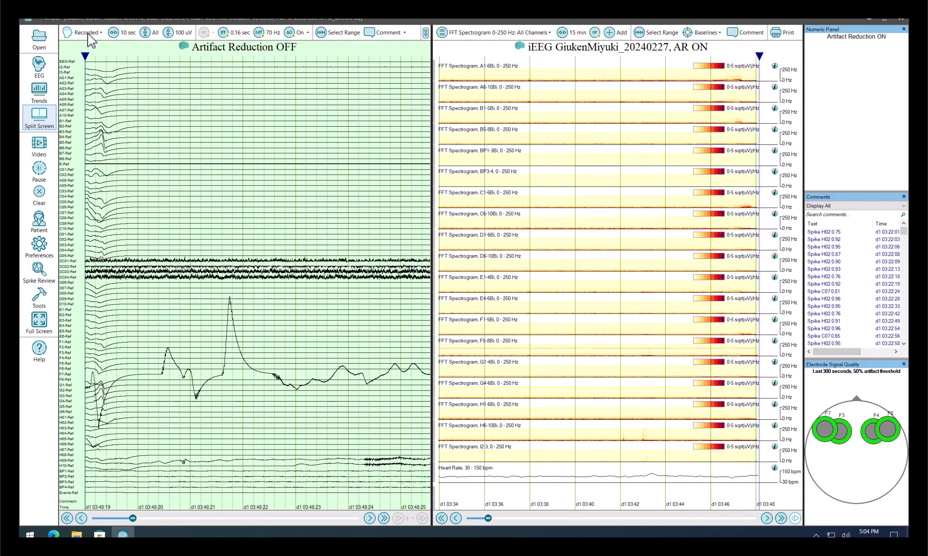
# Display the EEG in the patient's generated bipolar montage and go back to the rhythmic burst around d1 03:47:14
pyautogui.click(89, 35)
pyautogui.click(101, 119)
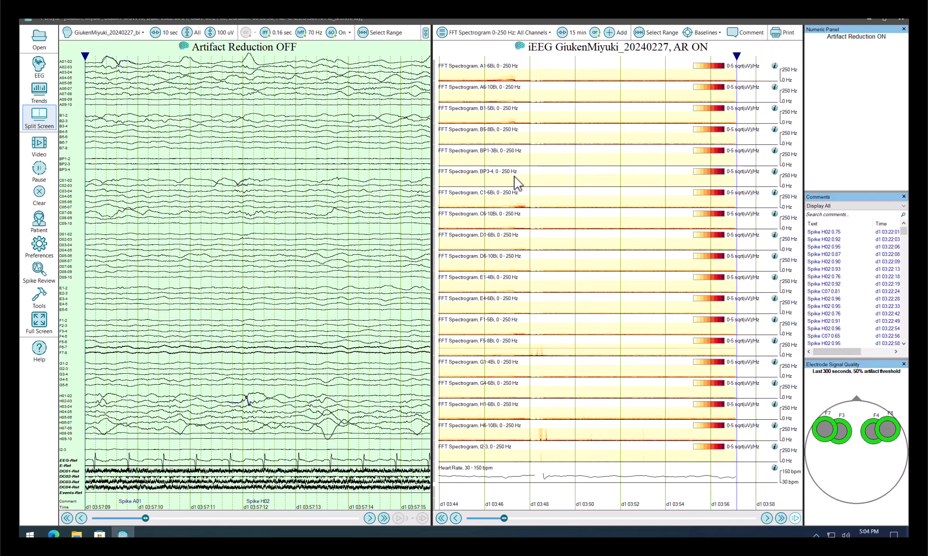
pyautogui.click(514, 176)
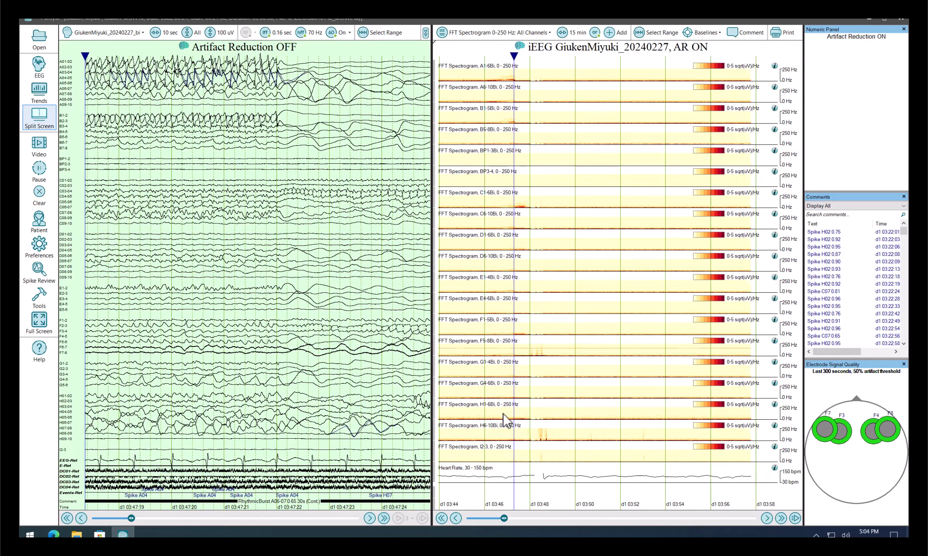
pyautogui.click(456, 518)
pyautogui.click(456, 517)
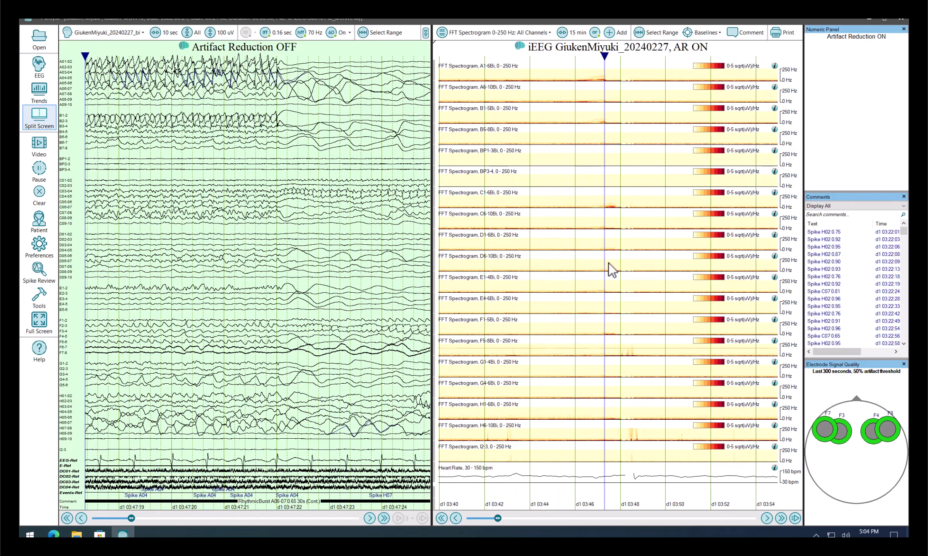
pyautogui.moveTo(180, 167); pyautogui.dragTo(307, 158)
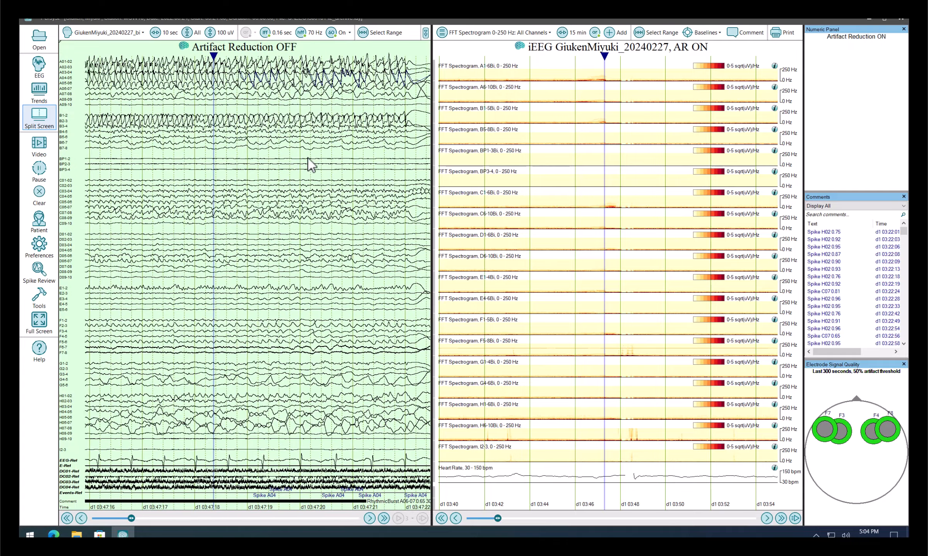
pyautogui.moveTo(207, 171); pyautogui.dragTo(335, 152)
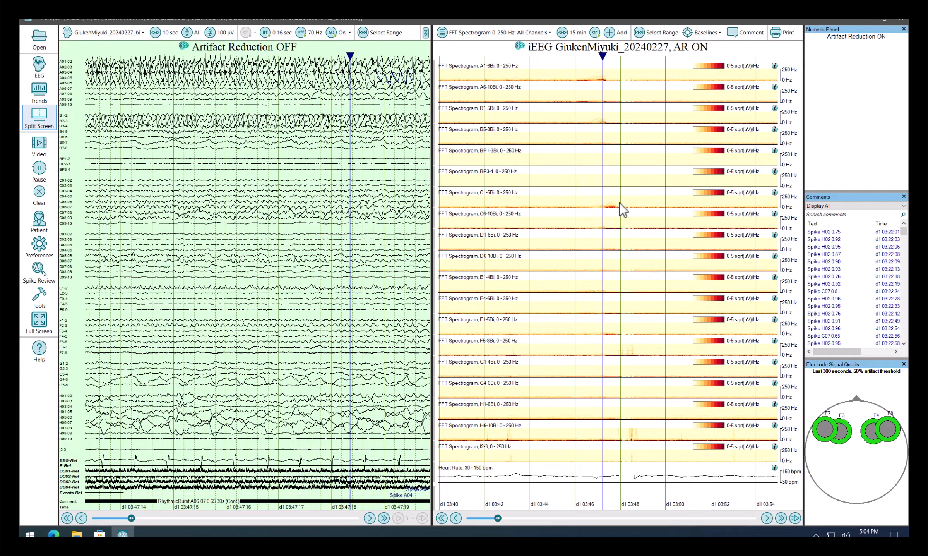
# Lower the Z-axis range of the FFT spectrograms to 0-2 sqrt(uV)/Hz
pyautogui.click(704, 192)
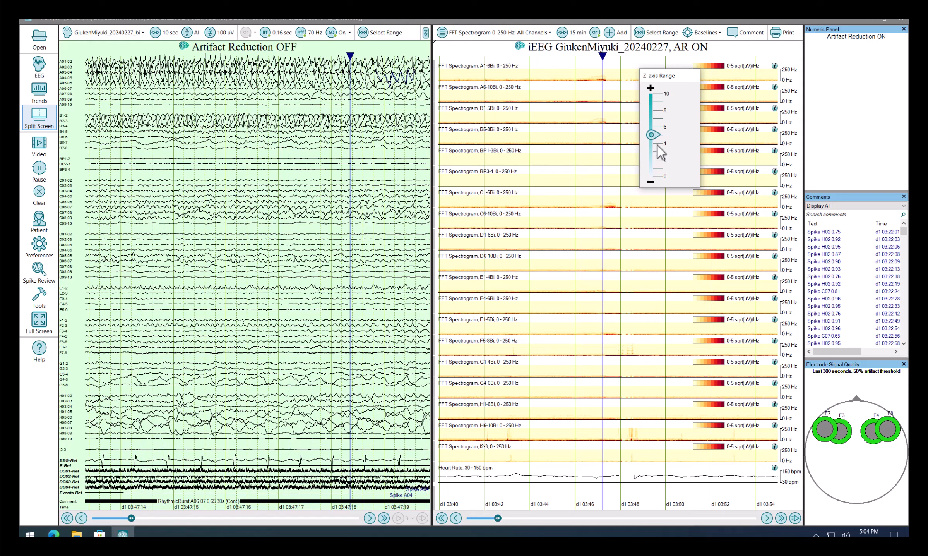
pyautogui.moveTo(660, 151)
pyautogui.mouseDown()
pyautogui.moveTo(654, 171)
pyautogui.moveTo(656, 159)
pyautogui.mouseUp()
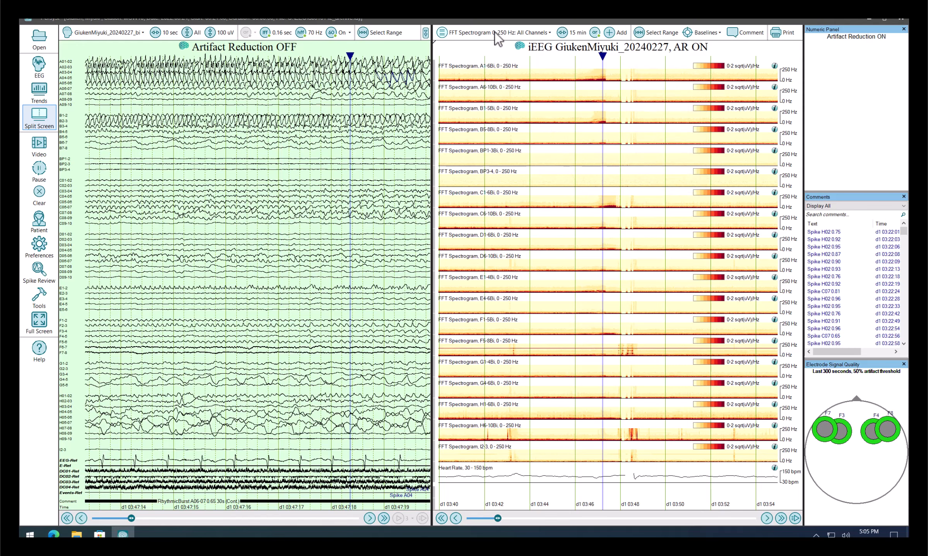
# Show the FFT Spectrogram 0-250 Hz: A1-6Bi panel and examine the EEG where its activity begins, around d1 03:46:50
pyautogui.click(589, 82)
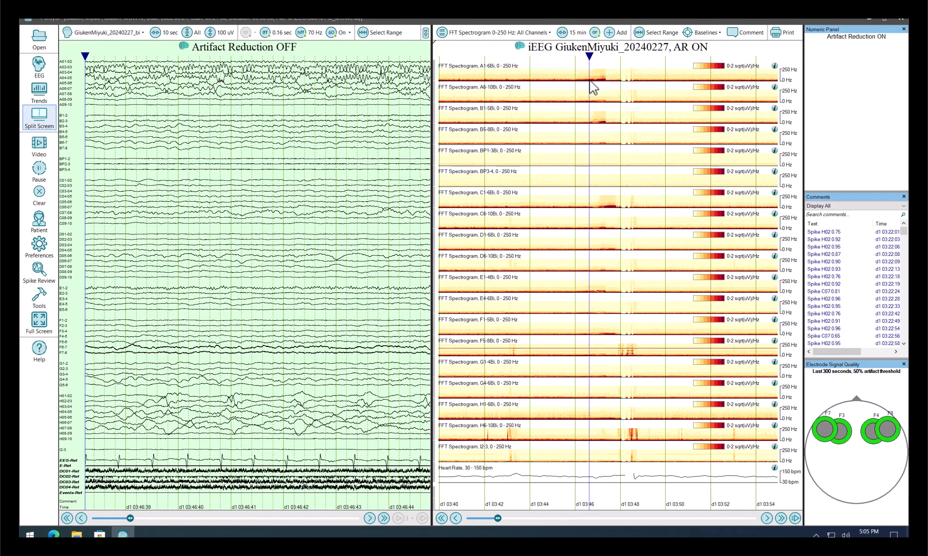
pyautogui.click(487, 34)
pyautogui.moveTo(499, 44)
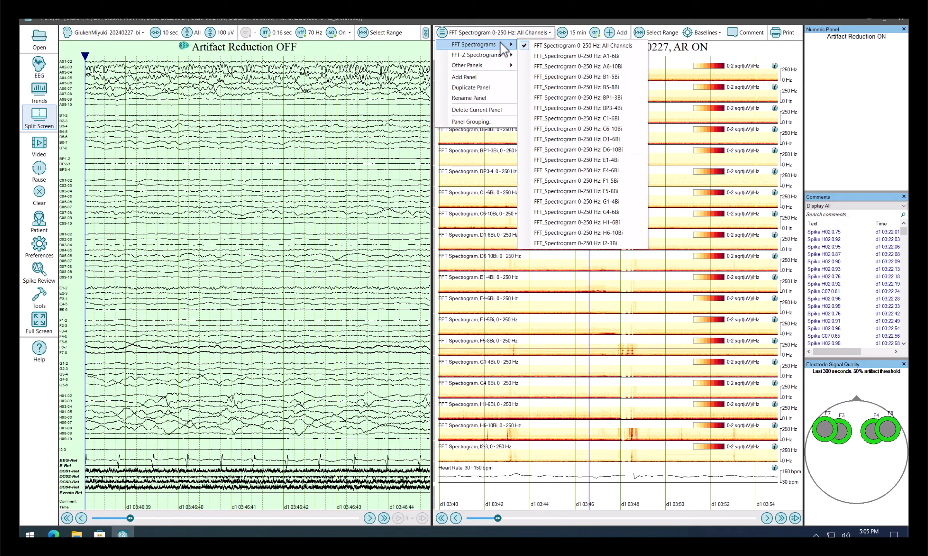
pyautogui.click(556, 57)
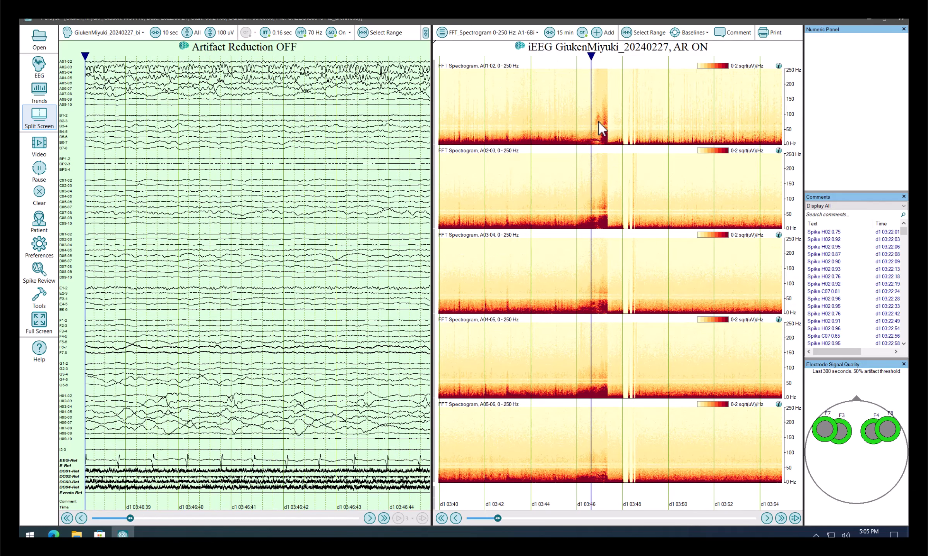
pyautogui.click(594, 142)
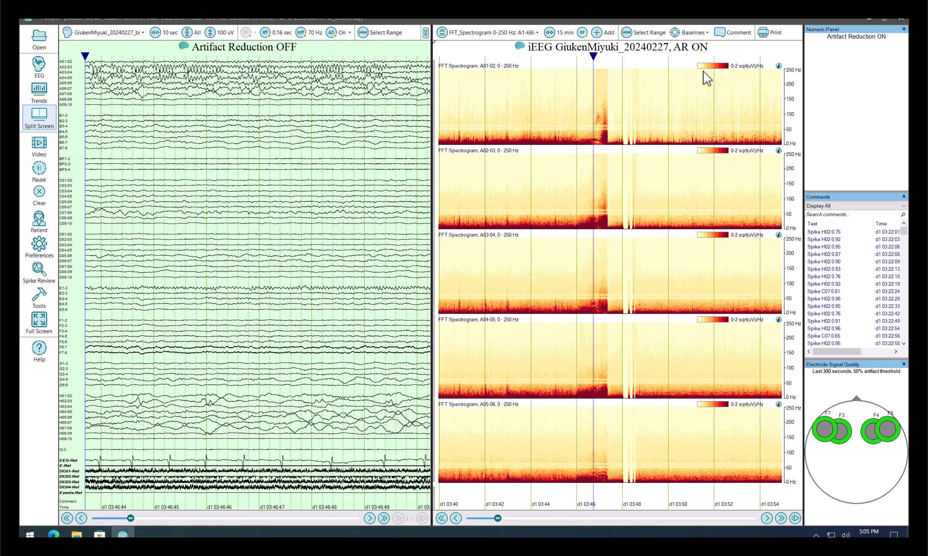
pyautogui.click(703, 72)
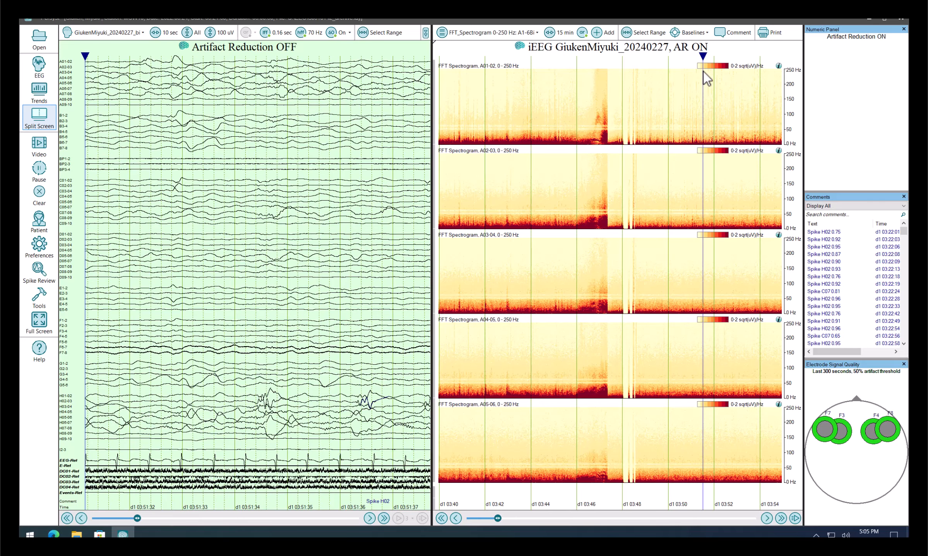
pyautogui.click(596, 142)
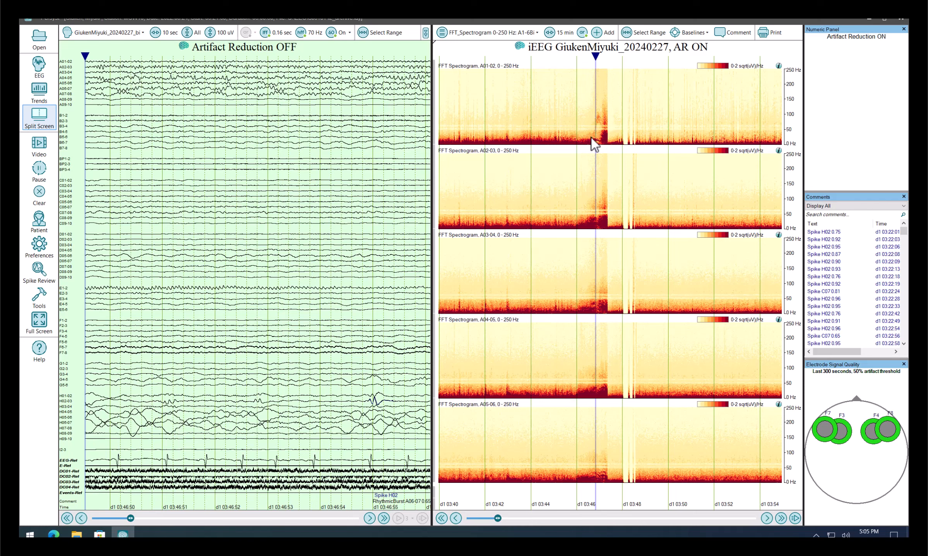
# Return the trends to the FFT Spectrogram 0-250 Hz: All Channels panel
pyautogui.click(487, 34)
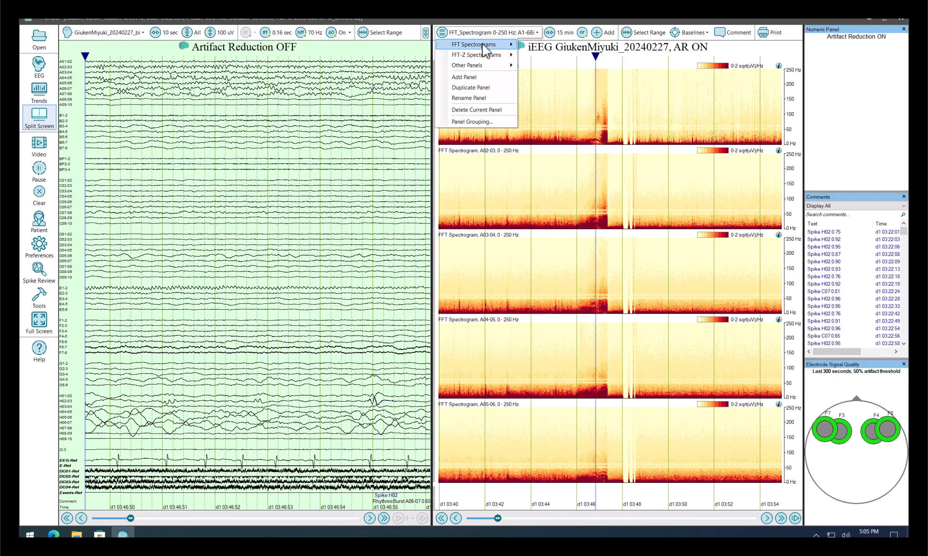
pyautogui.moveTo(482, 47)
pyautogui.click(542, 40)
pyautogui.click(499, 33)
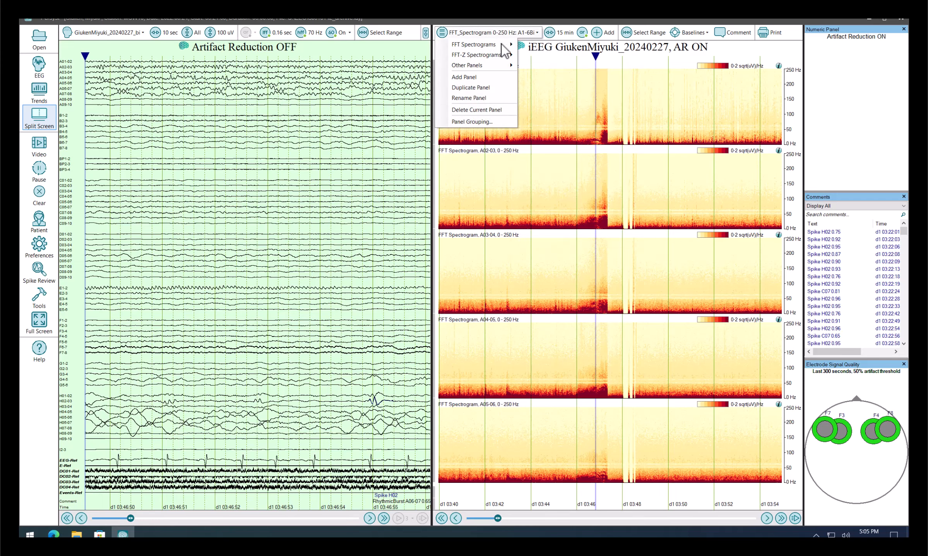
pyautogui.click(530, 46)
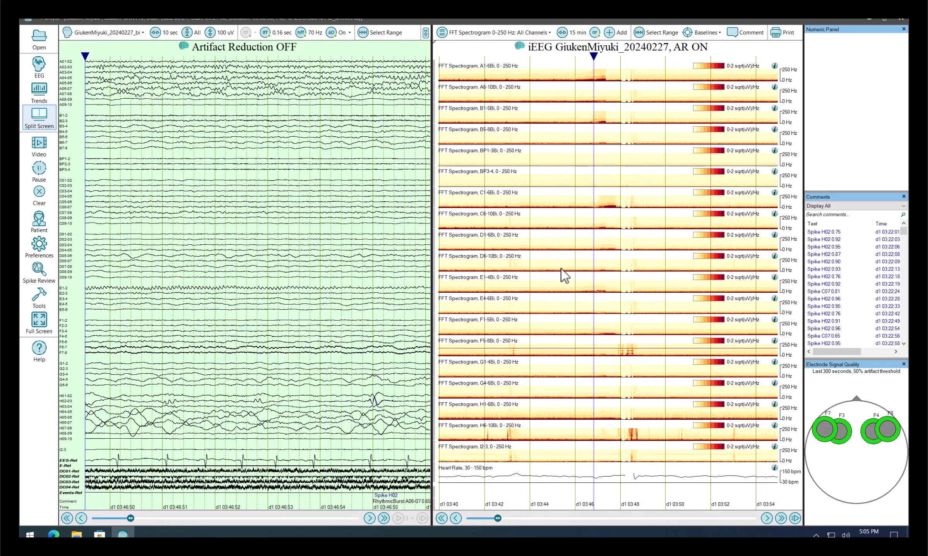
# Look over the available FFT-Z Spectrogram 0-250 Hz panels and move the trends back to the record's start at d1 03:22
pyautogui.click(442, 518)
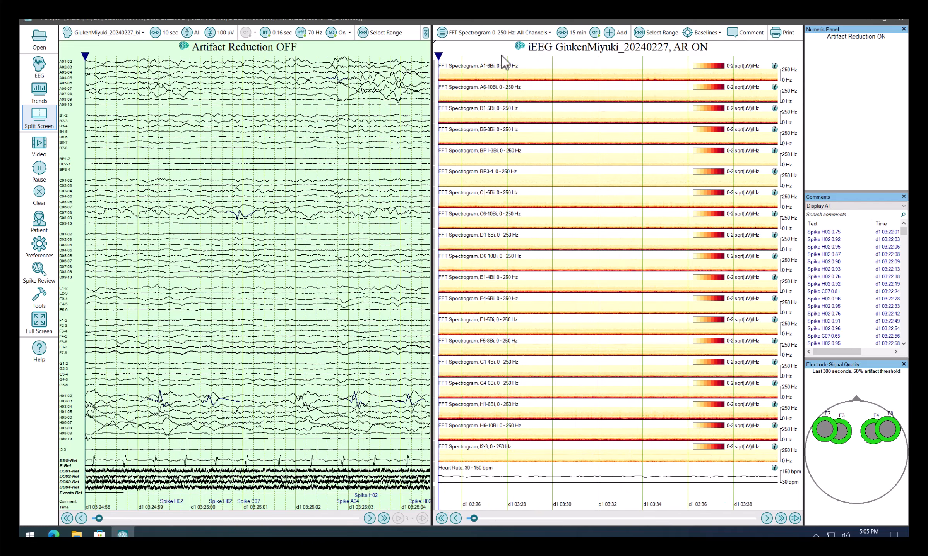
pyautogui.click(496, 30)
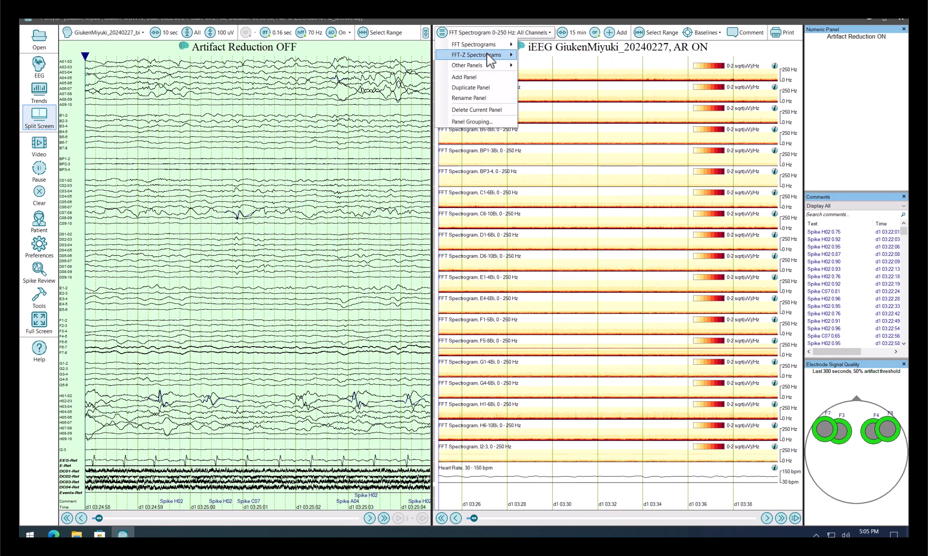
pyautogui.moveTo(487, 54)
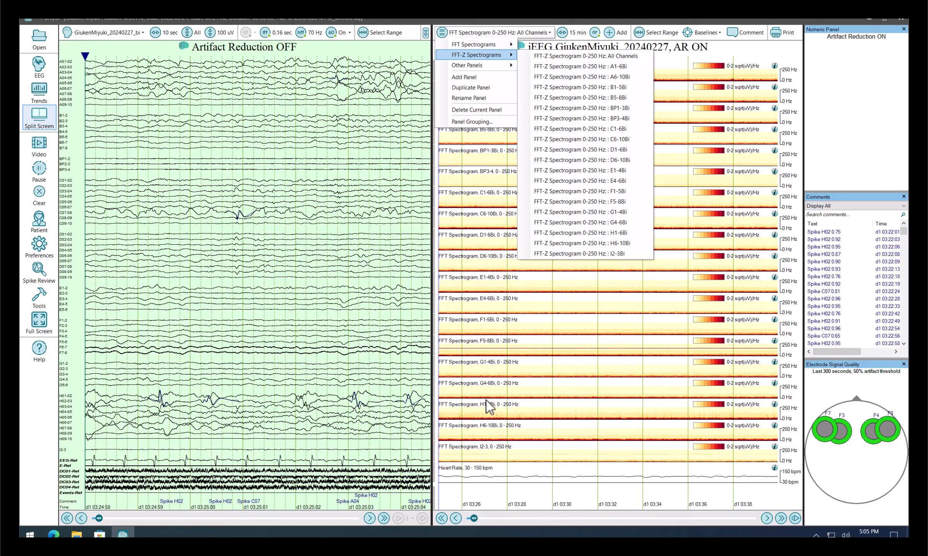
pyautogui.click(444, 517)
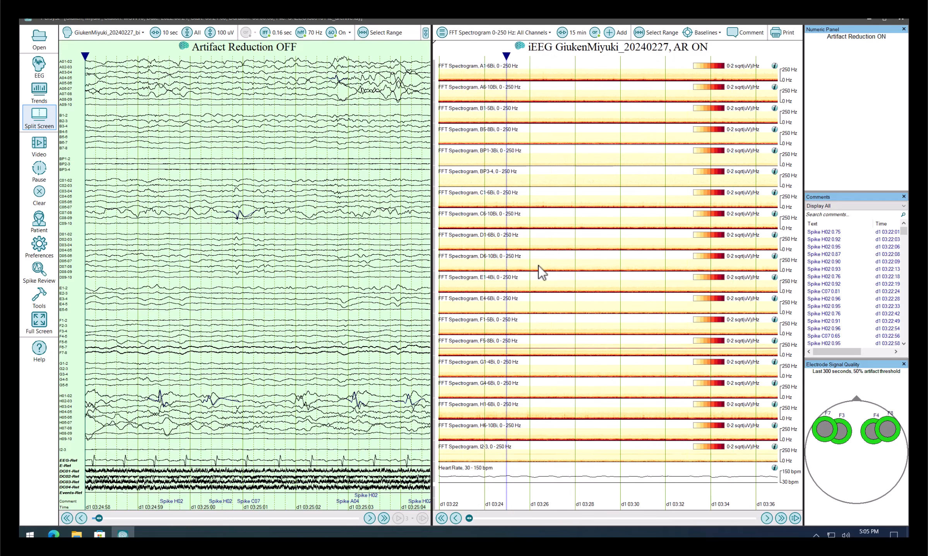
# Create a new trend baseline named FIrst, spanning about 388 seconds from about d1 03:23:31 to d1 03:30:00
pyautogui.click(479, 202)
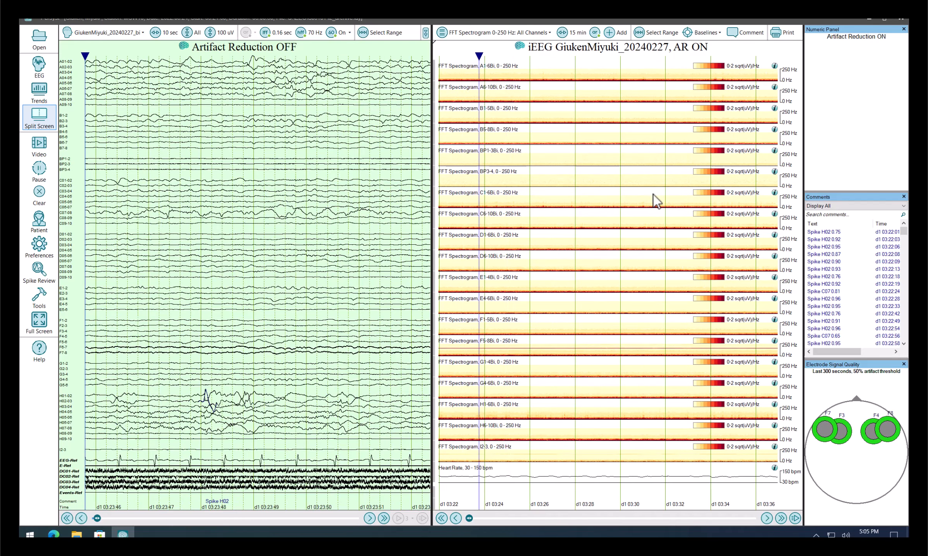
pyautogui.click(384, 518)
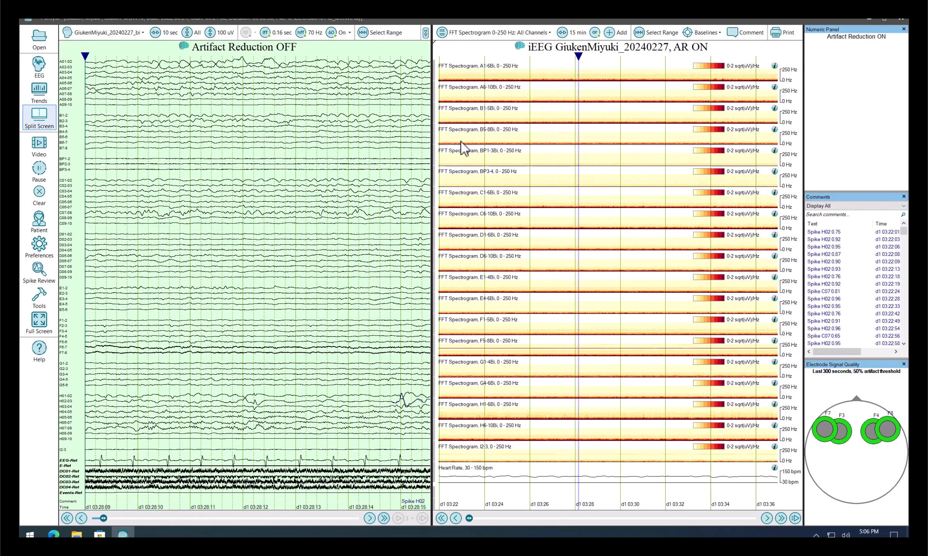
pyautogui.click(474, 142)
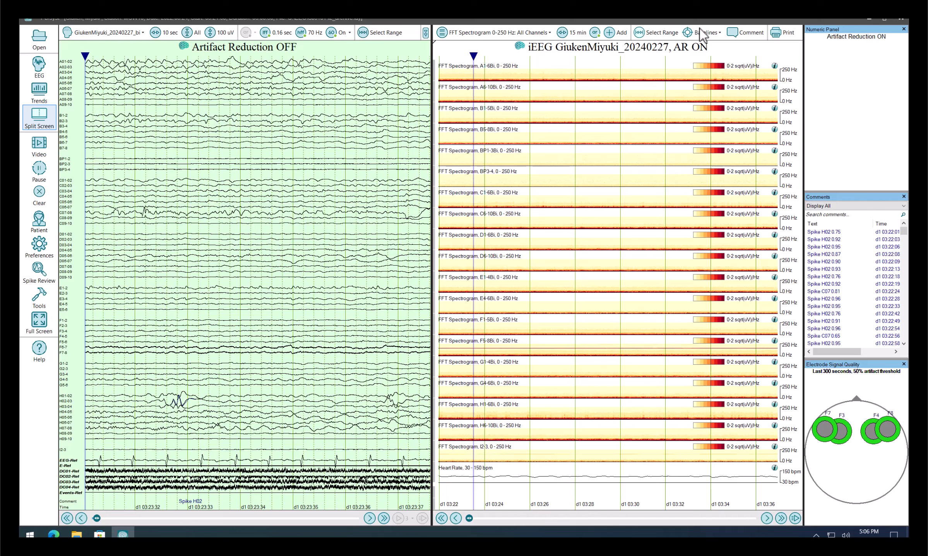
pyautogui.click(708, 33)
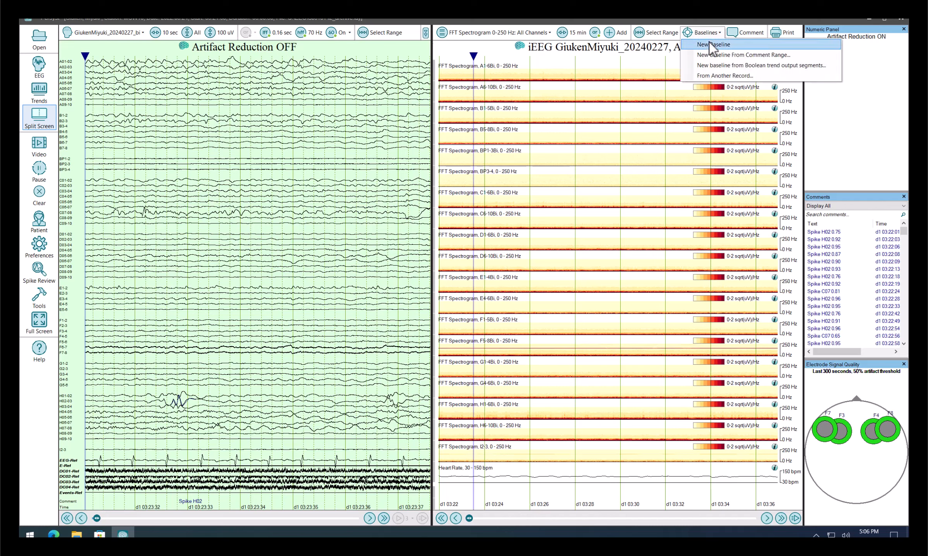
pyautogui.click(713, 44)
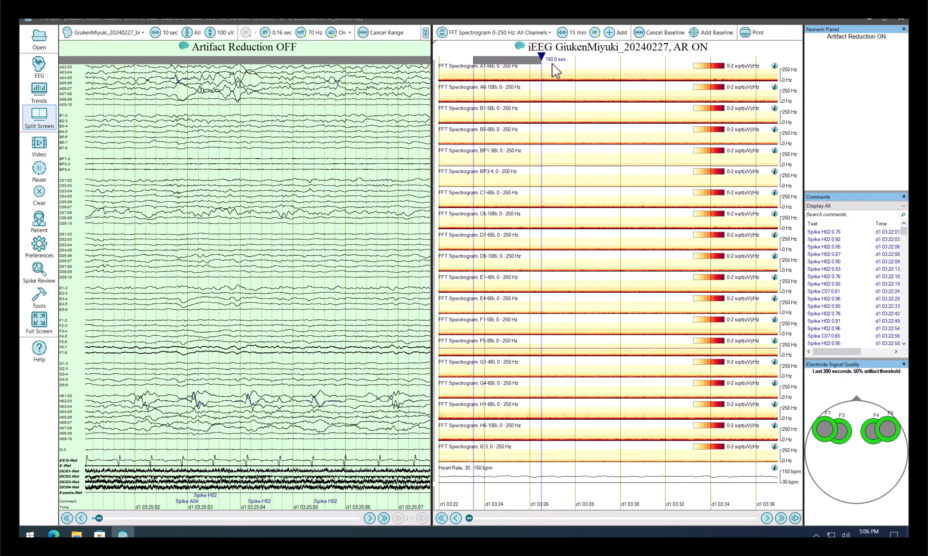
pyautogui.click(622, 68)
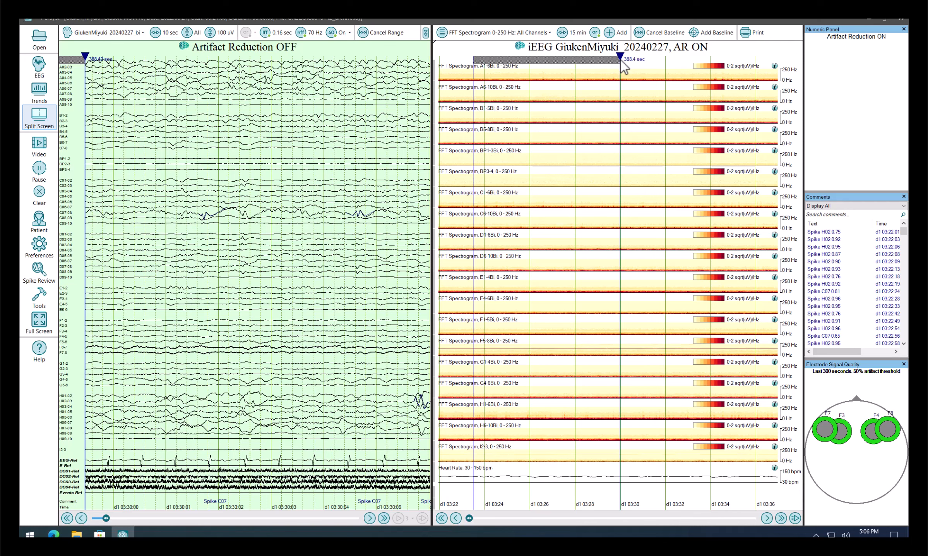
pyautogui.click(716, 33)
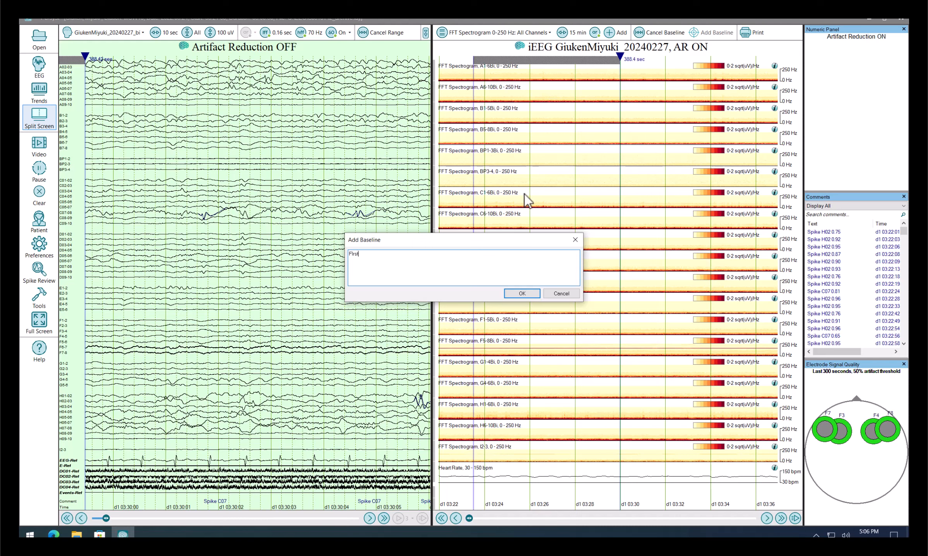
pyautogui.click(534, 302)
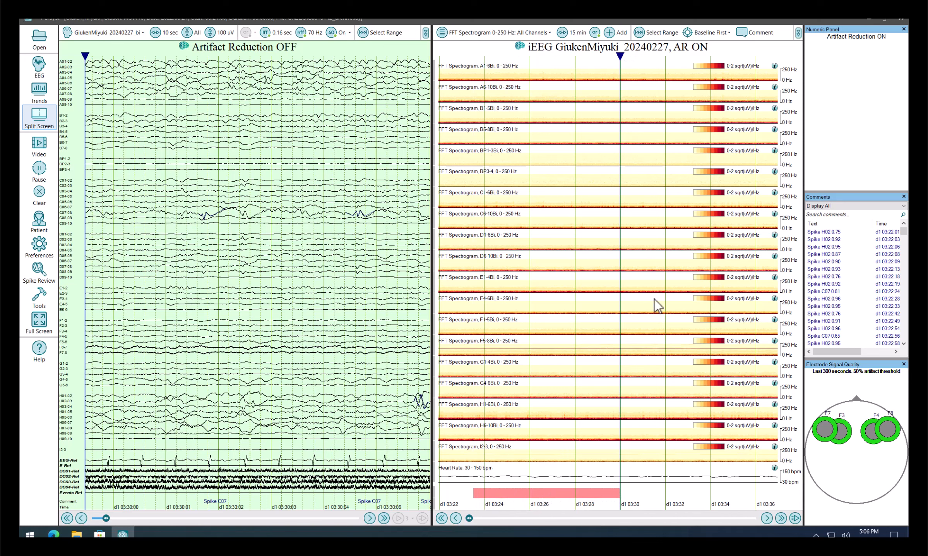
# Check the list of available baselines and show the FFT-Z Spectrogram 0-250 Hz: All Channels panel
pyautogui.click(710, 34)
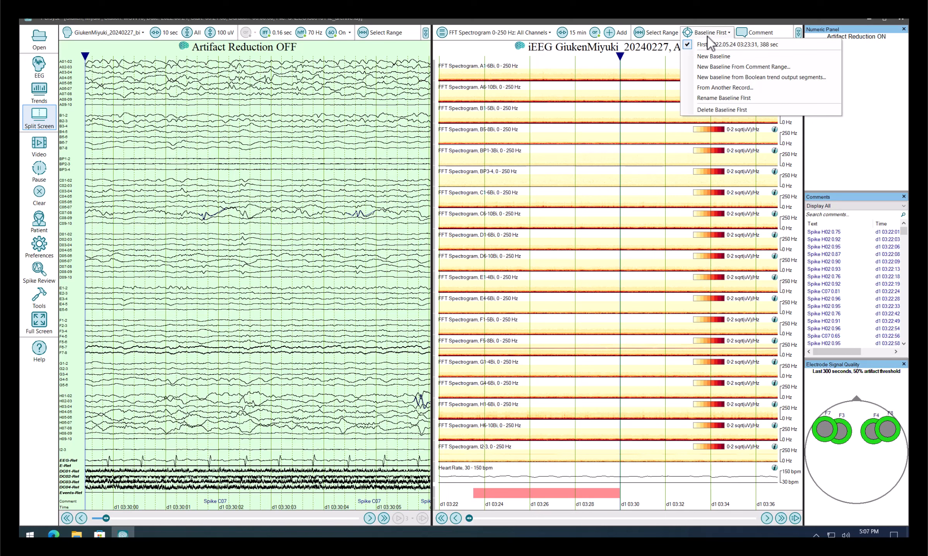
pyautogui.click(708, 37)
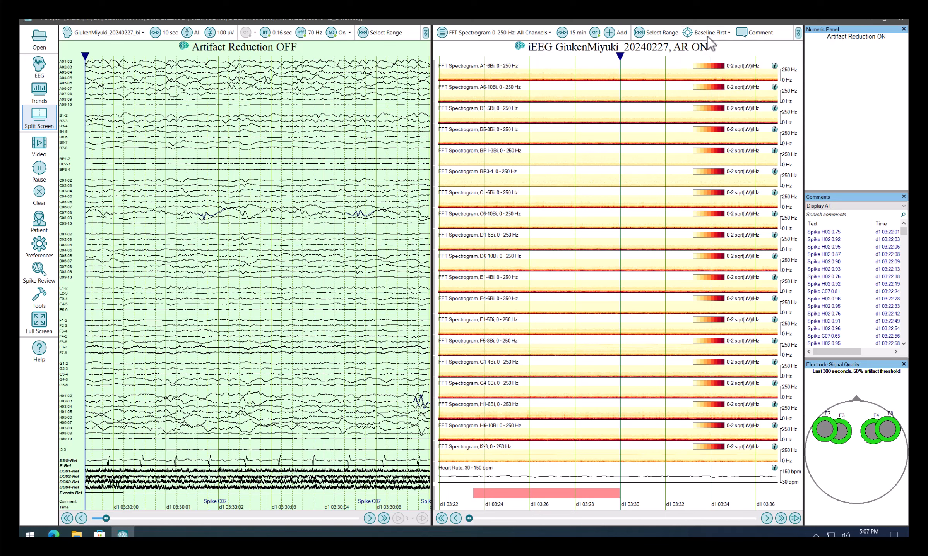
pyautogui.click(520, 32)
pyautogui.moveTo(502, 58)
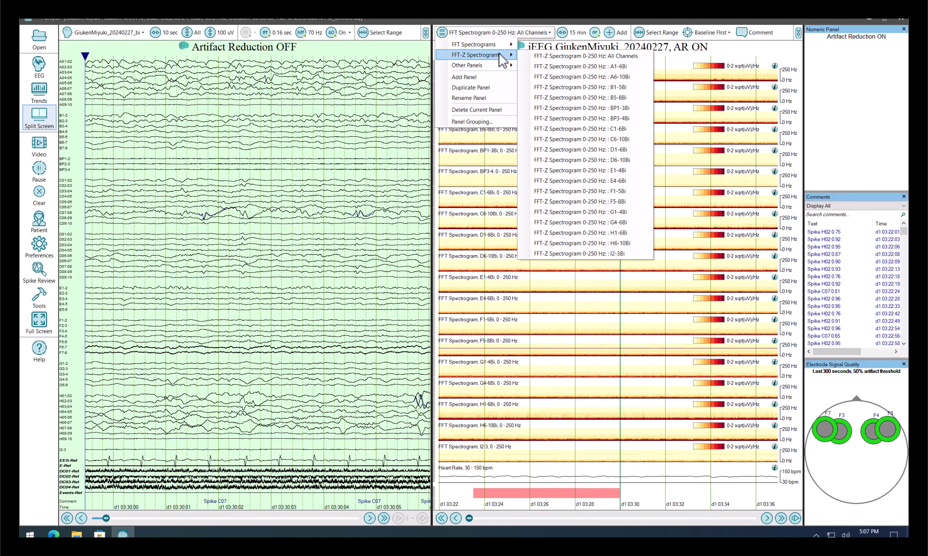
pyautogui.click(551, 59)
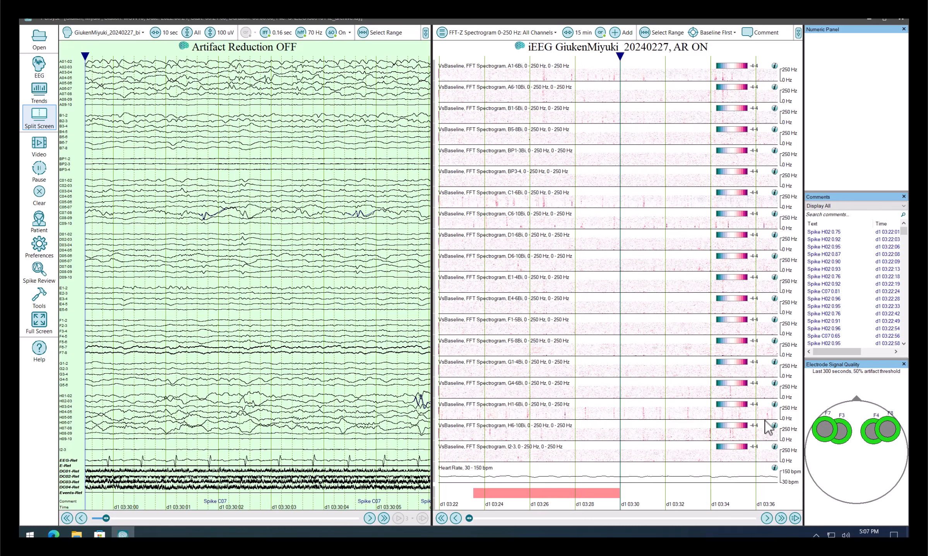
# Advance the trends by one page and examine the EEG around the A1-6Bi activity between about d1 03:46:10 and 03:47:00
pyautogui.click(781, 518)
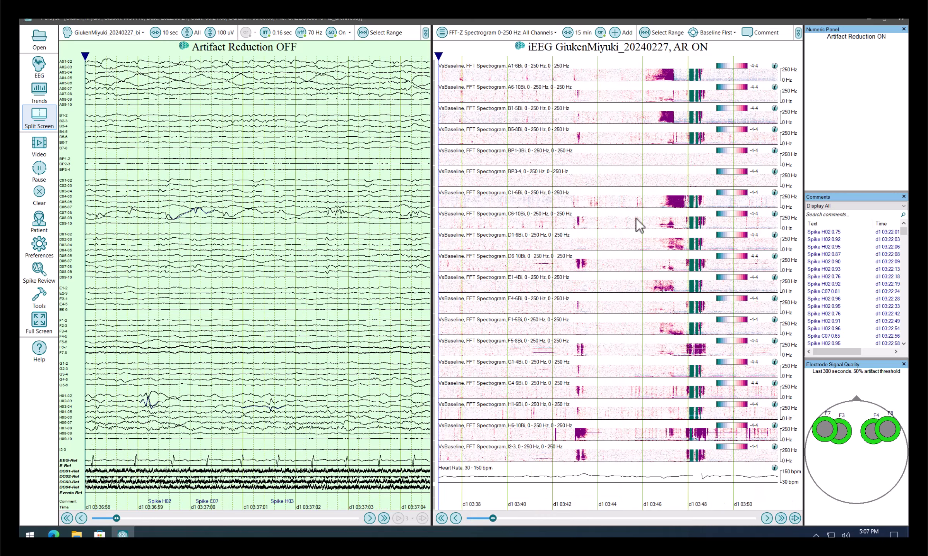
pyautogui.click(653, 83)
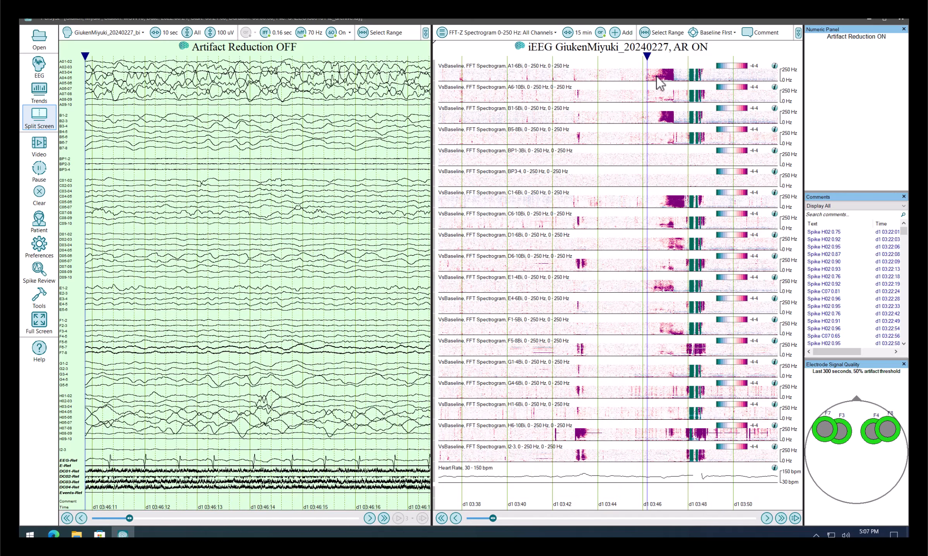
pyautogui.click(656, 78)
pyautogui.click(654, 81)
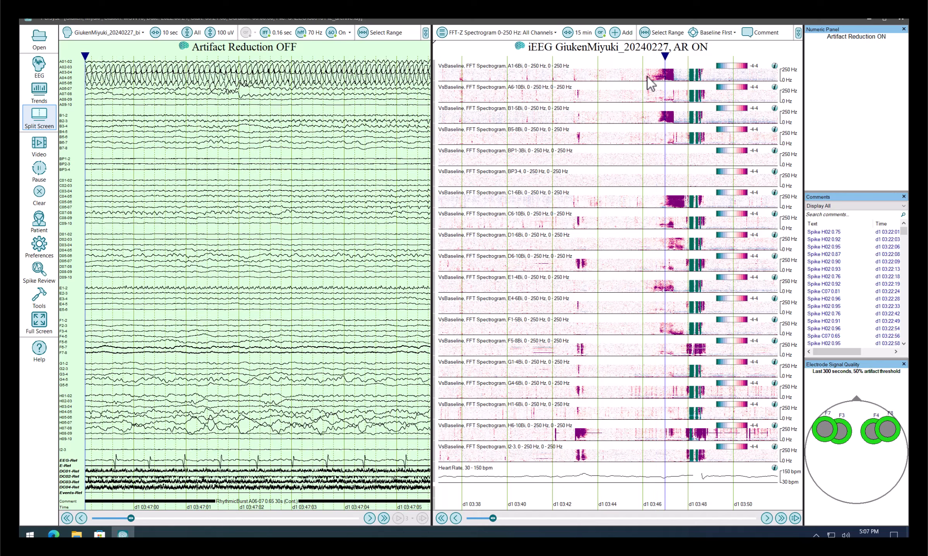
pyautogui.click(647, 83)
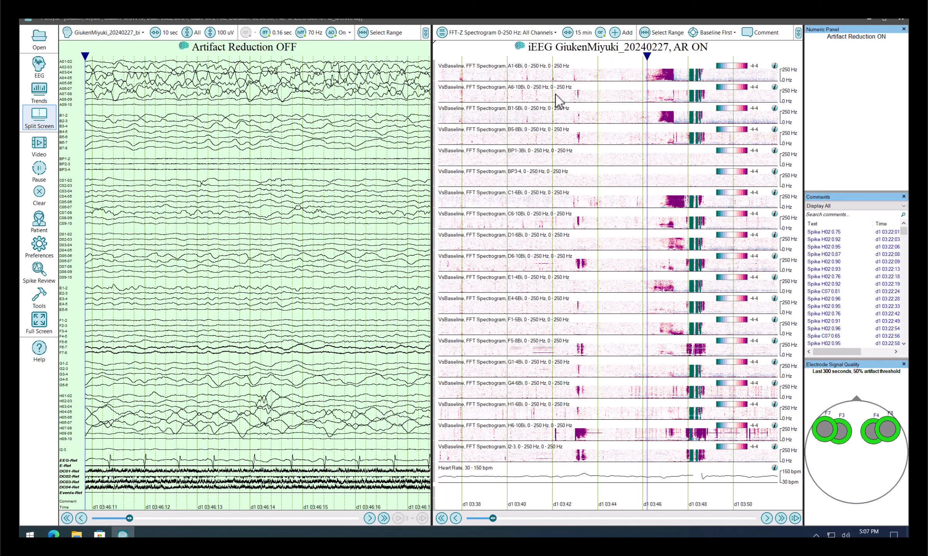
# Hide the trend names in the all-channels FFT-Z panel and show them again
pyautogui.rightClick(447, 72)
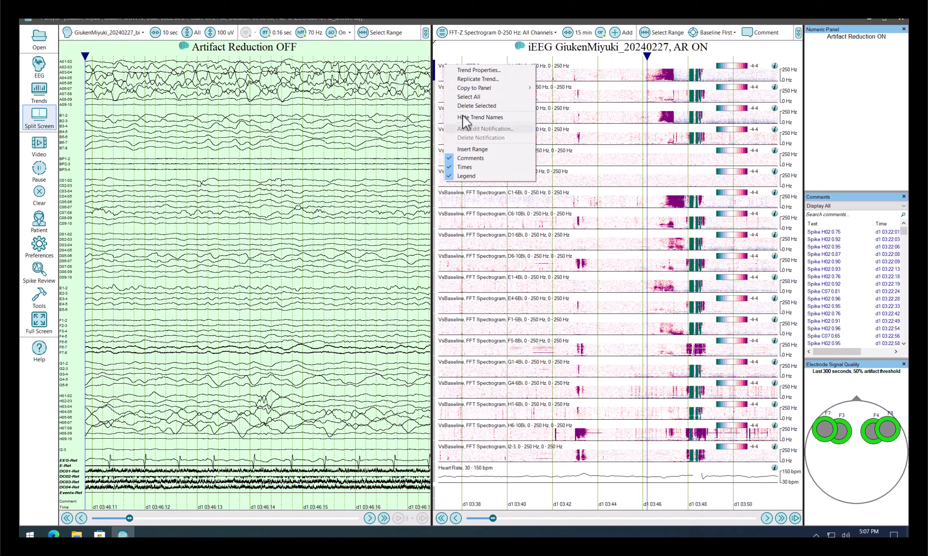
pyautogui.click(465, 116)
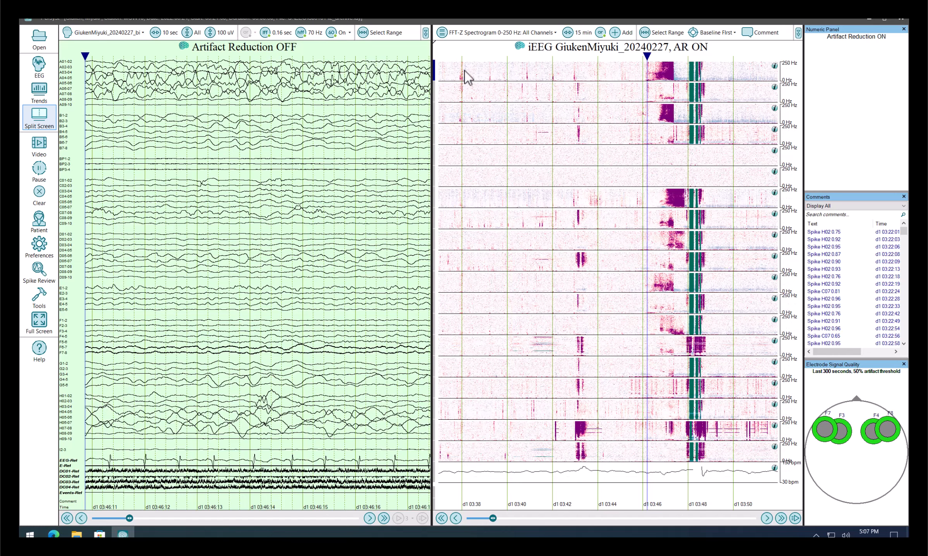
pyautogui.rightClick(435, 68)
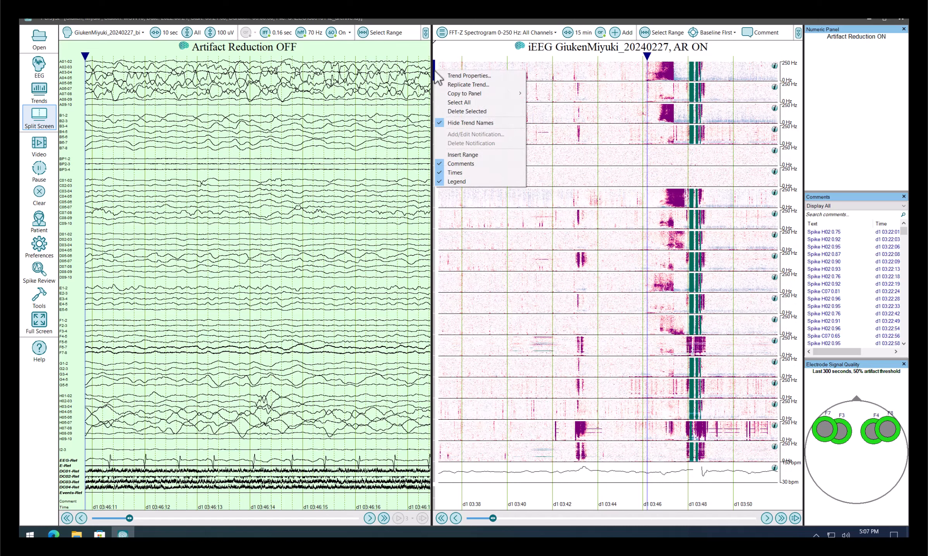
pyautogui.click(451, 122)
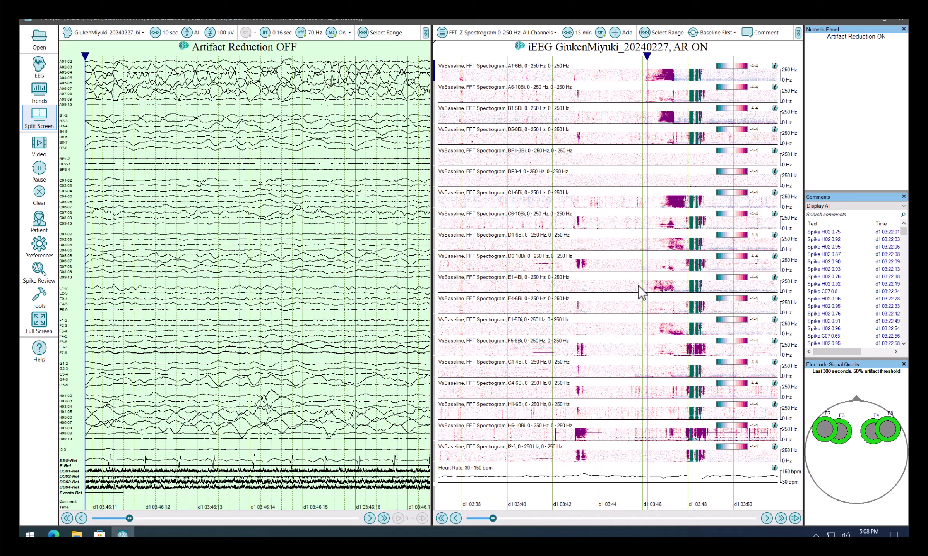
# Place the cursor where the A1-6Bi activity begins, around d1 03:46:05, and show the FFT-Z Spectrogram 0-250 Hz: A1-6Bi panel
pyautogui.click(645, 80)
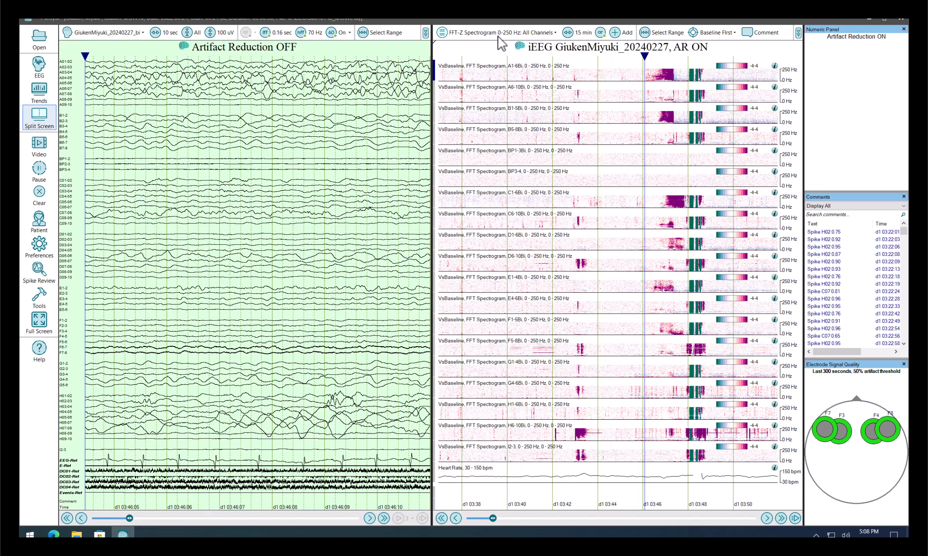
pyautogui.click(442, 33)
pyautogui.moveTo(498, 54)
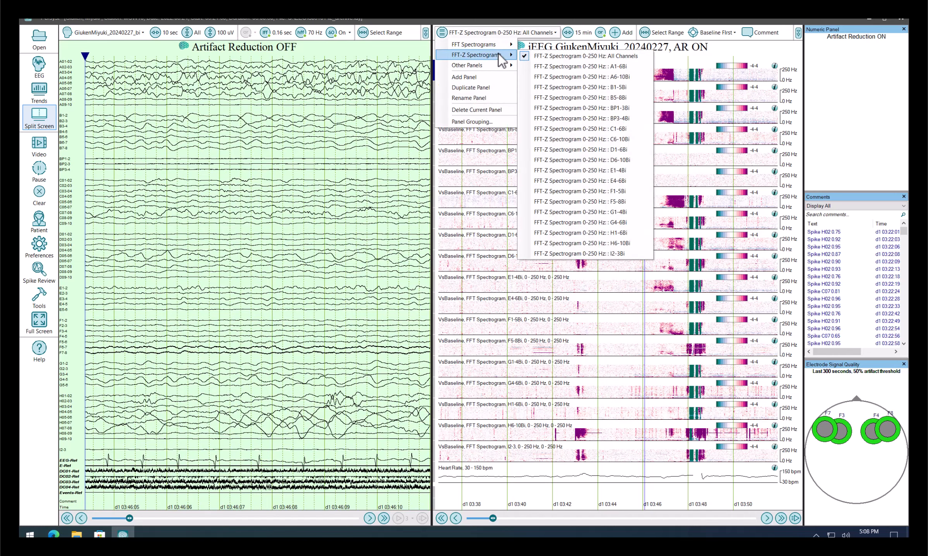
pyautogui.click(560, 77)
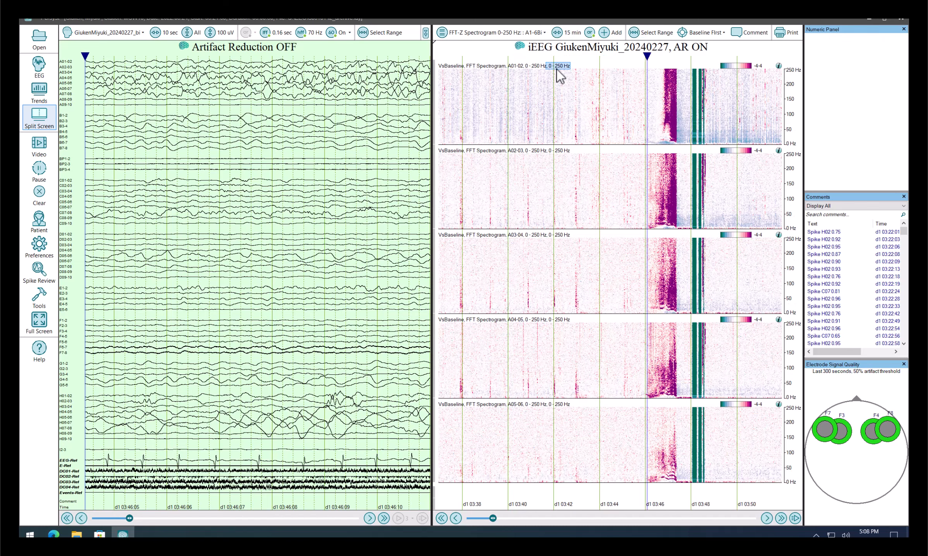
# Set the trend duration to 5 min and examine the EEG at the activity's onset, around d1 03:46:09 to 03:46:17
pyautogui.click(557, 32)
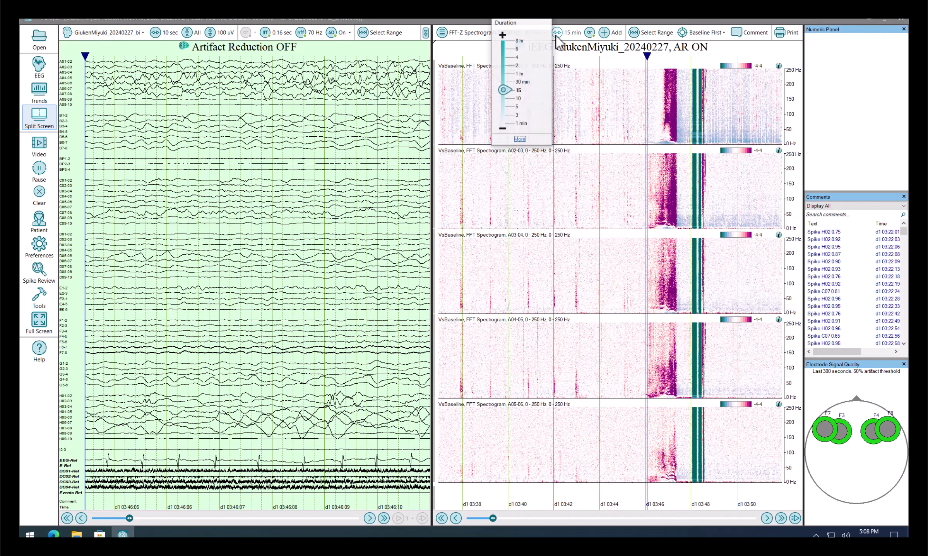
pyautogui.click(514, 107)
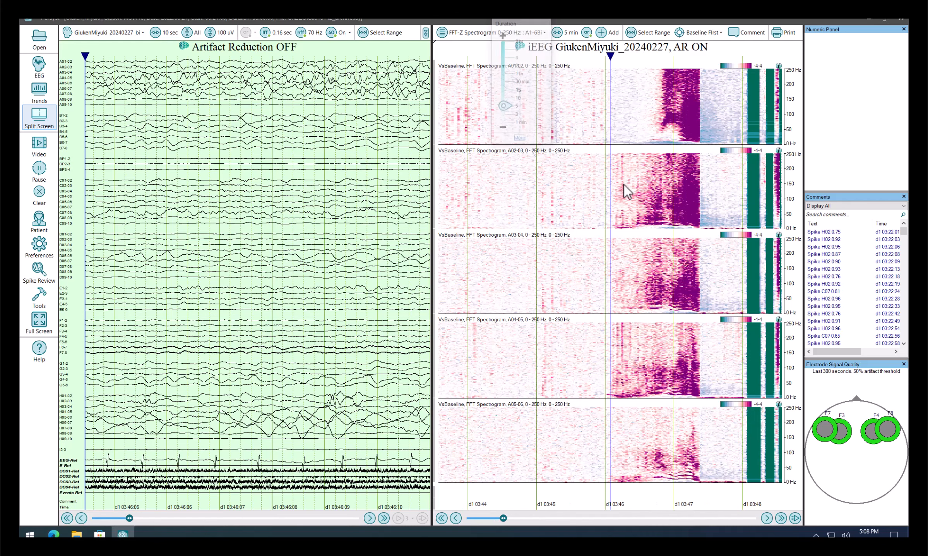
pyautogui.click(623, 186)
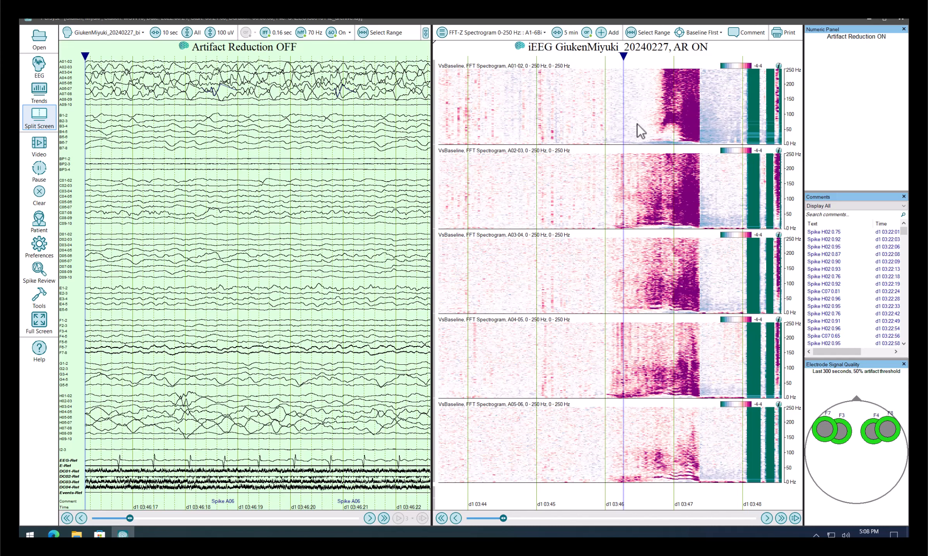
pyautogui.click(615, 289)
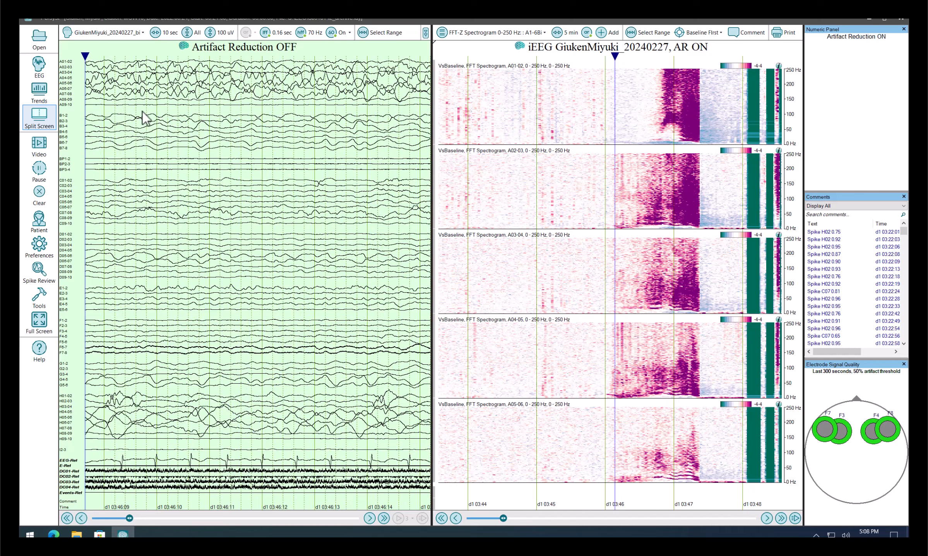
# View only the hardware group A channels in the EEG and restore the record's full intracranial bipolar (_bi) montage
pyautogui.rightClick(70, 77)
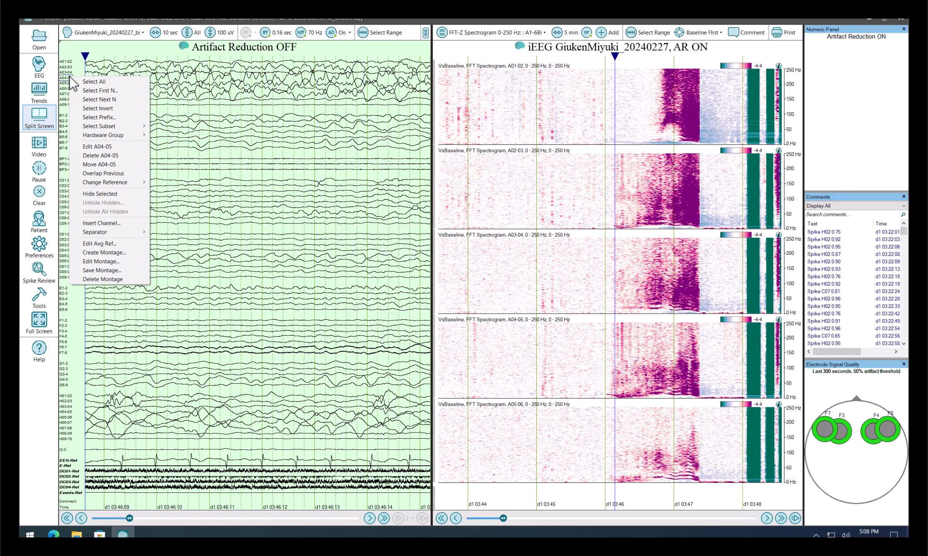
pyautogui.moveTo(96, 139)
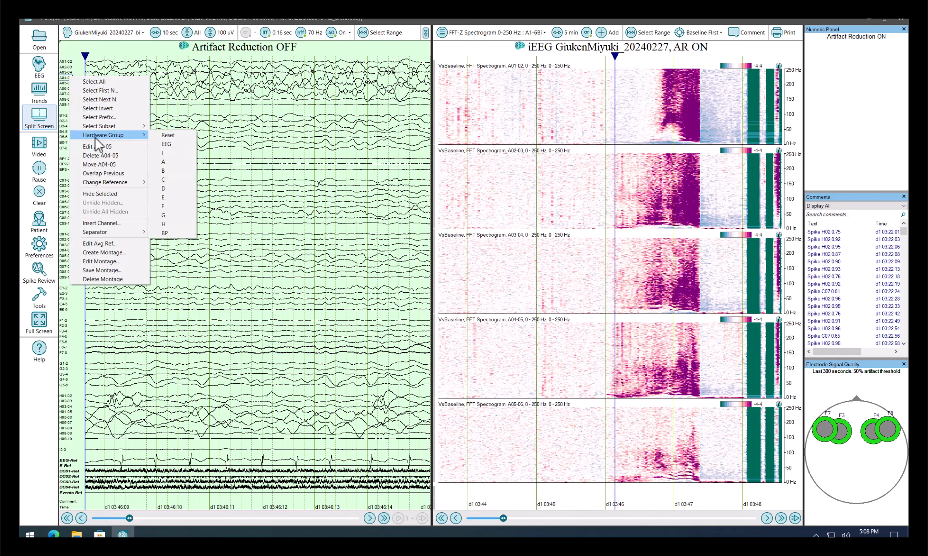
pyautogui.click(167, 162)
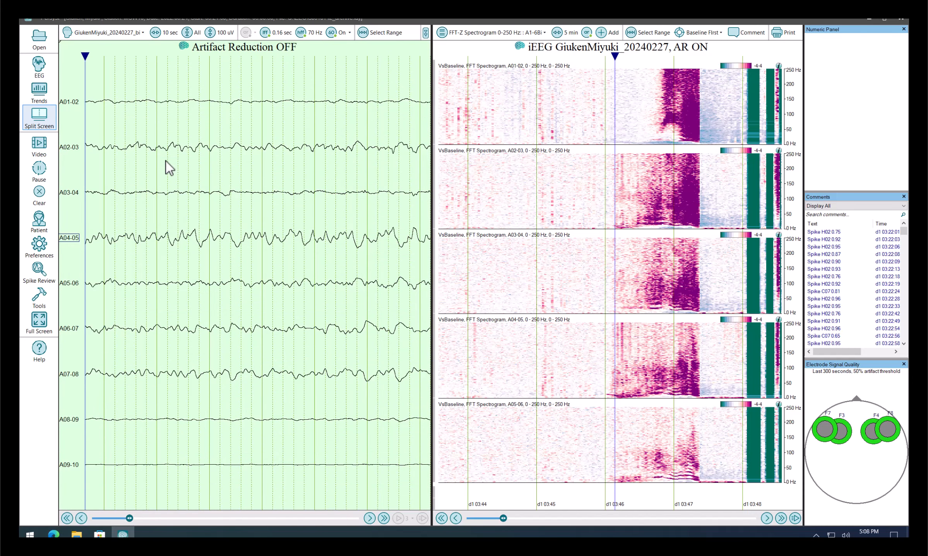
pyautogui.click(131, 36)
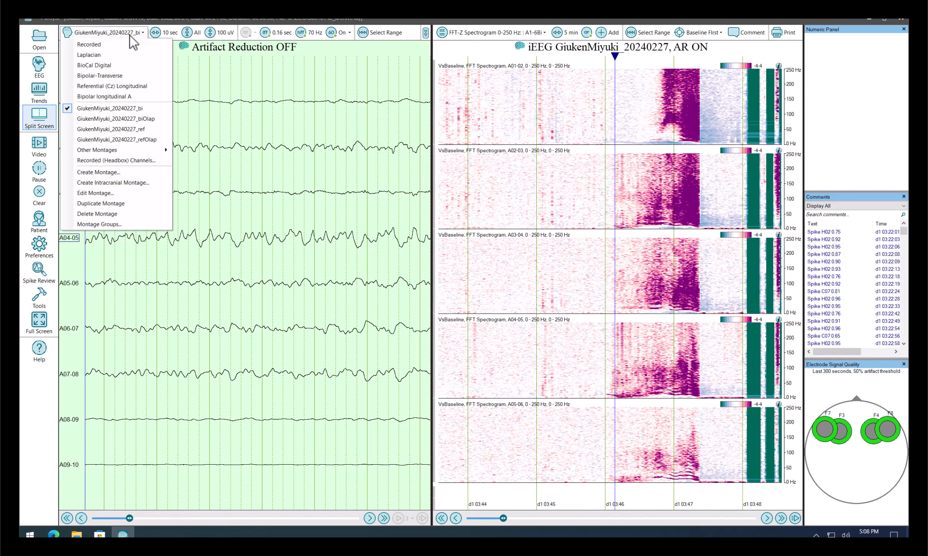
pyautogui.click(126, 109)
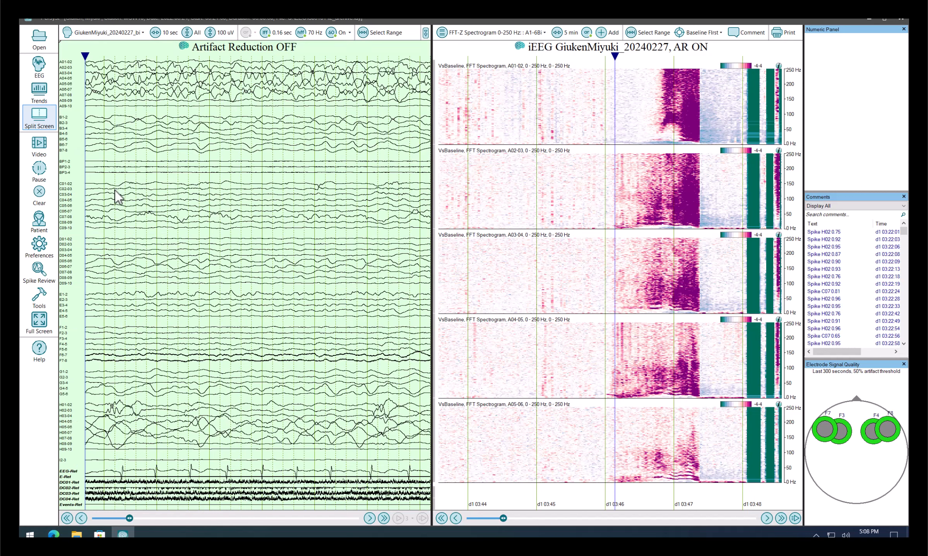
# Return the trends to the FFT-Z Spectrogram 0-250 Hz: All Channels panel
pyautogui.click(480, 33)
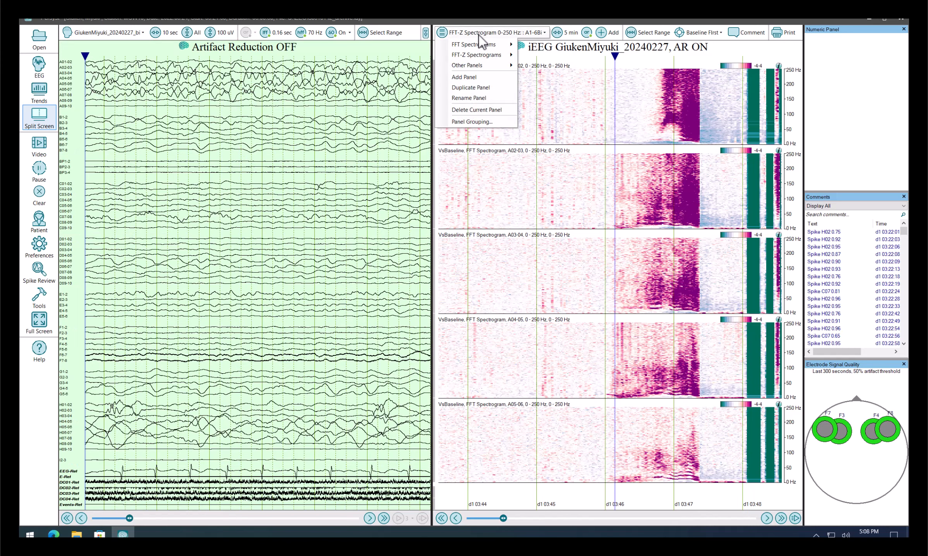
pyautogui.moveTo(480, 58)
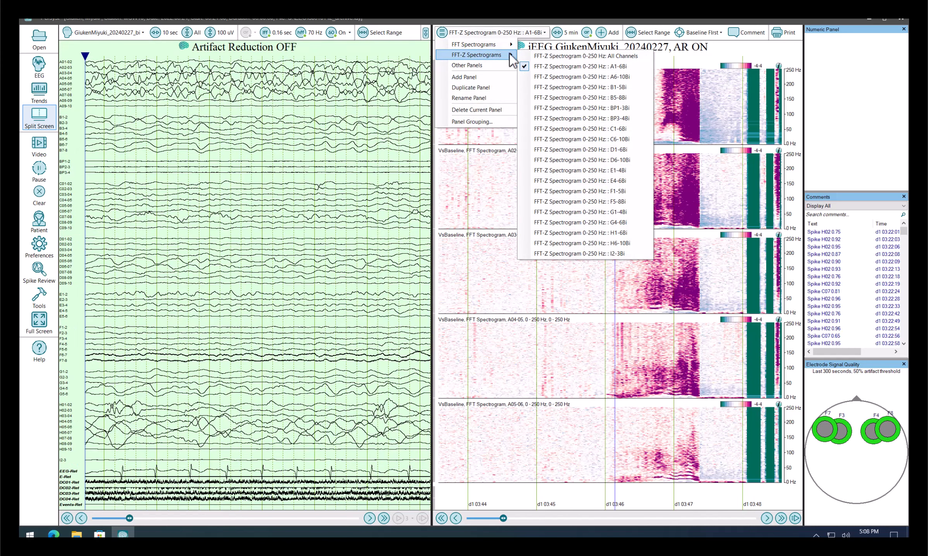
pyautogui.click(540, 56)
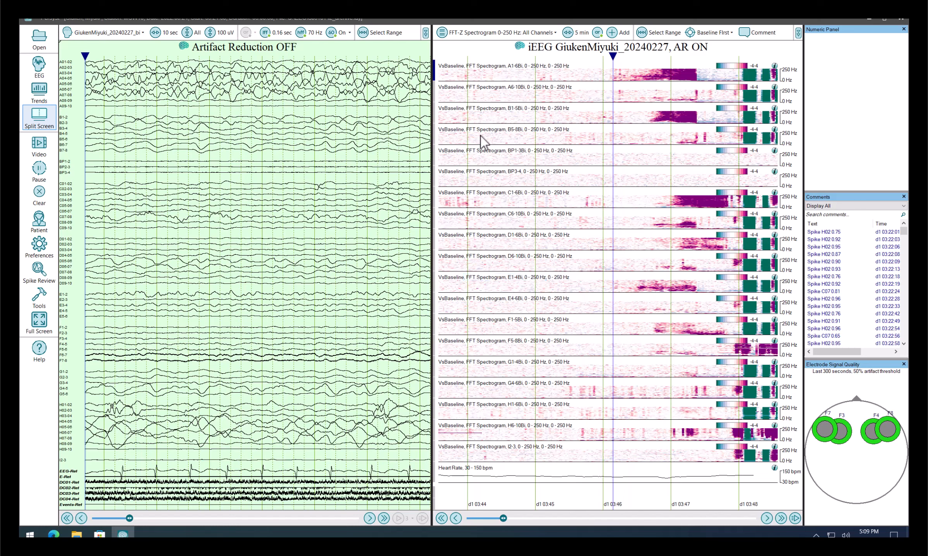
# Compare the FFT-Z Spectrogram 0-250 Hz: E1-4Bi panel with the matching FFT_Spectrogram 0-250 Hz: E1-4Bi panel
pyautogui.click(504, 32)
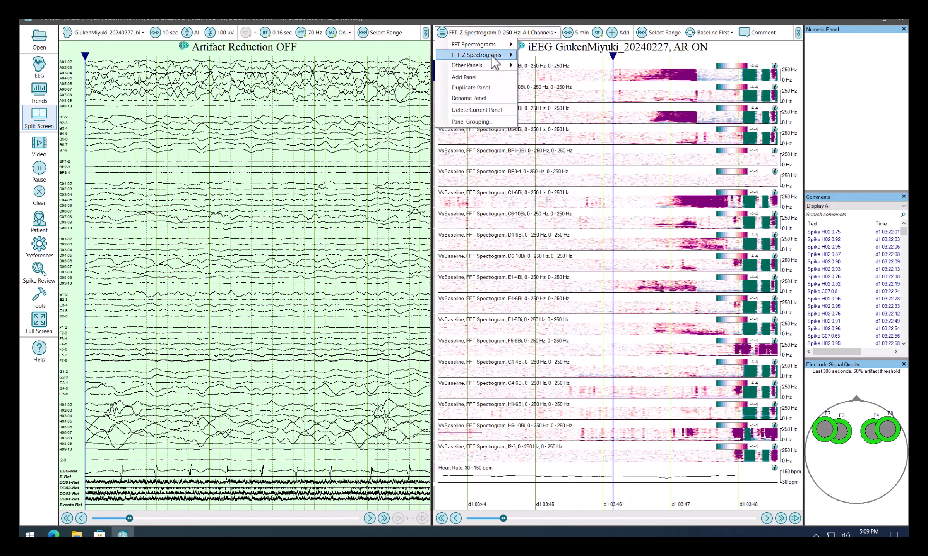
pyautogui.moveTo(492, 56)
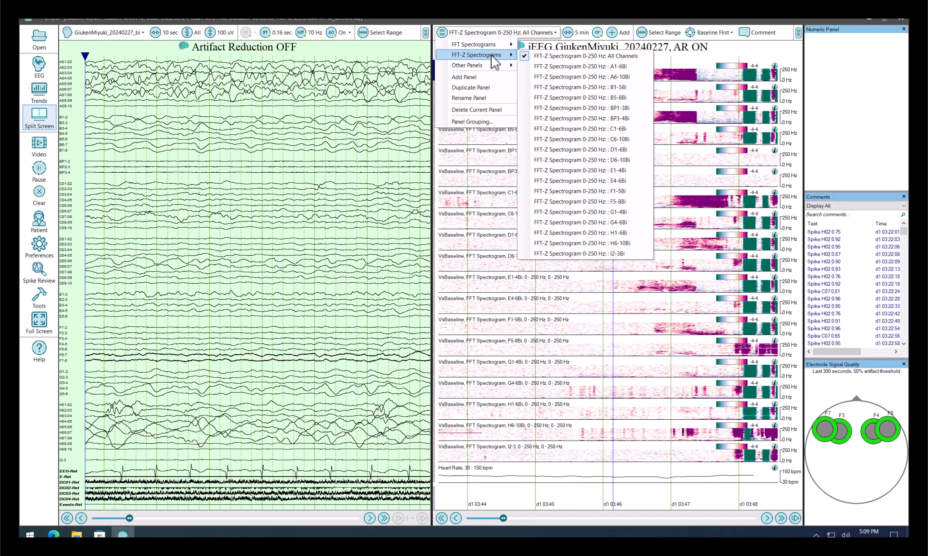
pyautogui.click(590, 171)
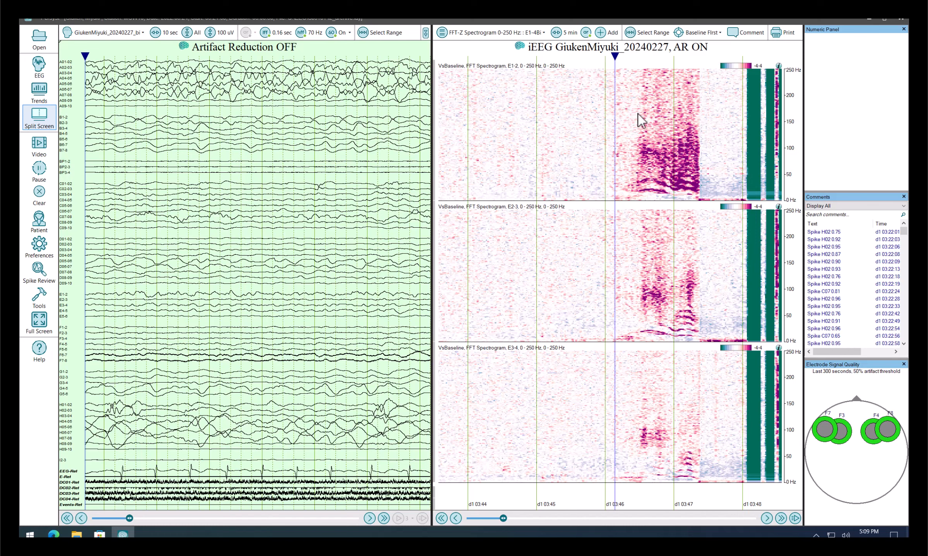
pyautogui.click(472, 34)
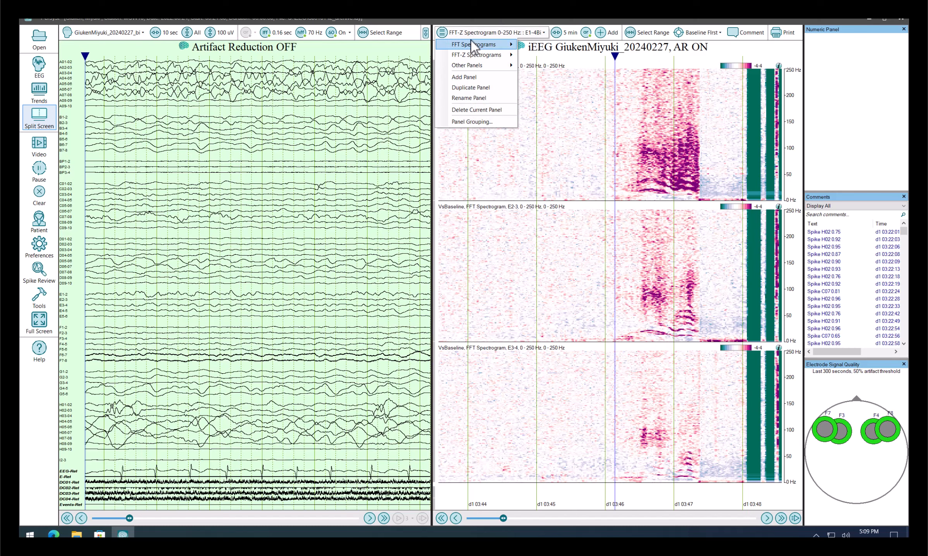
pyautogui.moveTo(471, 41)
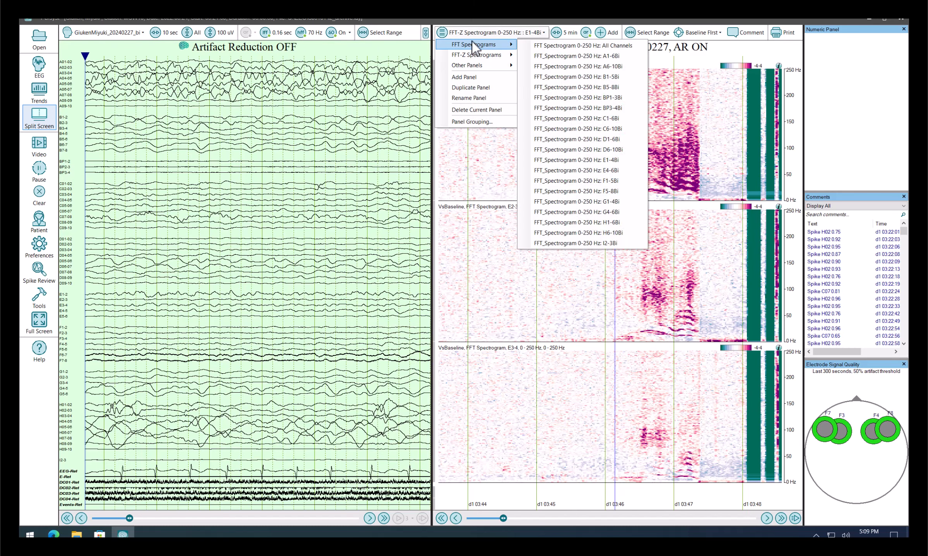
pyautogui.click(576, 159)
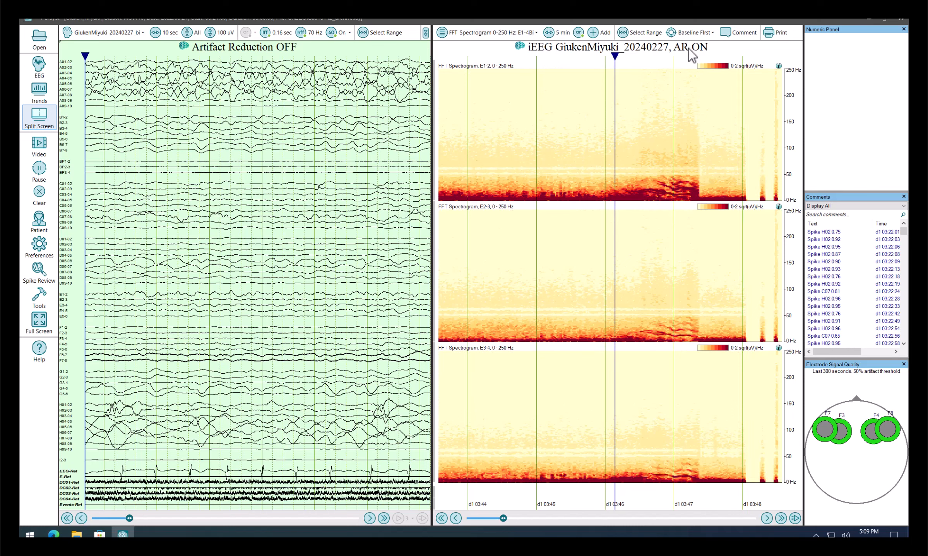
# Try Z-axis ranges of 1 and 4 on the E1-4Bi FFT spectrograms and settle on 3
pyautogui.click(711, 68)
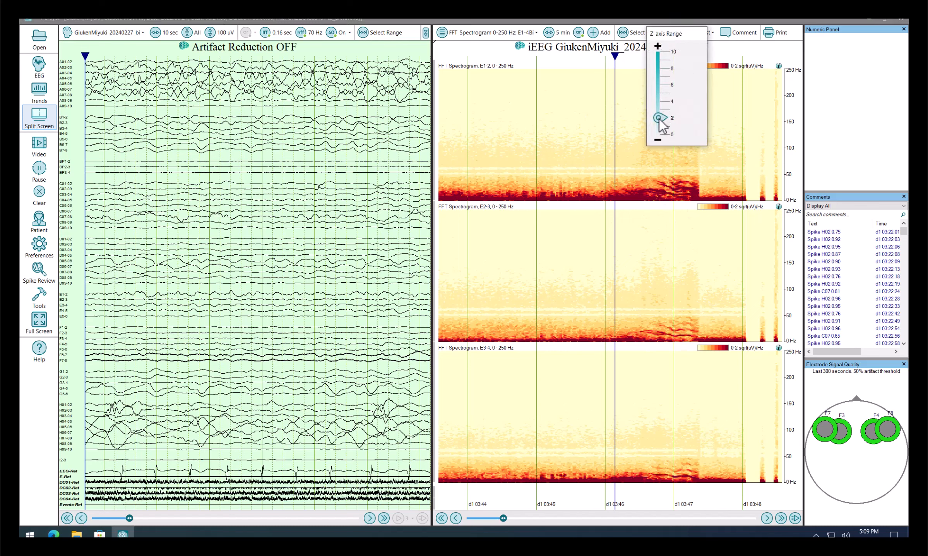
pyautogui.moveTo(659, 119); pyautogui.dragTo(660, 126)
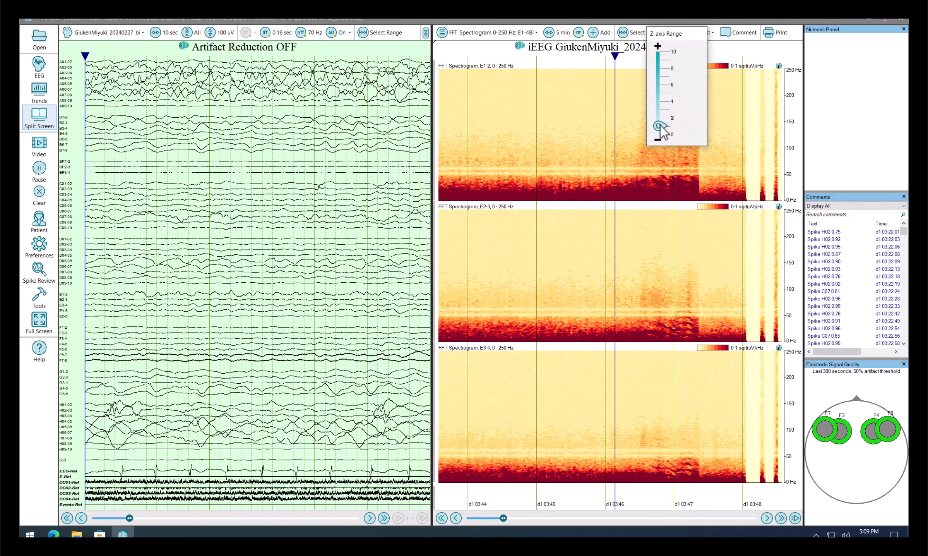
pyautogui.click(633, 122)
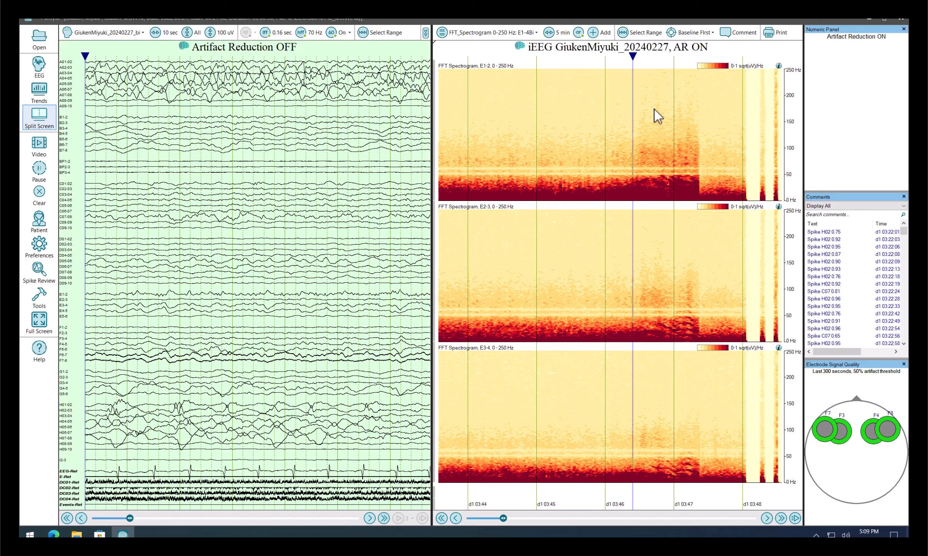
pyautogui.click(716, 69)
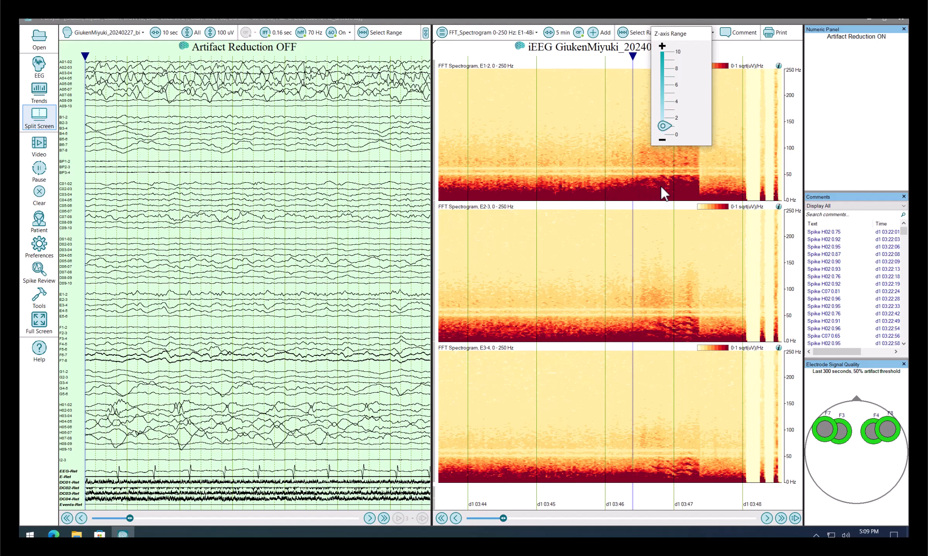
pyautogui.moveTo(657, 129); pyautogui.dragTo(666, 106)
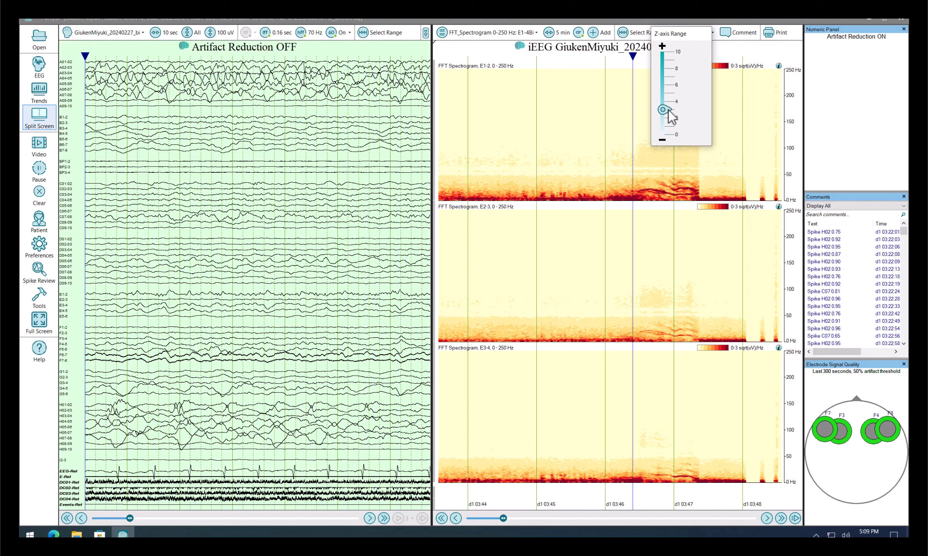
pyautogui.click(670, 101)
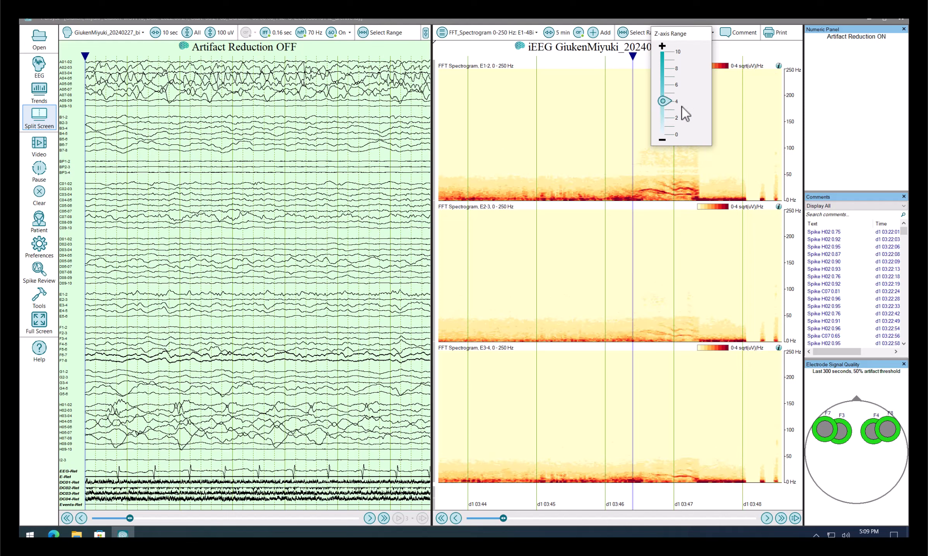
pyautogui.click(672, 112)
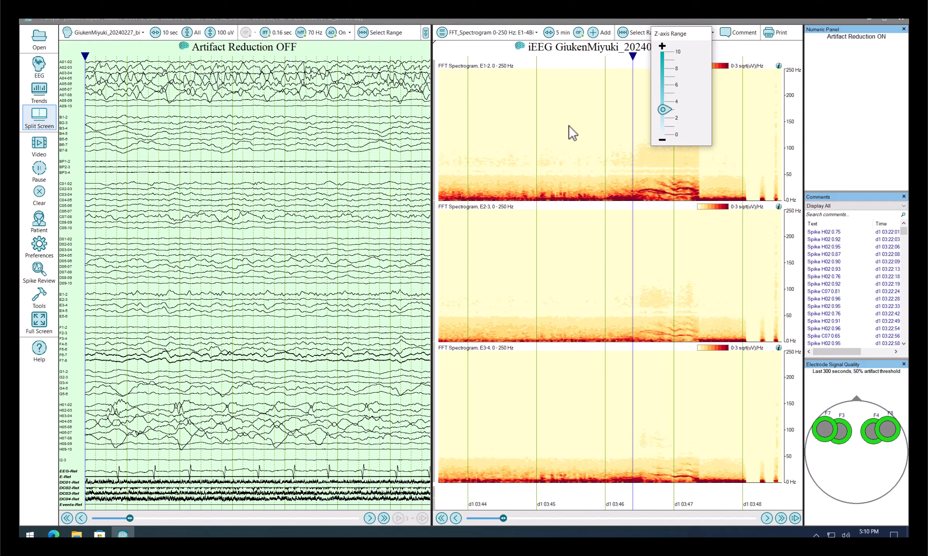
# Review the FFT-Z Spectrogram 0-250 Hz: E1-4Bi panel again and return the trends to the FFT-Z All Channels panel
pyautogui.click(501, 35)
pyautogui.click(499, 32)
pyautogui.moveTo(503, 60)
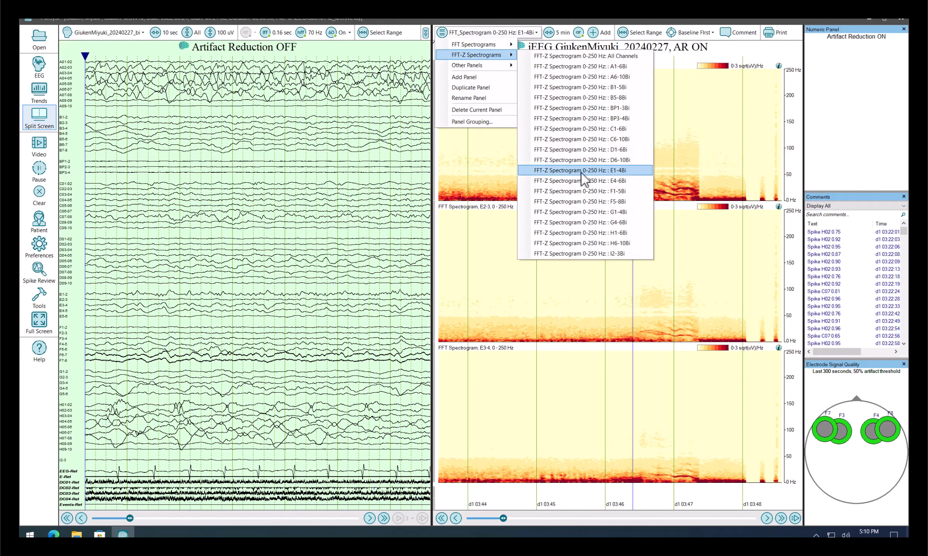
pyautogui.click(616, 171)
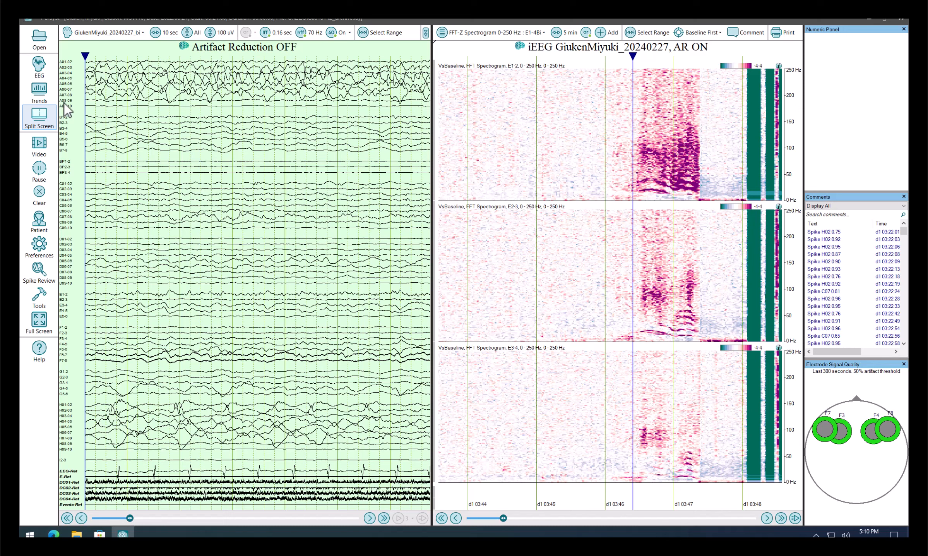
pyautogui.click(470, 33)
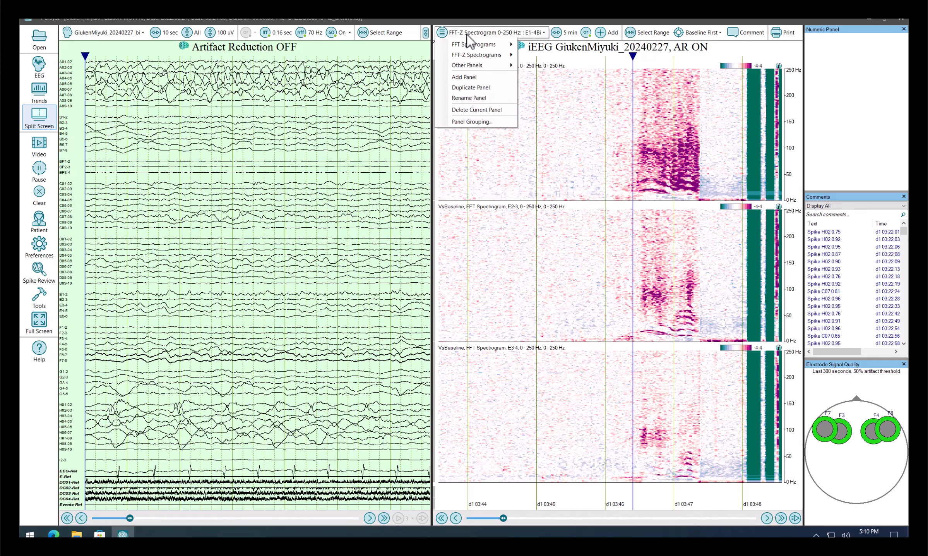
pyautogui.moveTo(507, 56)
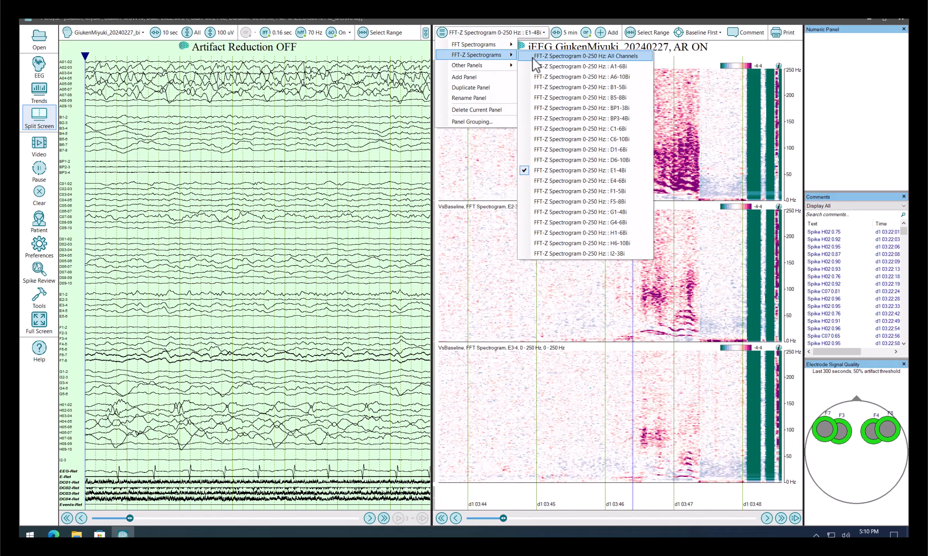
pyautogui.click(537, 57)
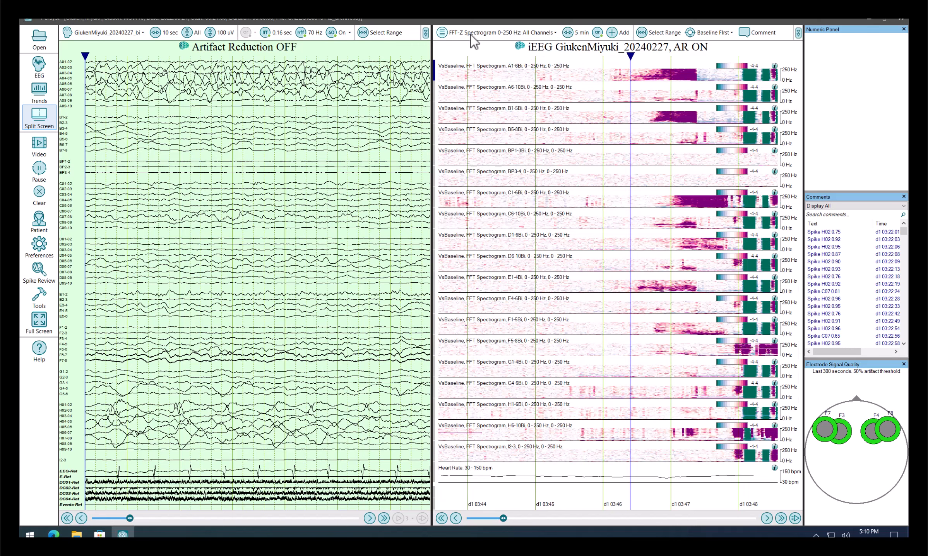
# Show the FFT-Z Spectrogram 0-250 Hz: A1-6Bi panel and place the cursor at the A04-05 activity's onset, around d1 03:46:00
pyautogui.click(485, 34)
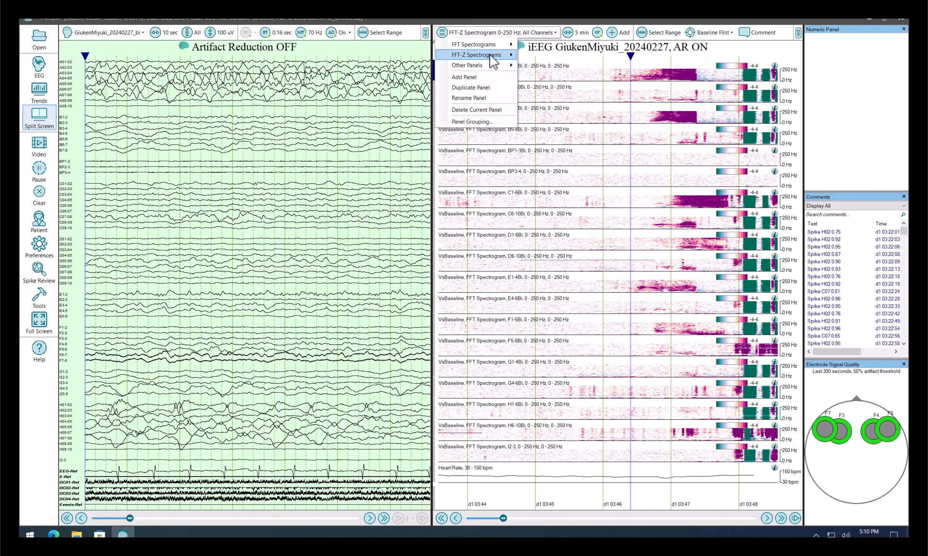
pyautogui.moveTo(493, 61)
pyautogui.click(550, 70)
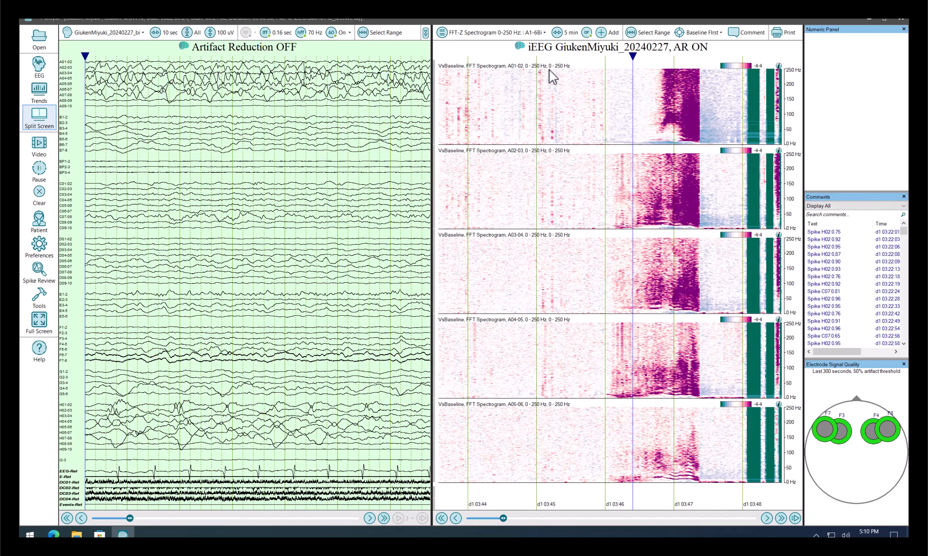
pyautogui.click(614, 207)
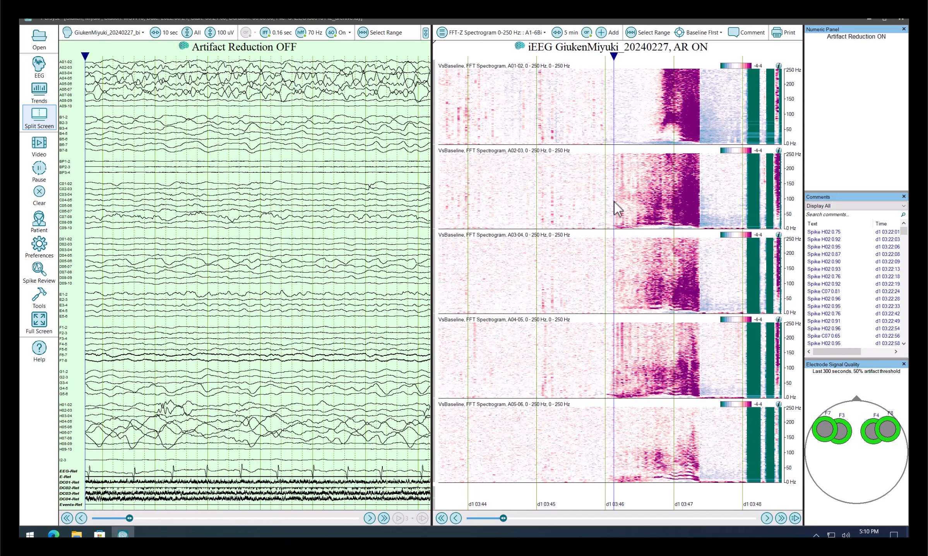
pyautogui.click(610, 390)
pyautogui.click(607, 389)
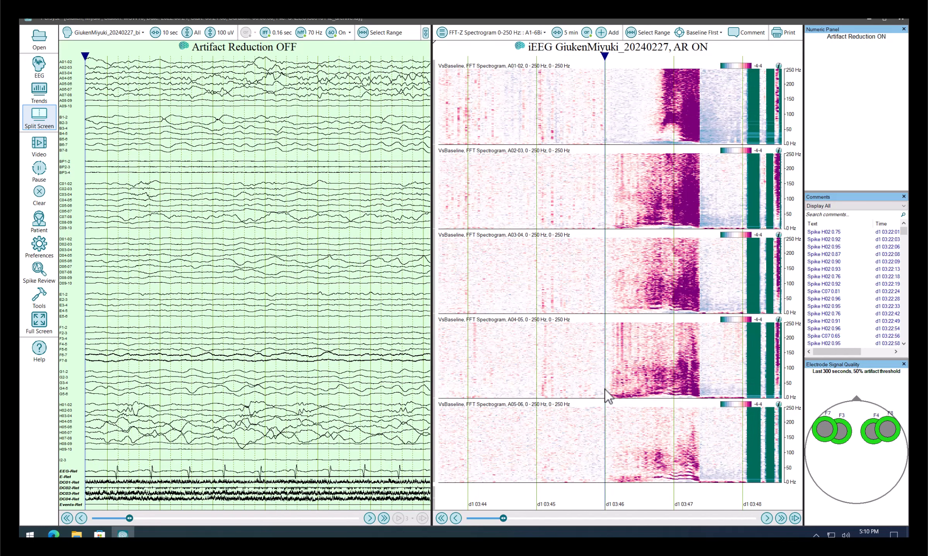
pyautogui.click(605, 388)
pyautogui.moveTo(547, 319); pyautogui.dragTo(465, 321)
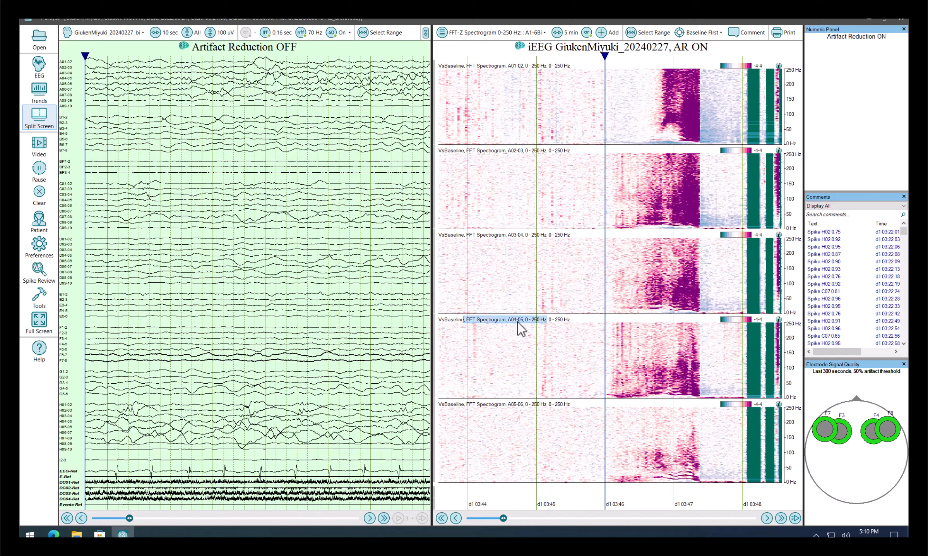
pyautogui.click(518, 321)
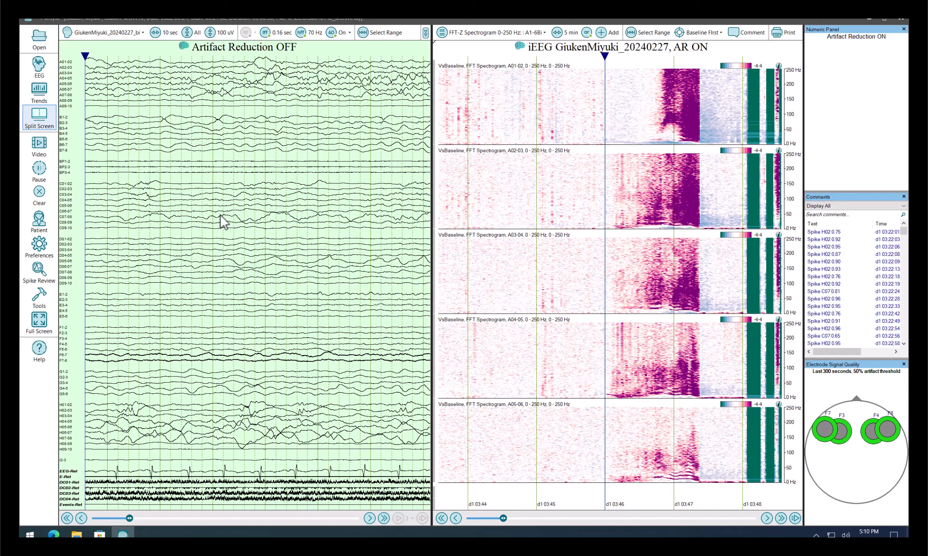
# Show only the hardware group A channels in the EEG and page forward through the activity and back to its onset
pyautogui.rightClick(75, 100)
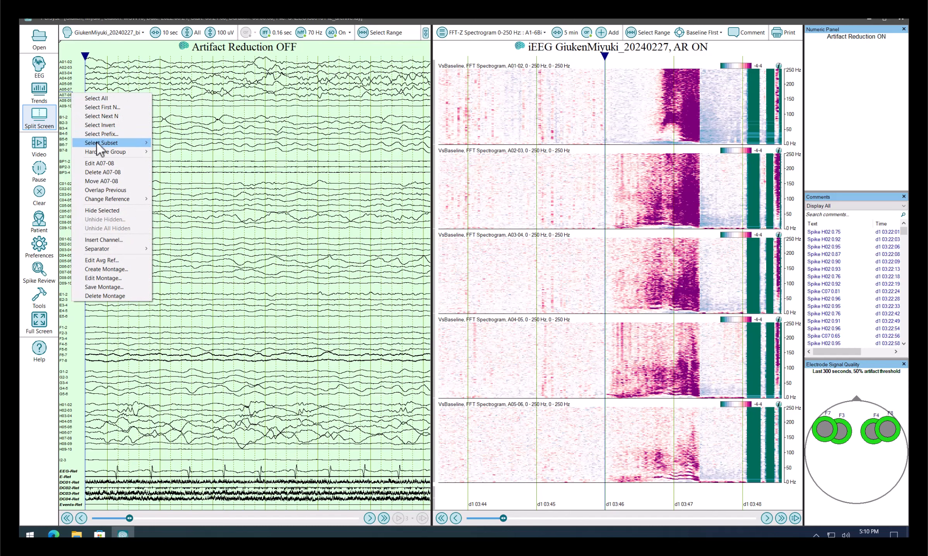
pyautogui.moveTo(102, 152)
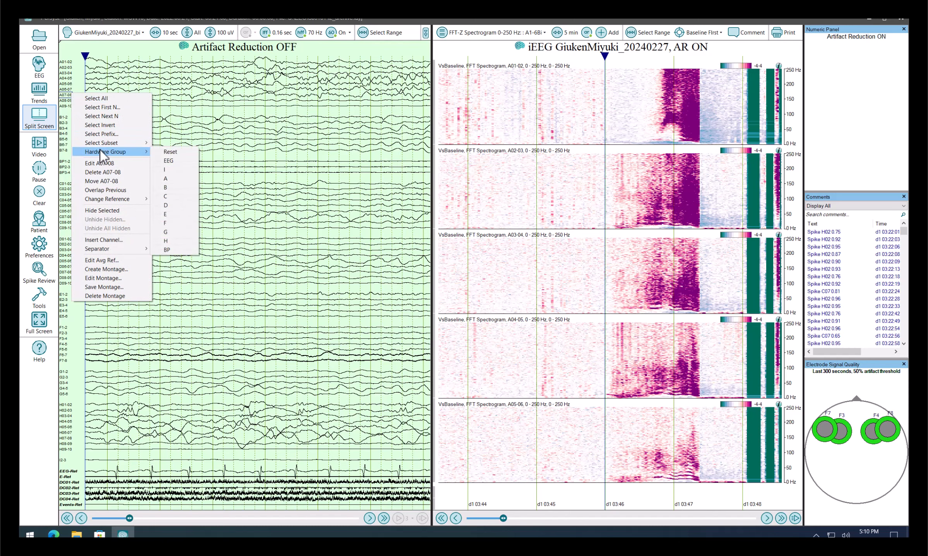
pyautogui.click(166, 179)
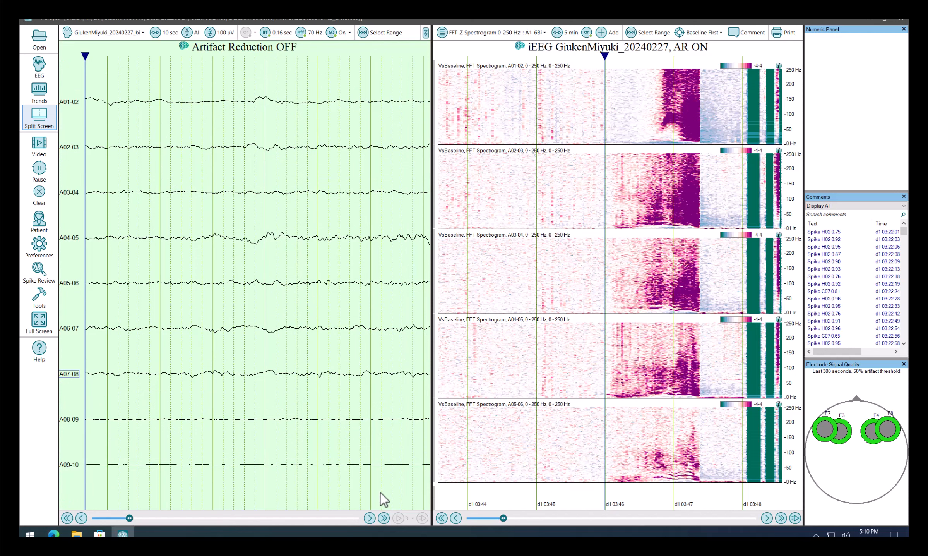
pyautogui.click(383, 518)
pyautogui.click(383, 518)
pyautogui.click(384, 517)
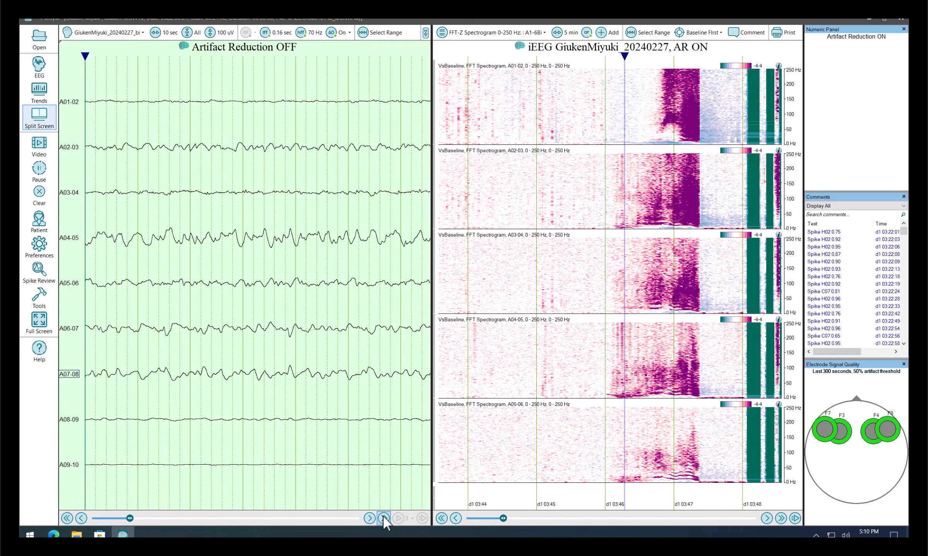
pyautogui.click(66, 518)
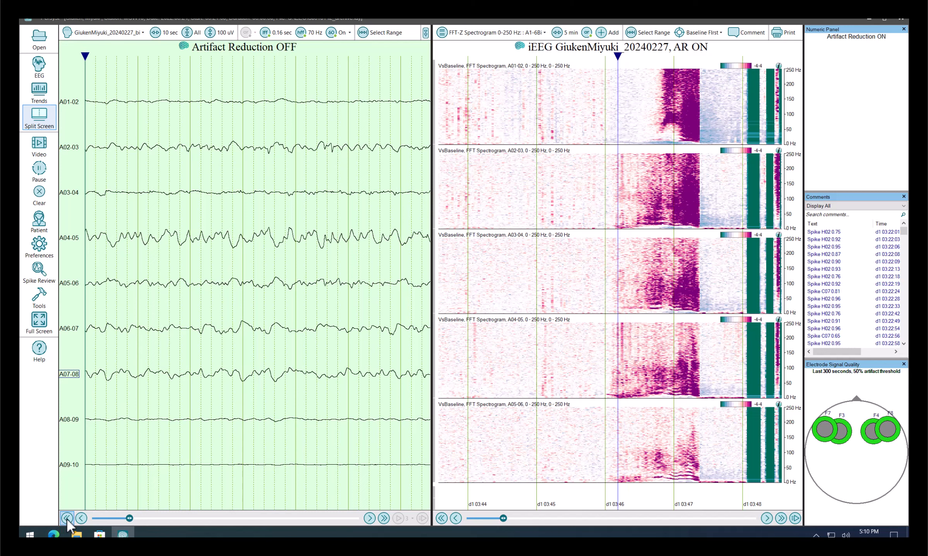
pyautogui.click(66, 518)
pyautogui.click(67, 518)
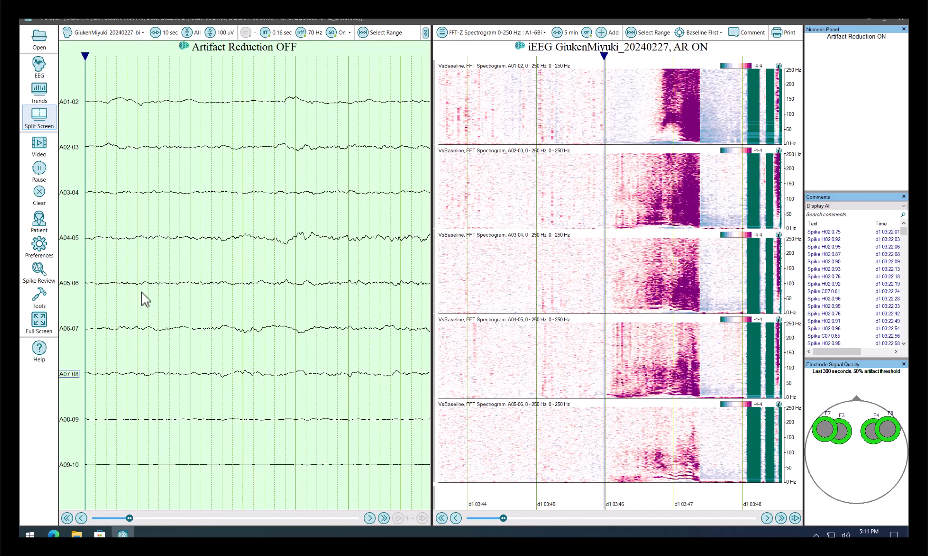
# Create a high frequency display montage named MG HF from the group A channels
pyautogui.click(38, 298)
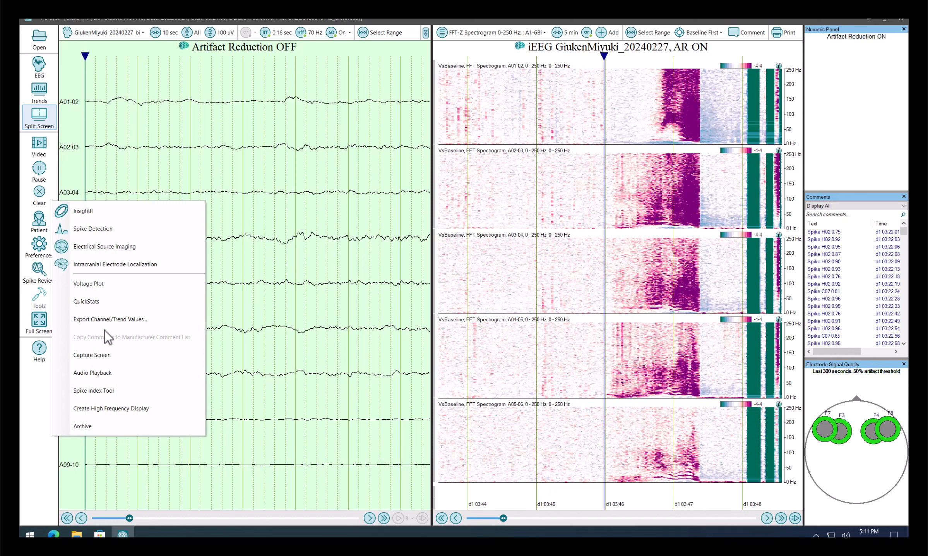
pyautogui.click(118, 409)
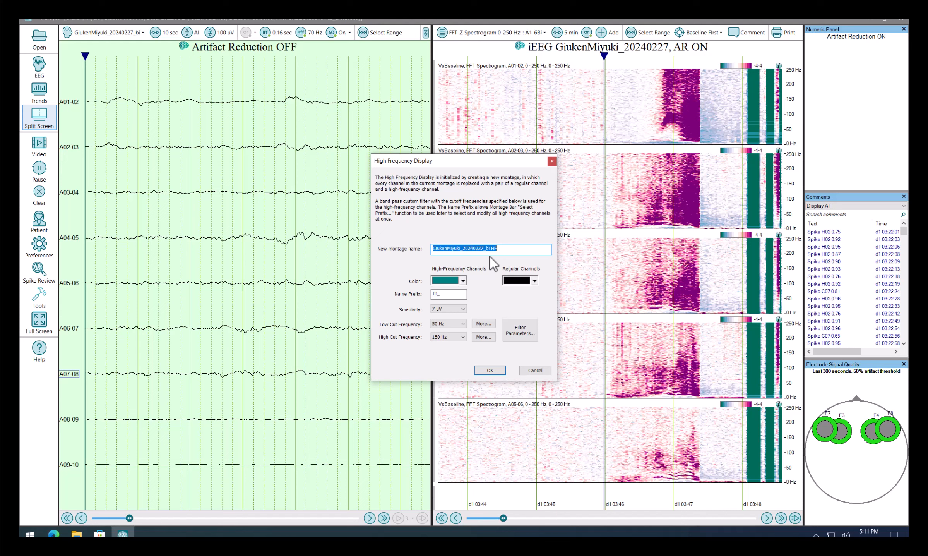
pyautogui.write('MG')
pyautogui.click(488, 371)
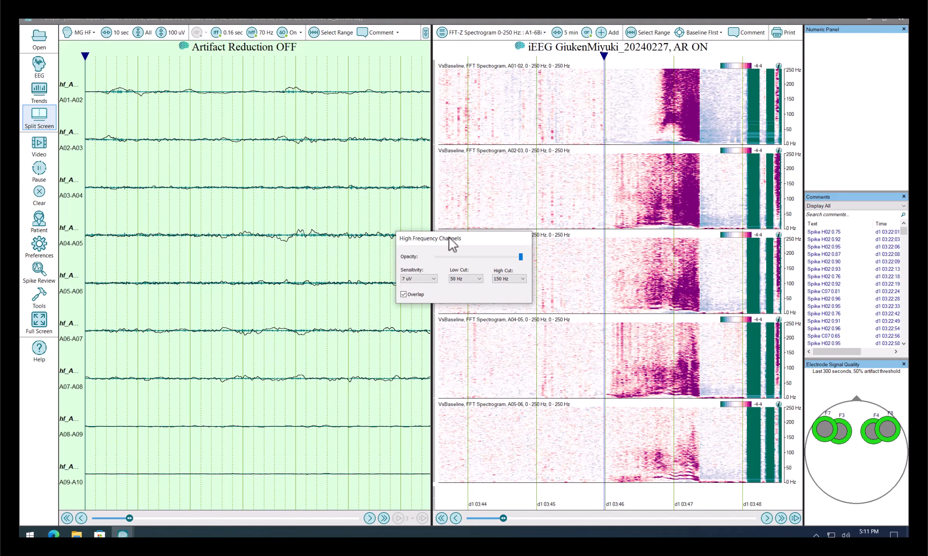
# Set the high-frequency channels' sensitivity to 5 uV and turn off their overlap with the regular channels
pyautogui.click(415, 278)
pyautogui.click(418, 305)
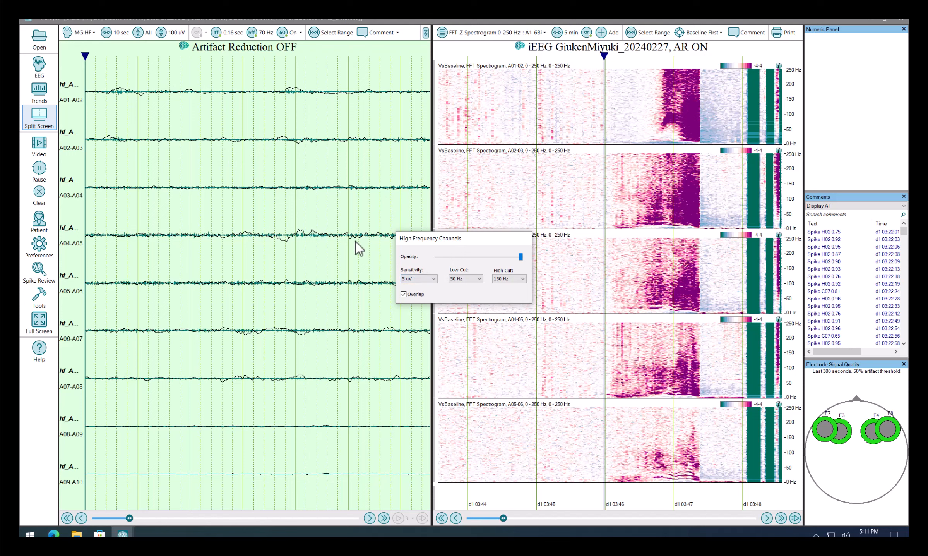
pyautogui.click(405, 294)
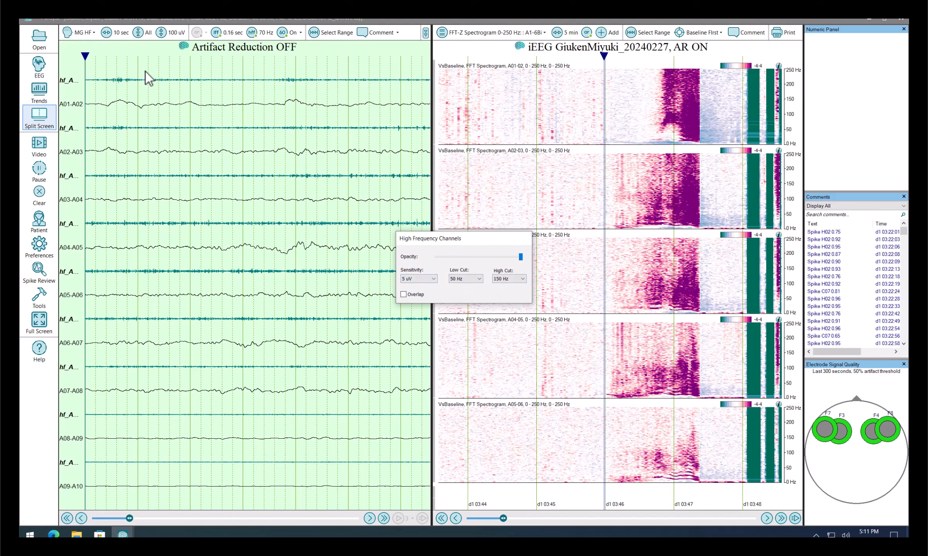
# Set the EEG sensitivity to 50 uV and switch the notch filter to 50 Hz
pyautogui.click(170, 35)
pyautogui.click(126, 103)
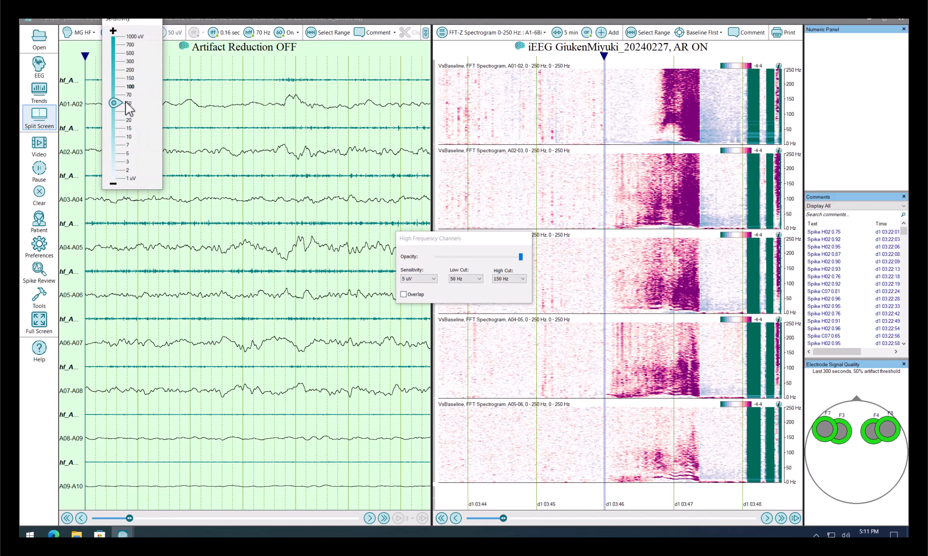
pyautogui.click(240, 96)
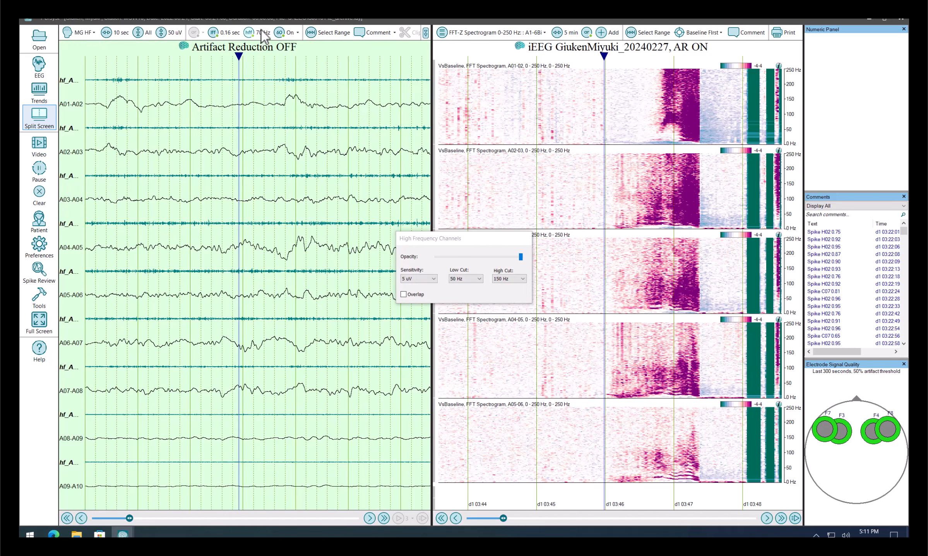
pyautogui.click(279, 34)
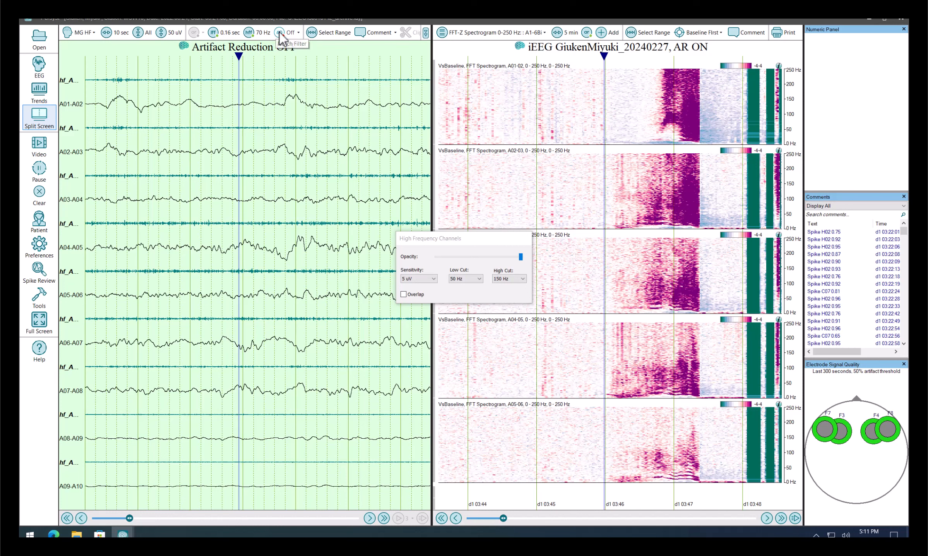
pyautogui.click(298, 33)
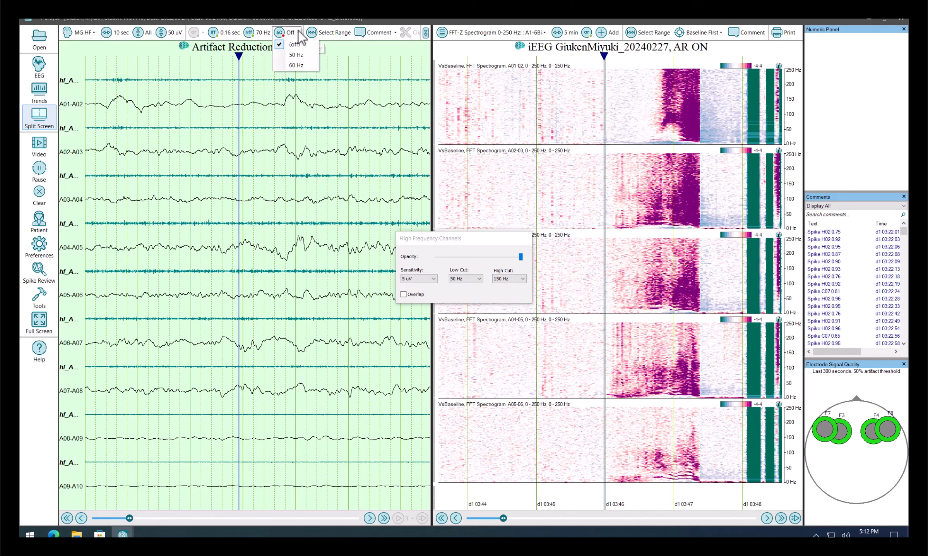
pyautogui.click(296, 55)
pyautogui.click(284, 64)
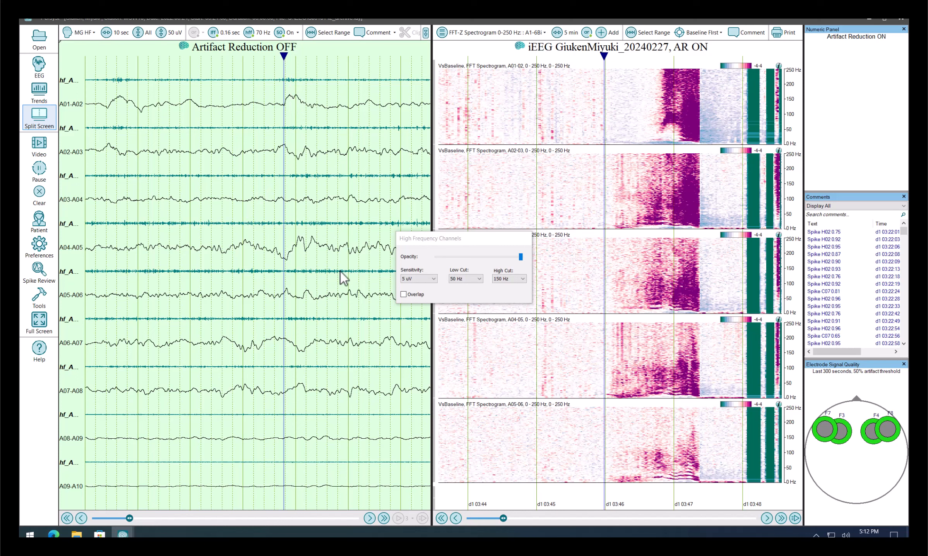
# Compare the overlapped and separate displays of the high-frequency channels and page the EEG forward into the activity
pyautogui.click(403, 295)
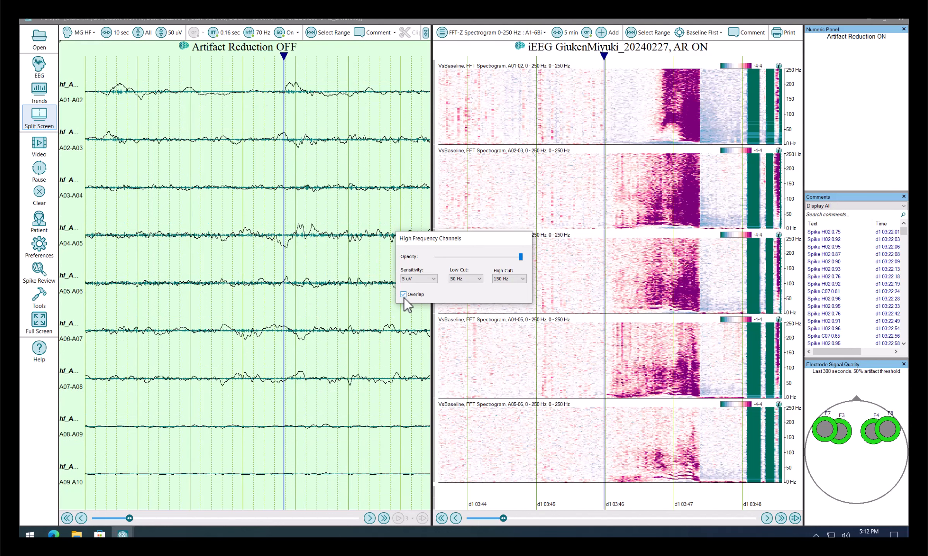
pyautogui.click(404, 295)
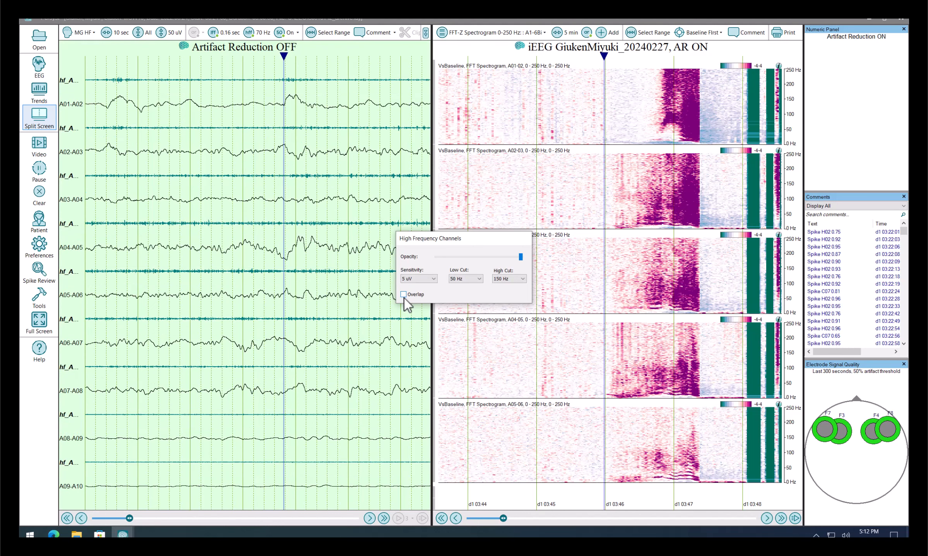
pyautogui.click(383, 518)
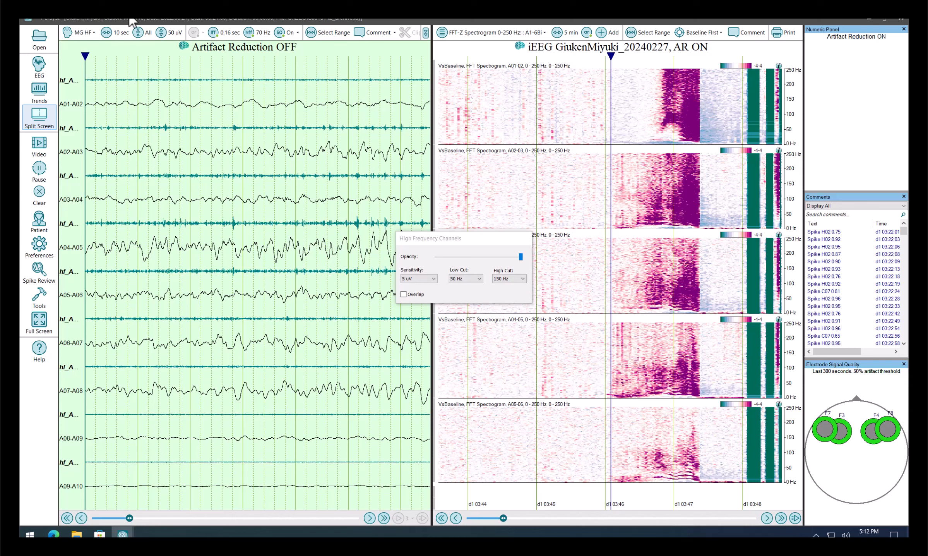
# Shorten the EEG time window to 4 sec and set the high-frequency channels' sensitivity to 3 uV
pyautogui.click(116, 39)
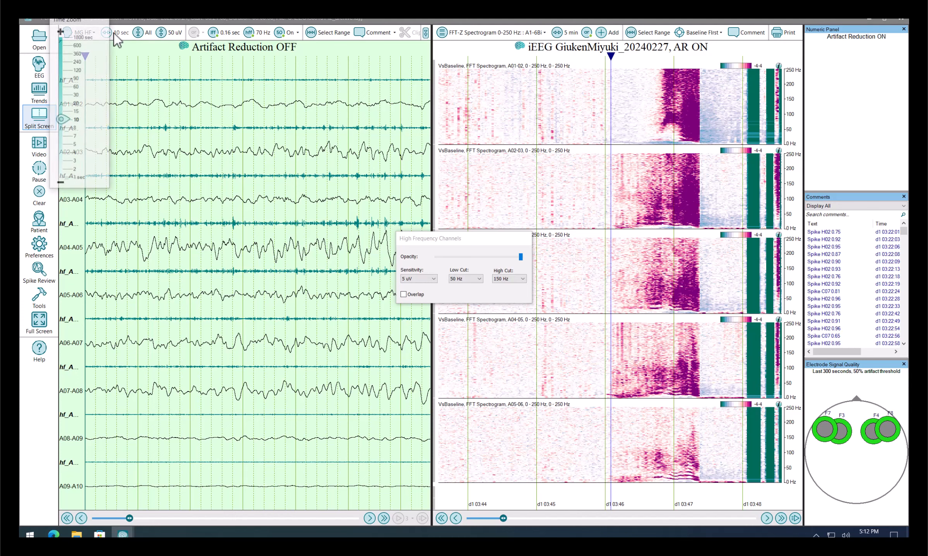
pyautogui.click(71, 154)
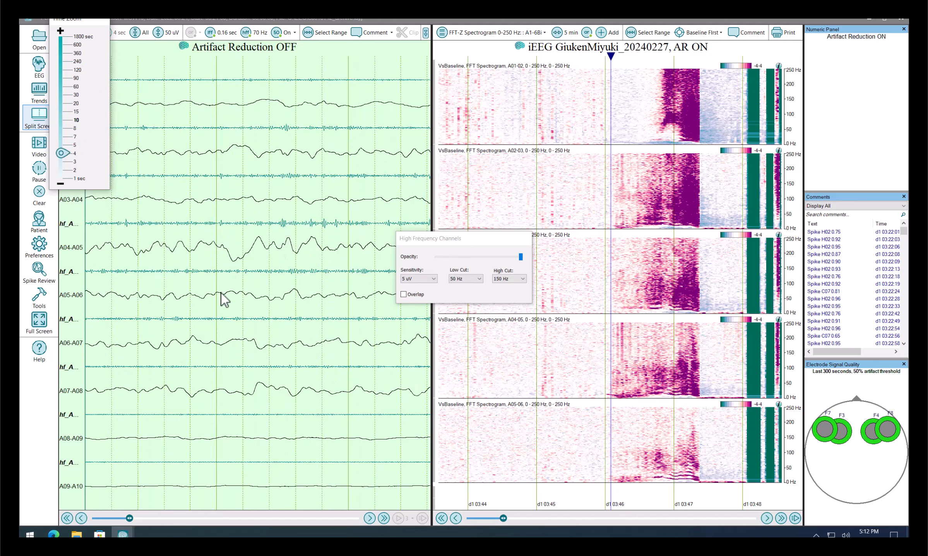
pyautogui.click(424, 279)
pyautogui.click(425, 279)
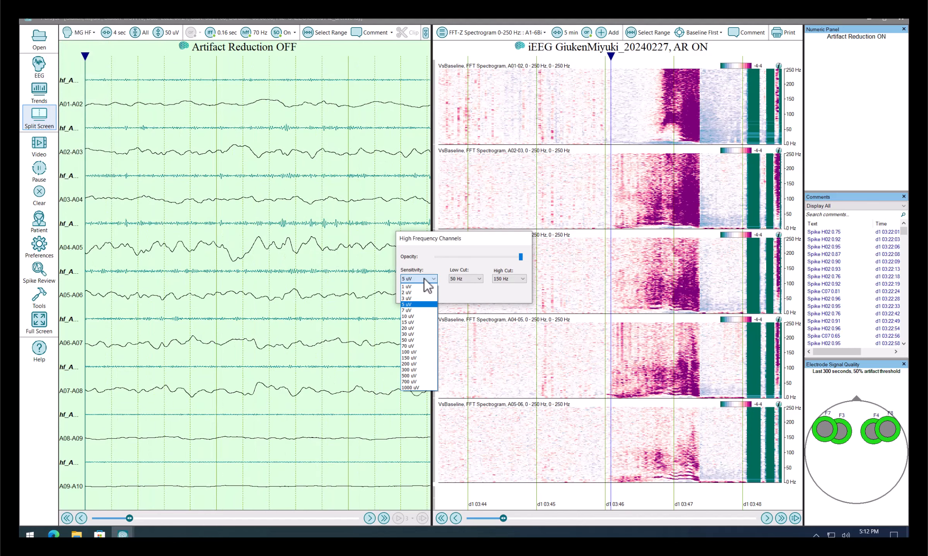
pyautogui.click(411, 298)
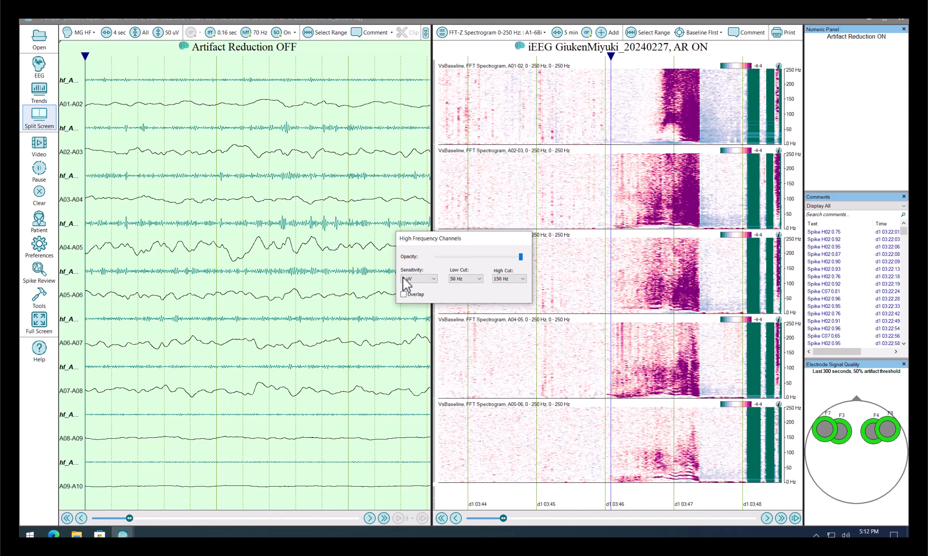
# Overlap the high-frequency channels with the regular channels and page the EEG forward through the activity
pyautogui.click(383, 518)
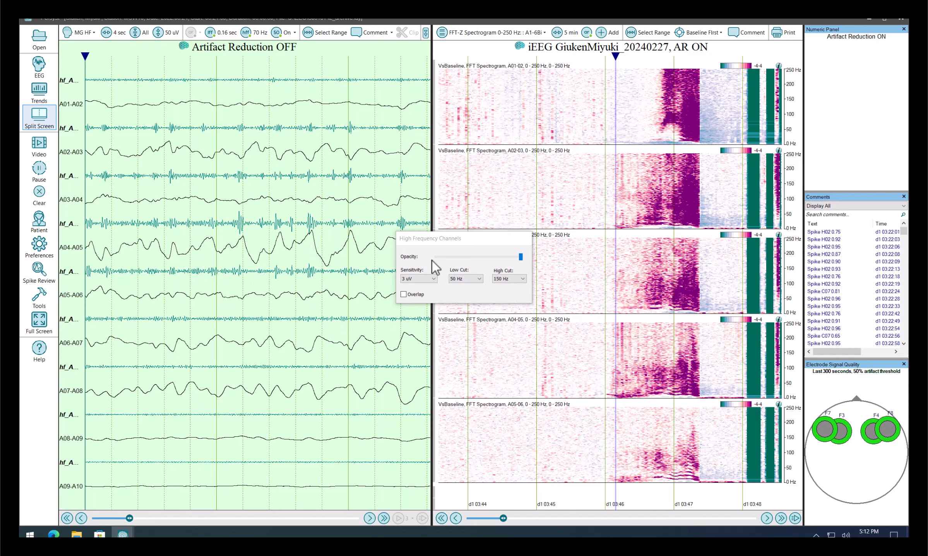
pyautogui.click(407, 294)
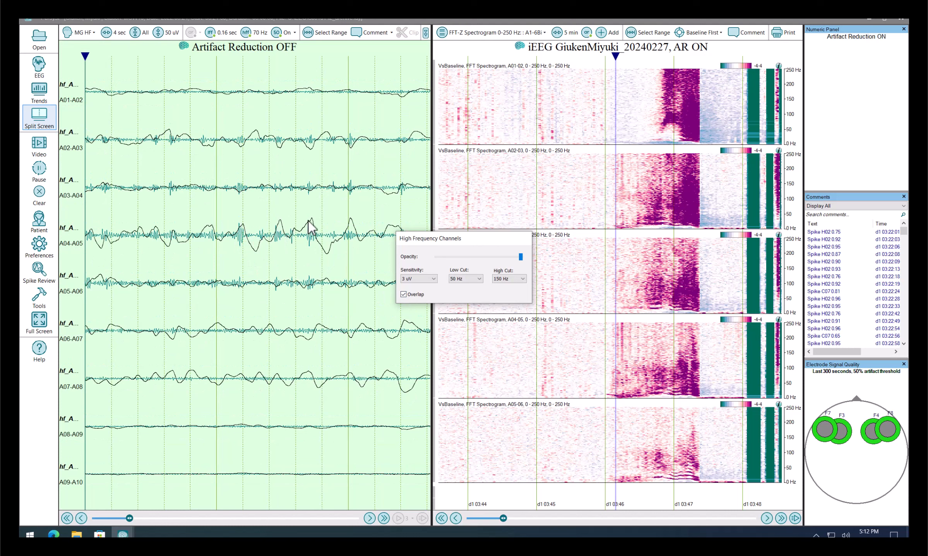
pyautogui.click(383, 518)
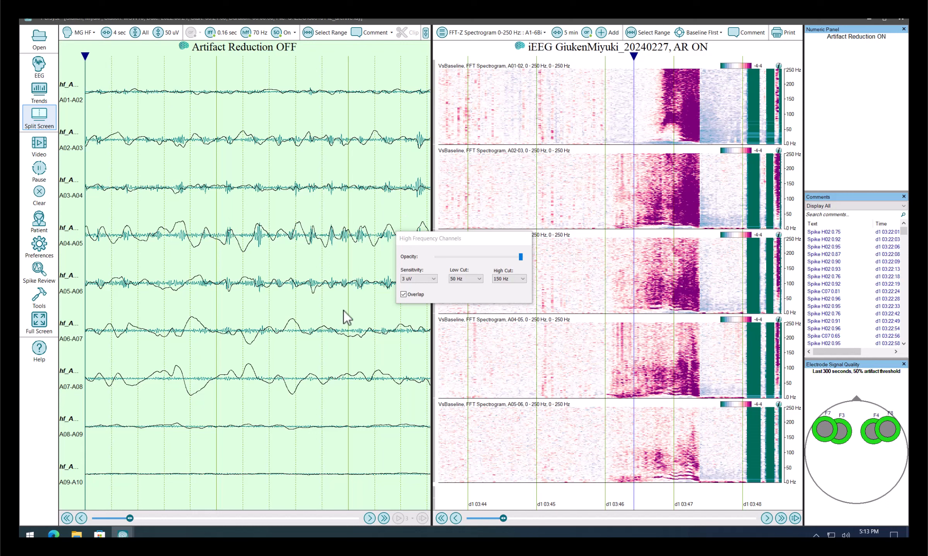
pyautogui.click(370, 518)
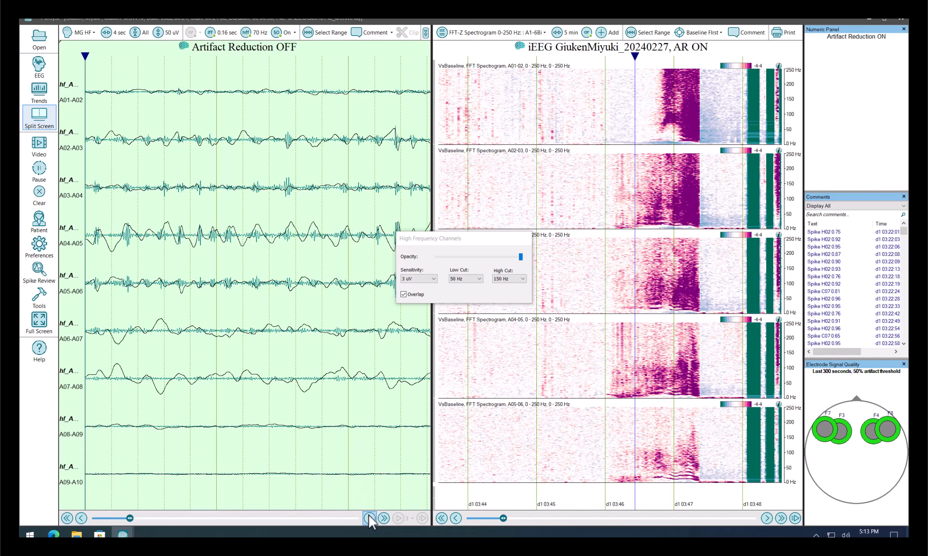
# Set the high-frequency channels' high cut to 300 Hz and compare low cuts of 70 Hz and 50 Hz, keeping 50 Hz
pyautogui.click(510, 280)
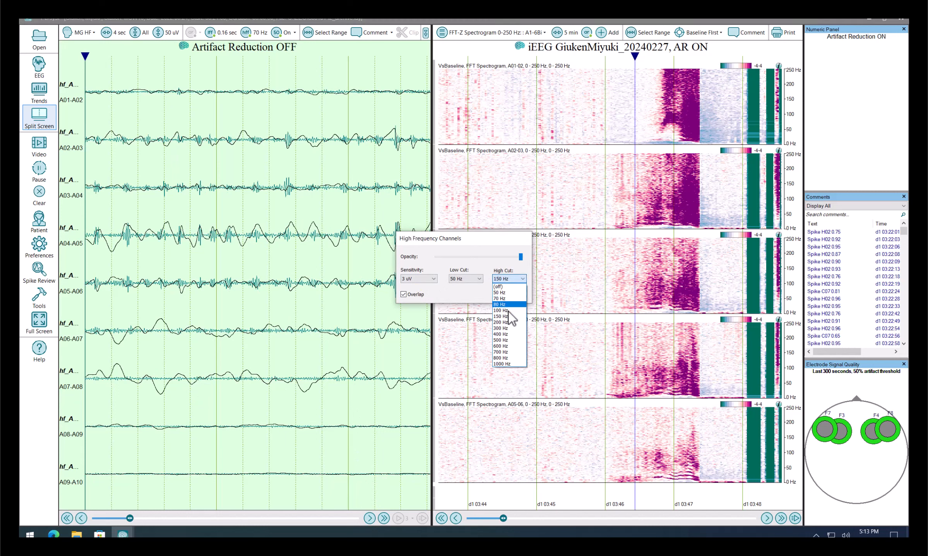
pyautogui.click(504, 328)
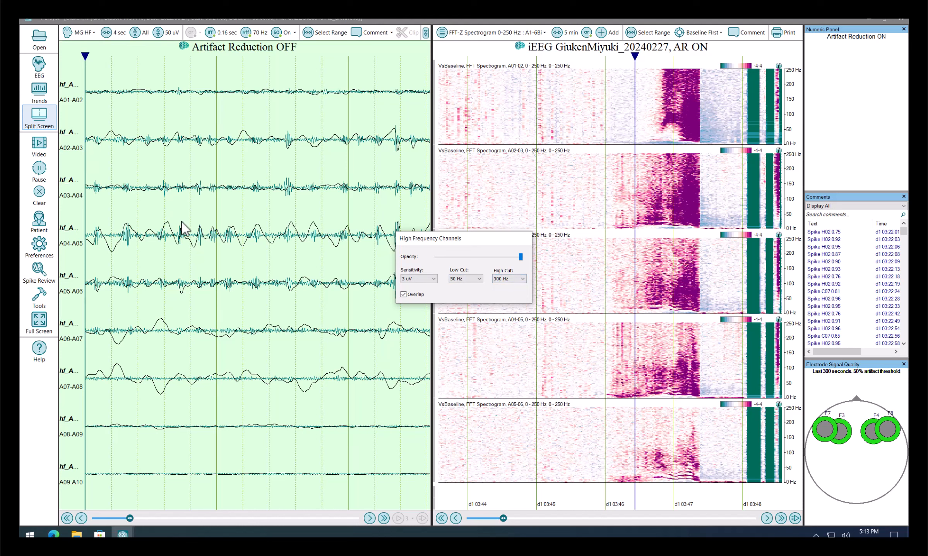
pyautogui.click(467, 279)
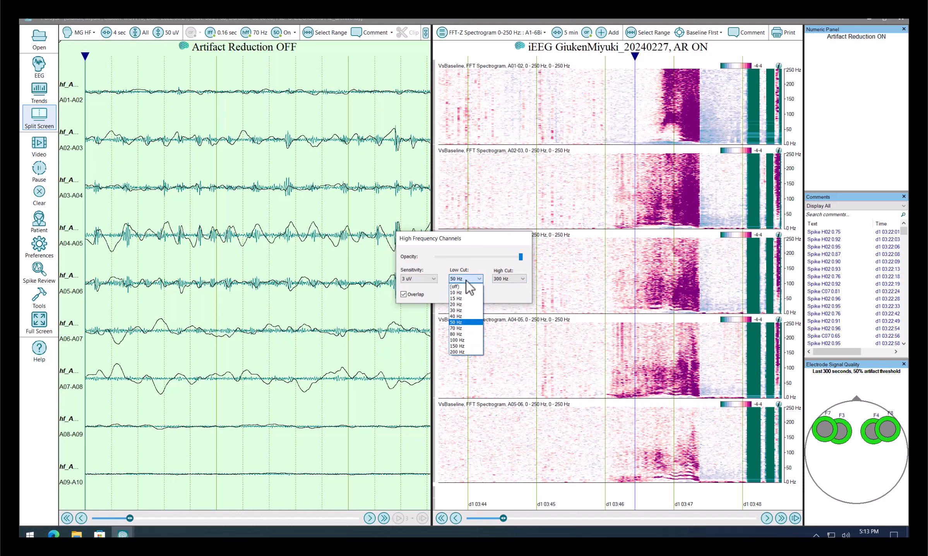
pyautogui.click(464, 328)
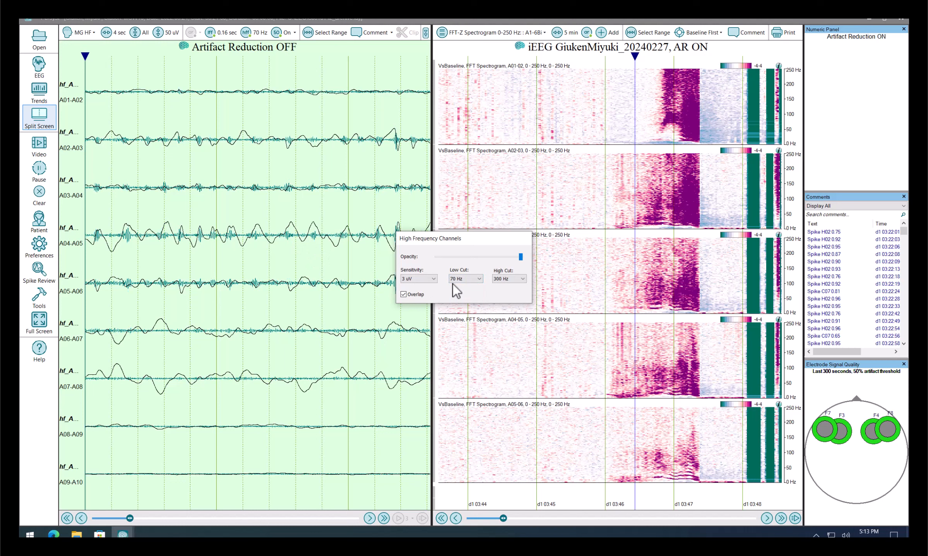
pyautogui.click(454, 281)
pyautogui.click(461, 323)
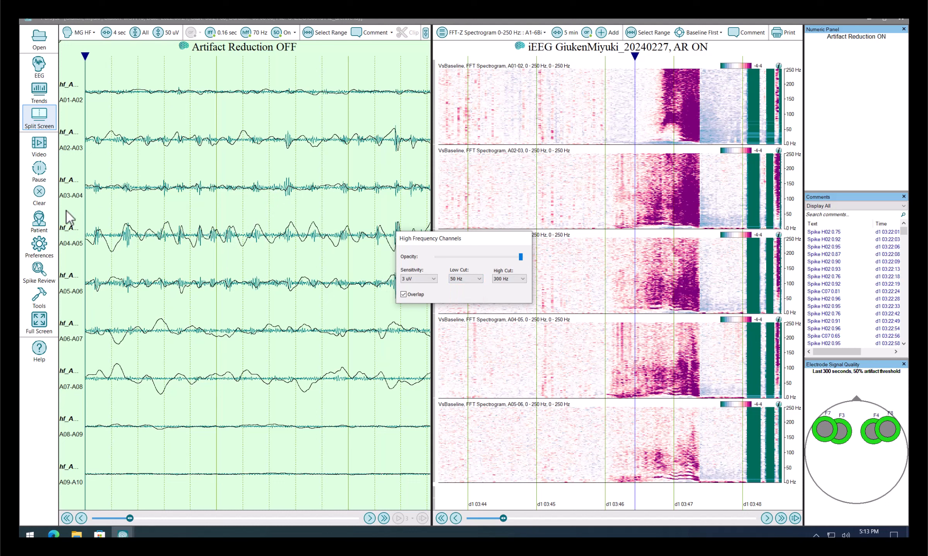
# Separate the high-frequency channels from the regular ones and measure a burst on the A03-A04 high-frequency trace with QuickStats
pyautogui.click(409, 294)
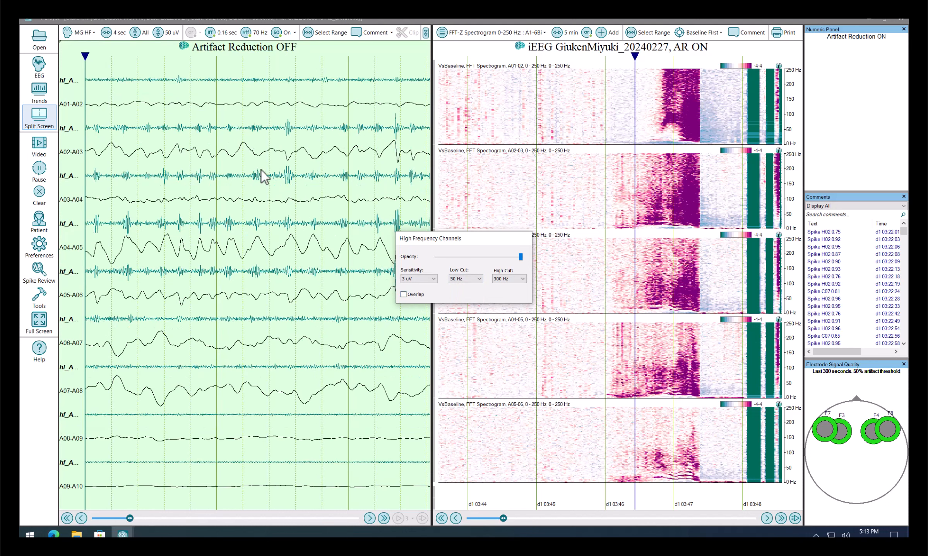
pyautogui.click(38, 302)
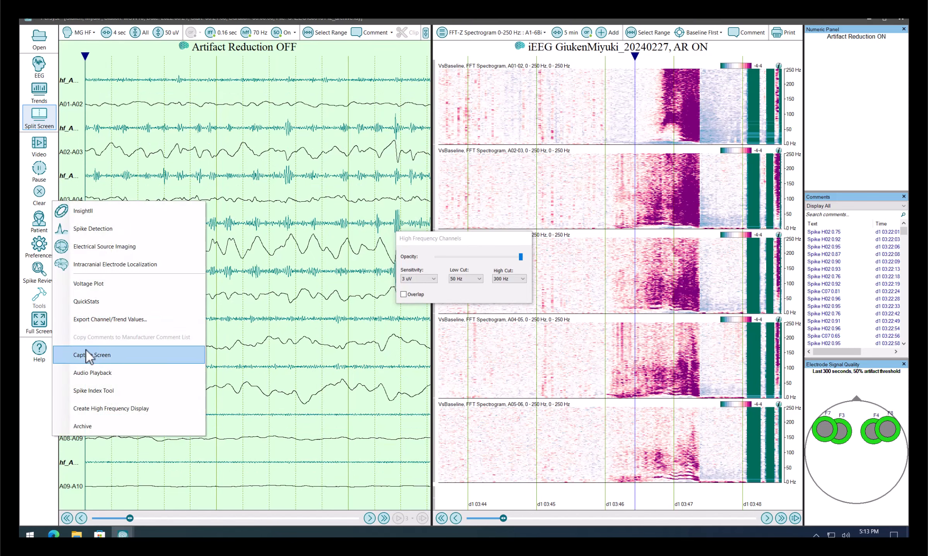
pyautogui.click(98, 304)
pyautogui.moveTo(276, 163); pyautogui.dragTo(296, 185)
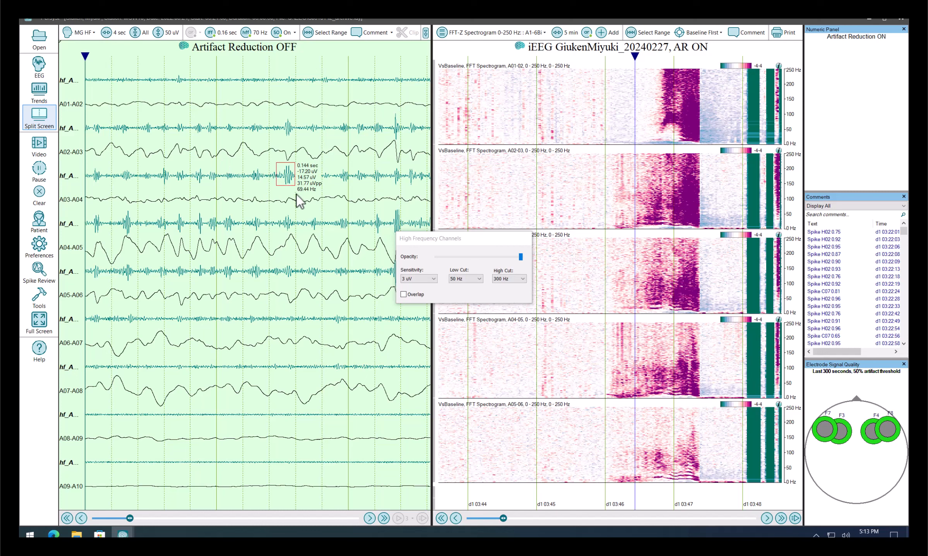
pyautogui.click(316, 207)
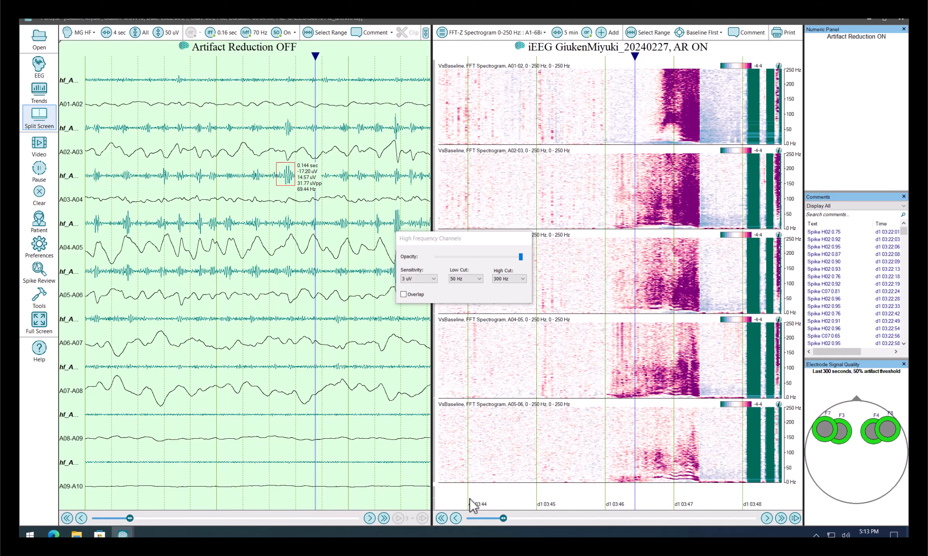
# Overlap the high-frequency channels at slightly reduced opacity and page the EEG forward to just before d1 03:47
pyautogui.click(405, 295)
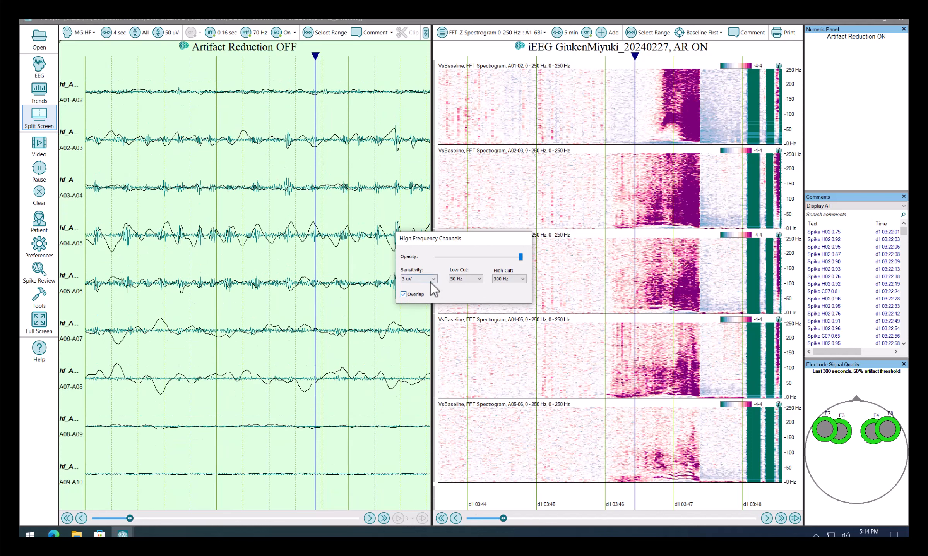
pyautogui.moveTo(516, 256)
pyautogui.mouseDown()
pyautogui.moveTo(429, 258)
pyautogui.moveTo(513, 254)
pyautogui.moveTo(451, 269)
pyautogui.moveTo(512, 267)
pyautogui.mouseUp()
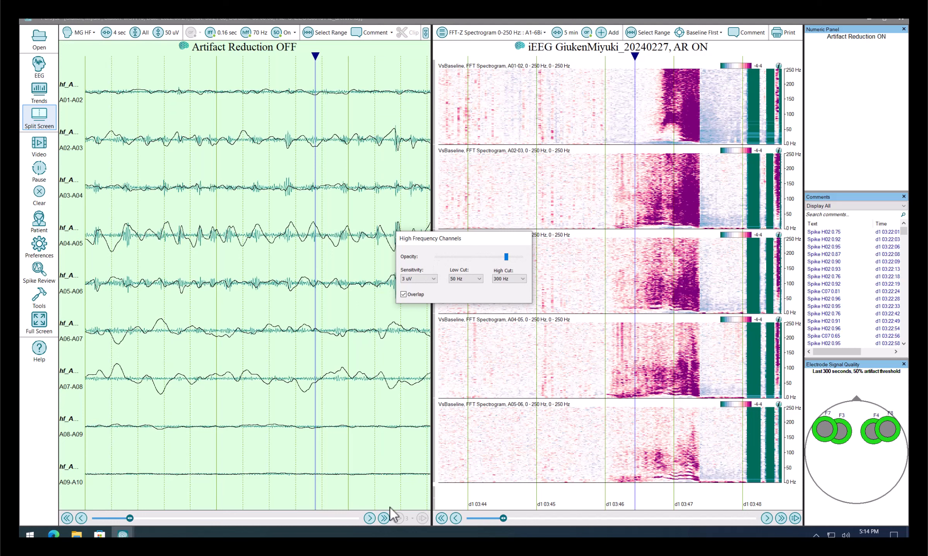
pyautogui.click(384, 518)
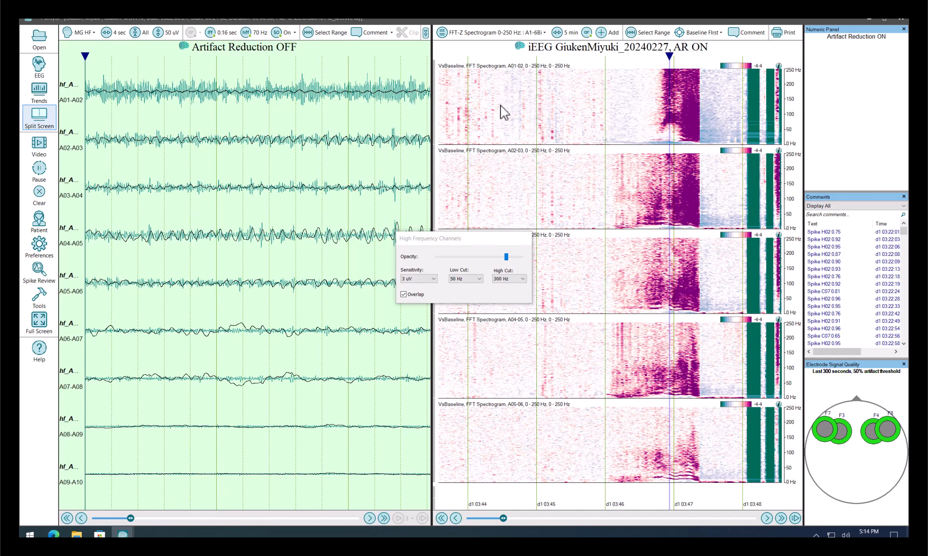
# Show the FFT Spectrogram 0-250 Hz: All Channels panel and display the EEG in the implant's bipolar (bi) montage
pyautogui.click(510, 34)
pyautogui.moveTo(503, 48)
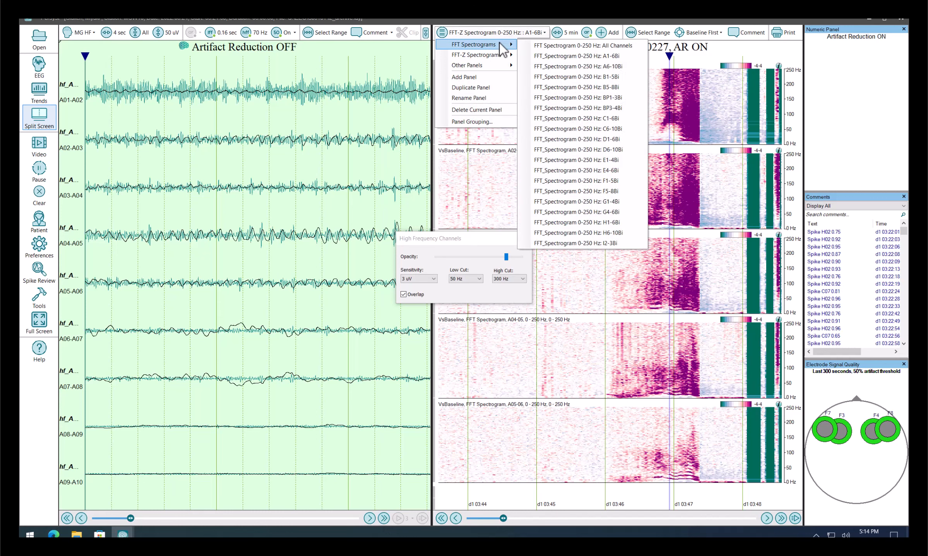
pyautogui.click(542, 46)
pyautogui.click(85, 33)
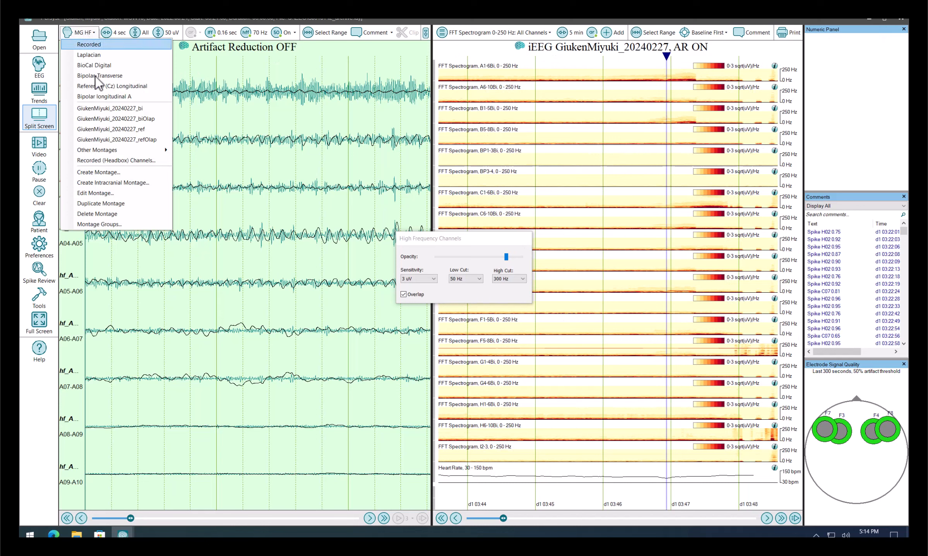
pyautogui.click(91, 109)
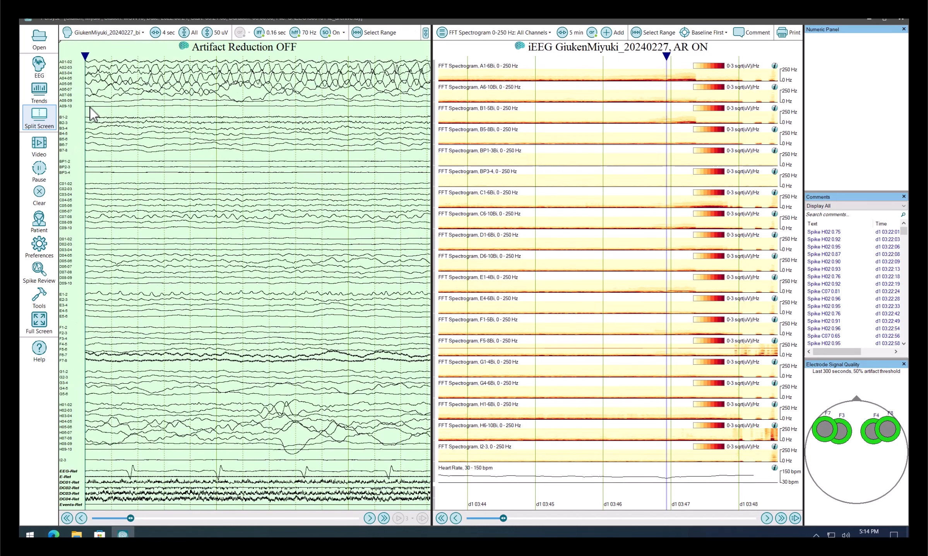
# Show the FFT-Z Spectrogram 0-250 Hz: All Channels panel and place the cursor at the A1-6Bi activity's onset, just after d1 03:46
pyautogui.click(482, 30)
pyautogui.moveTo(476, 58)
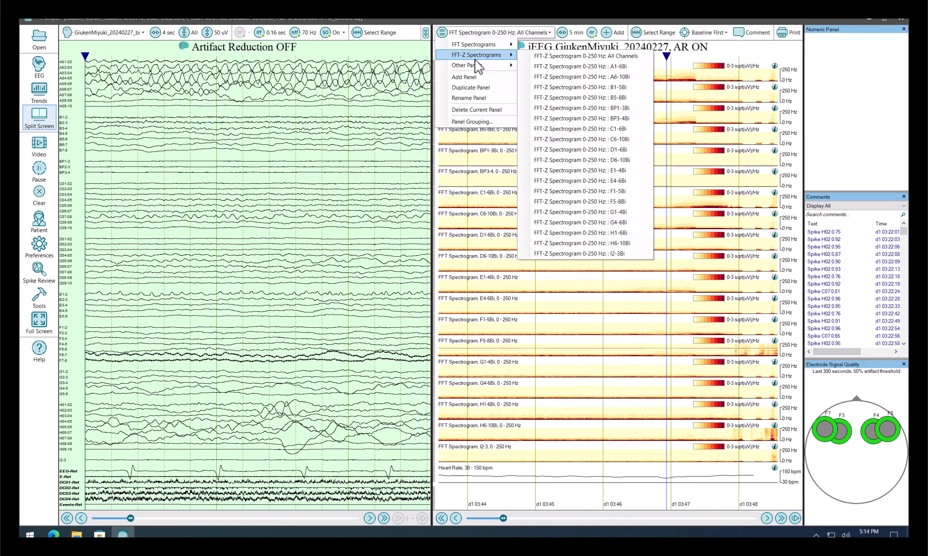
pyautogui.click(542, 56)
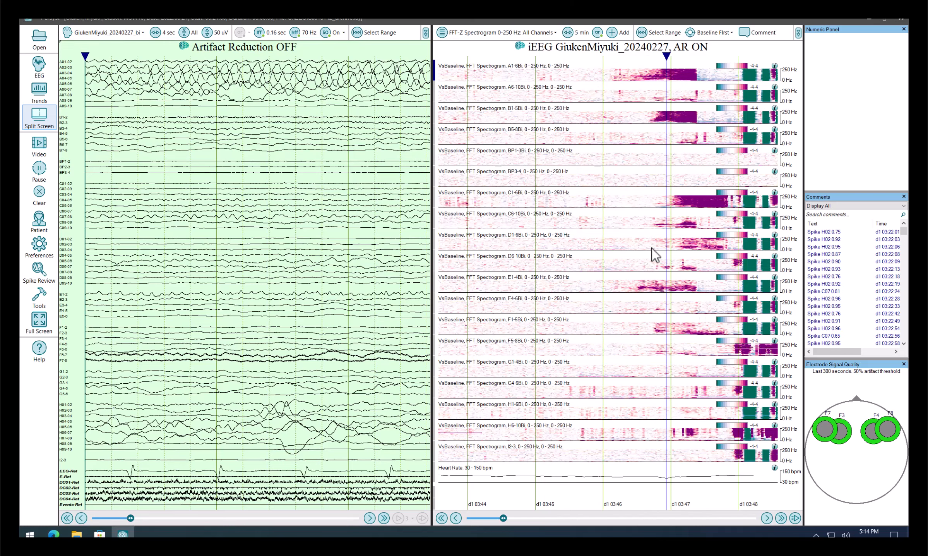
pyautogui.click(615, 85)
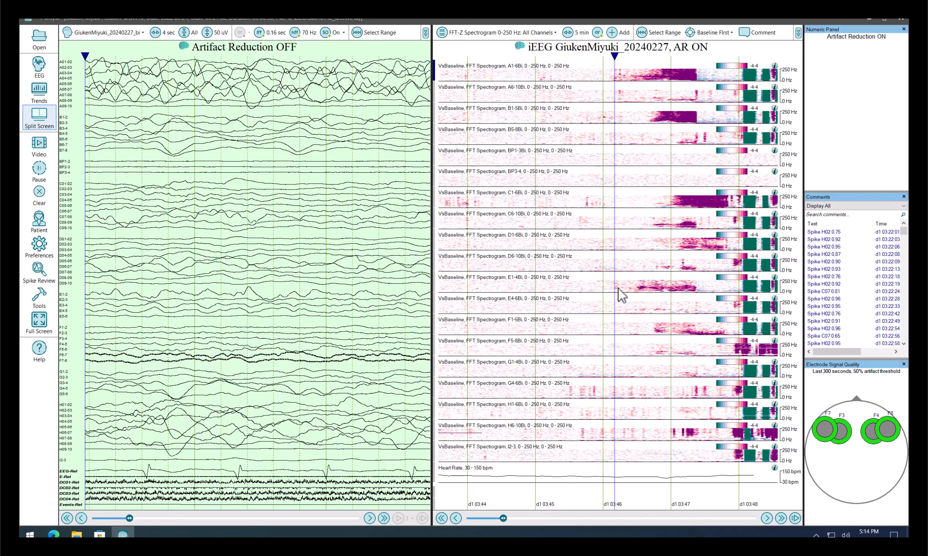
pyautogui.click(514, 278)
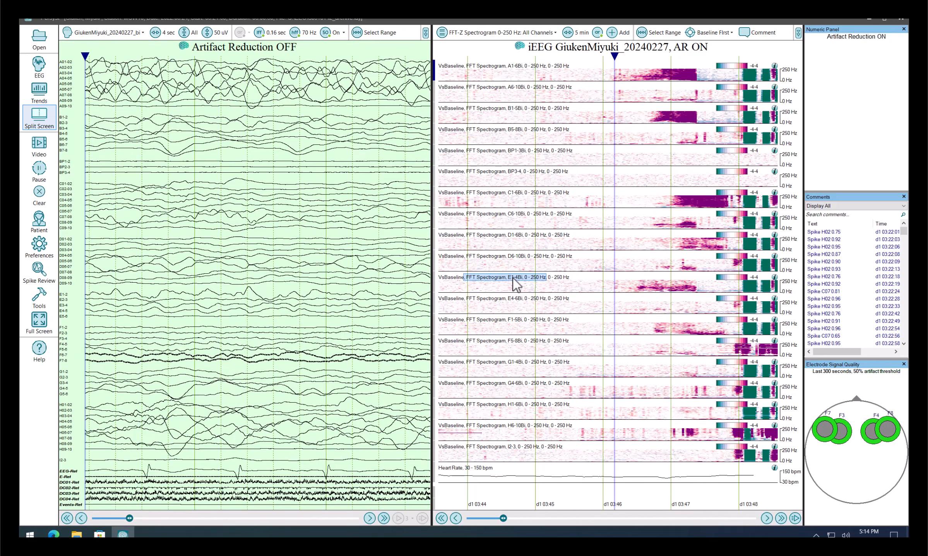
# Place the cursor at the E1-4Bi activity's onset near d1 03:46 and show the FFT-Z Spectrogram 0-250 Hz: E1-4Bi panel
pyautogui.click(607, 290)
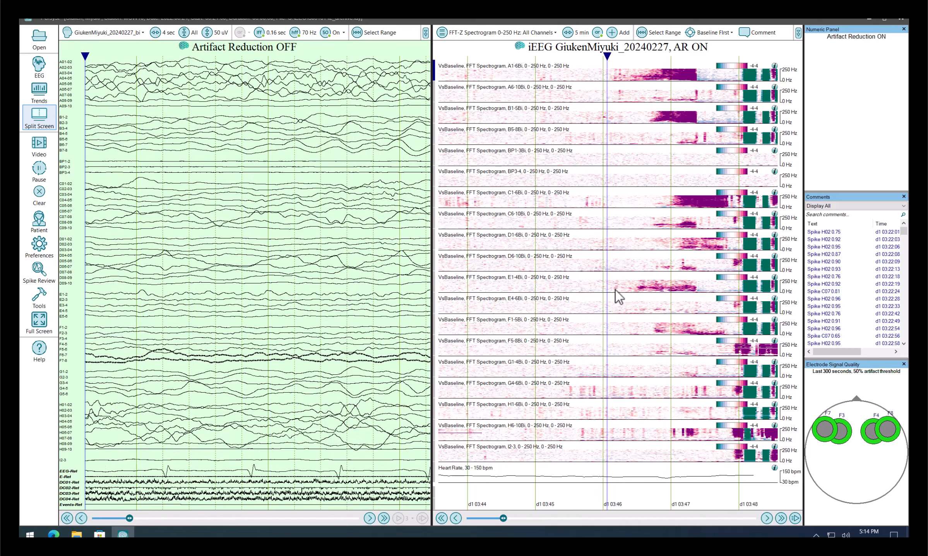
pyautogui.click(615, 290)
pyautogui.click(611, 289)
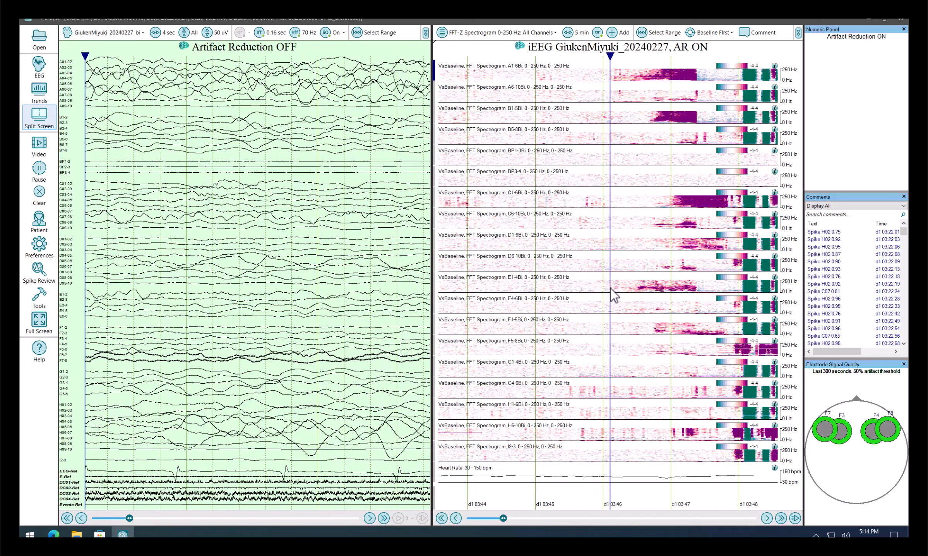
pyautogui.click(520, 34)
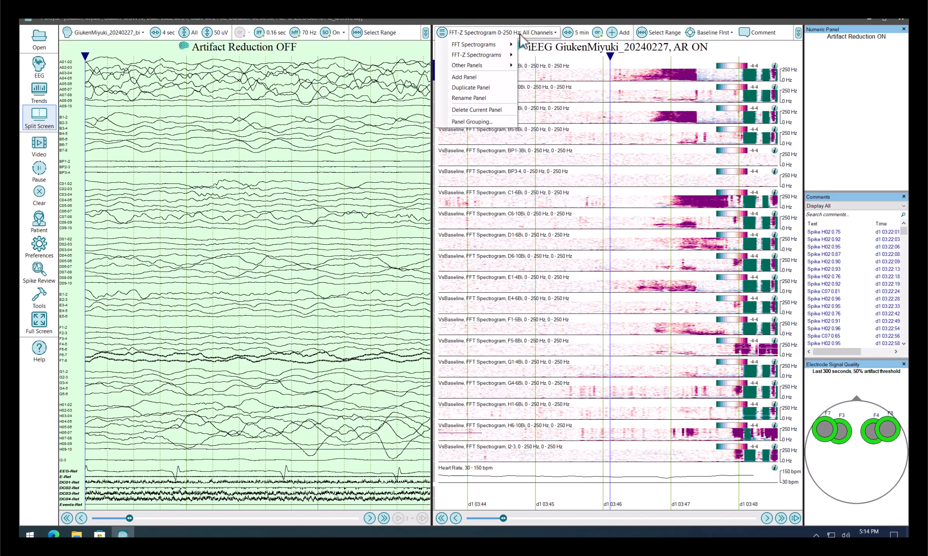
pyautogui.moveTo(507, 56)
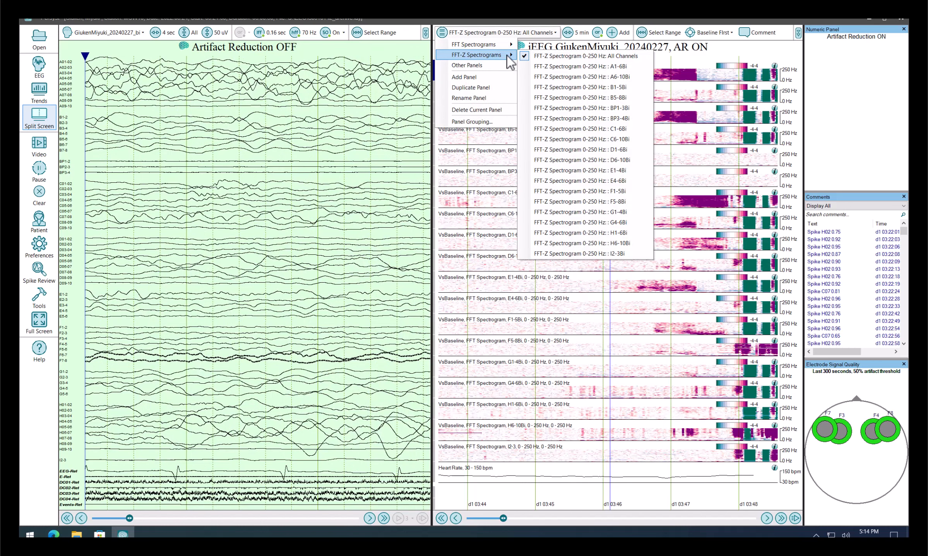
pyautogui.click(591, 170)
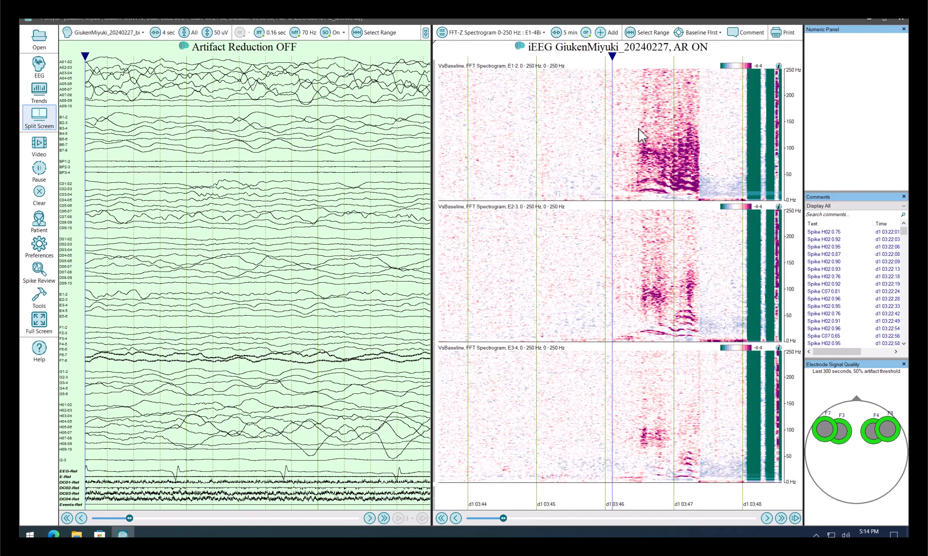
# Check the EEG at the strong E1-2 spectrogram activity between d1 03:46 and 03:47, and return to its faint onset near d1 03:46
pyautogui.click(622, 146)
pyautogui.click(638, 148)
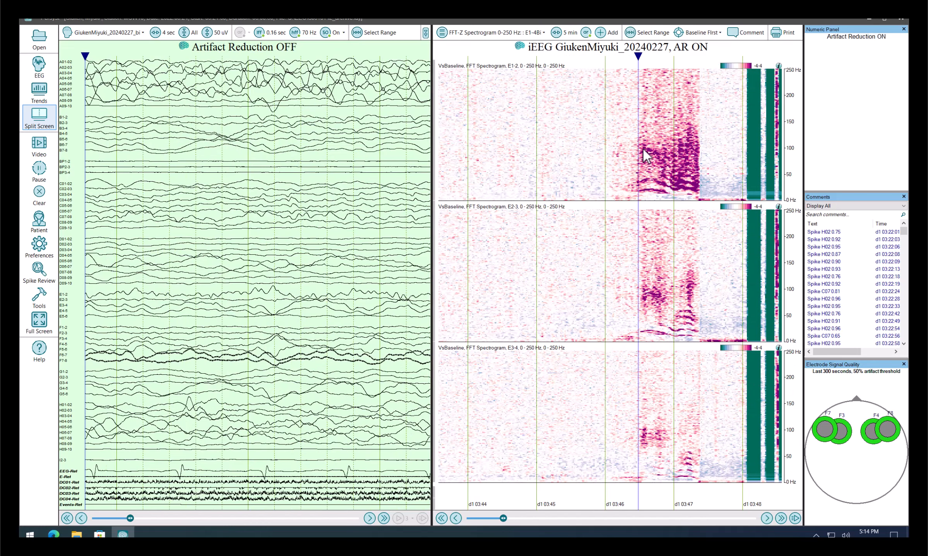
pyautogui.click(643, 147)
pyautogui.click(611, 155)
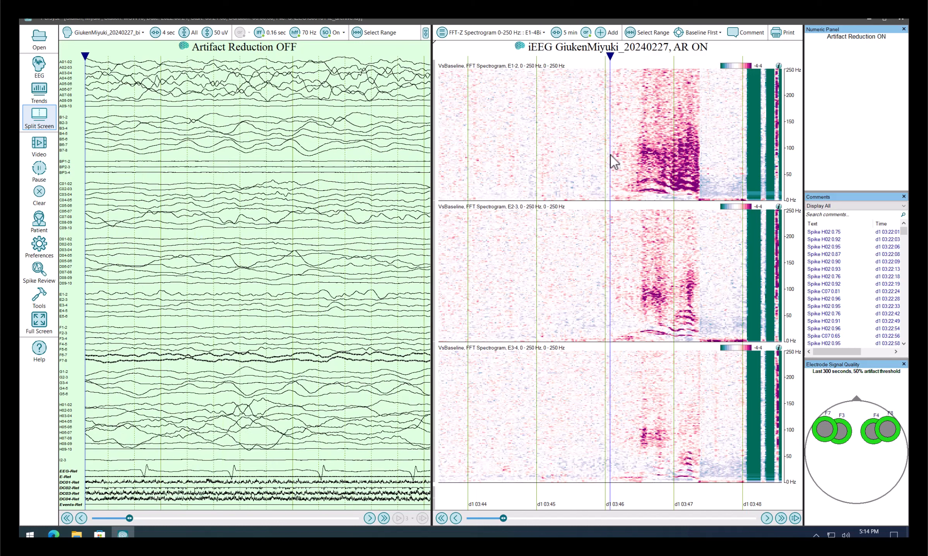
# Limit the EEG display to the channels of hardware group E
pyautogui.rightClick(66, 90)
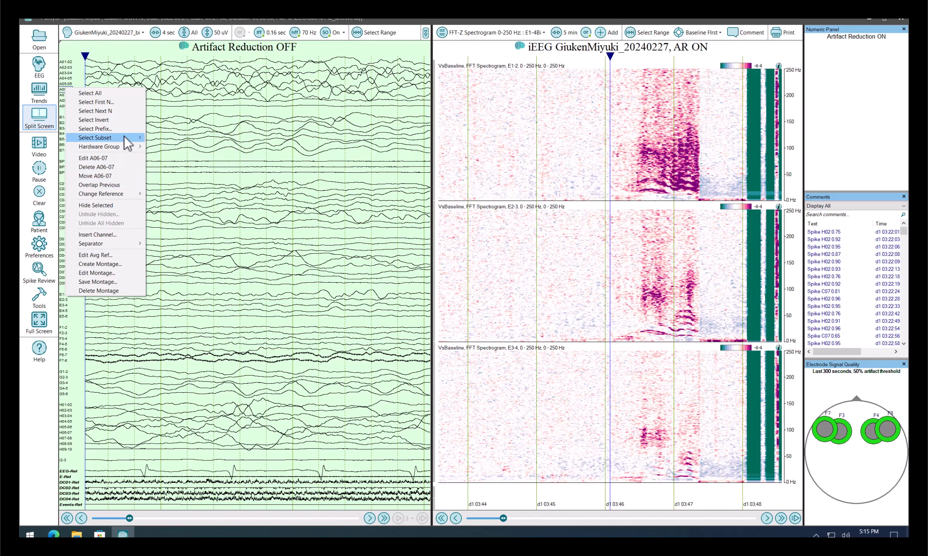
pyautogui.moveTo(124, 147)
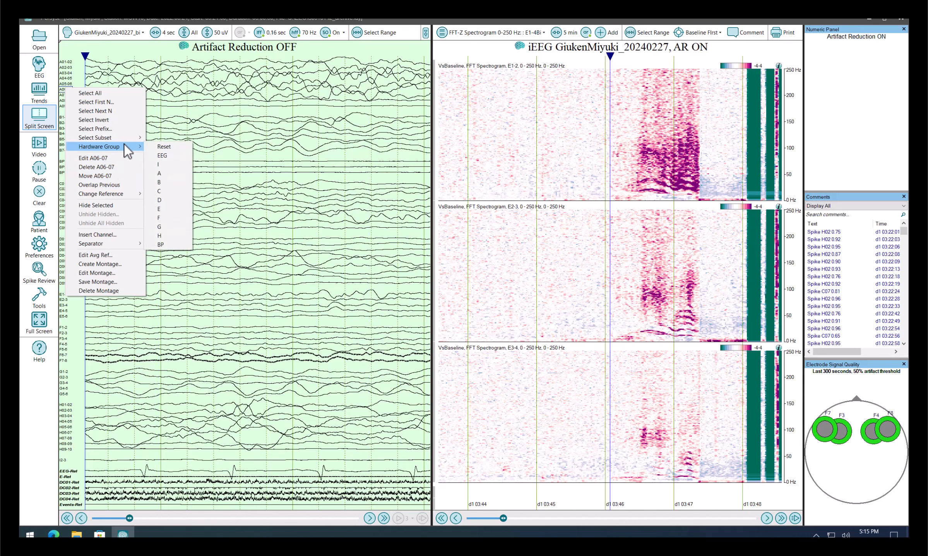
pyautogui.click(162, 208)
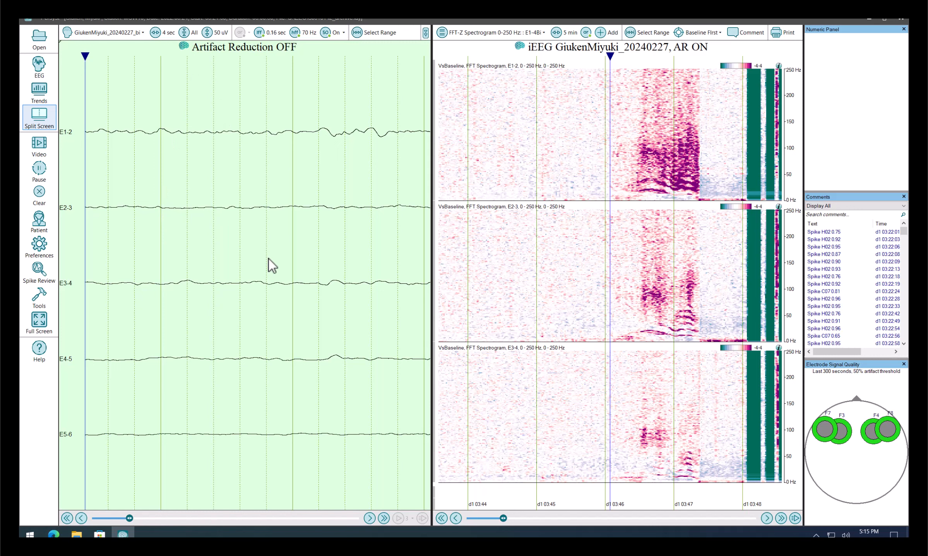
# Page the group E EEG forward to before d1 03:47, and return the cursor to the E1-2 activity's onset just after d1 03:46
pyautogui.click(384, 518)
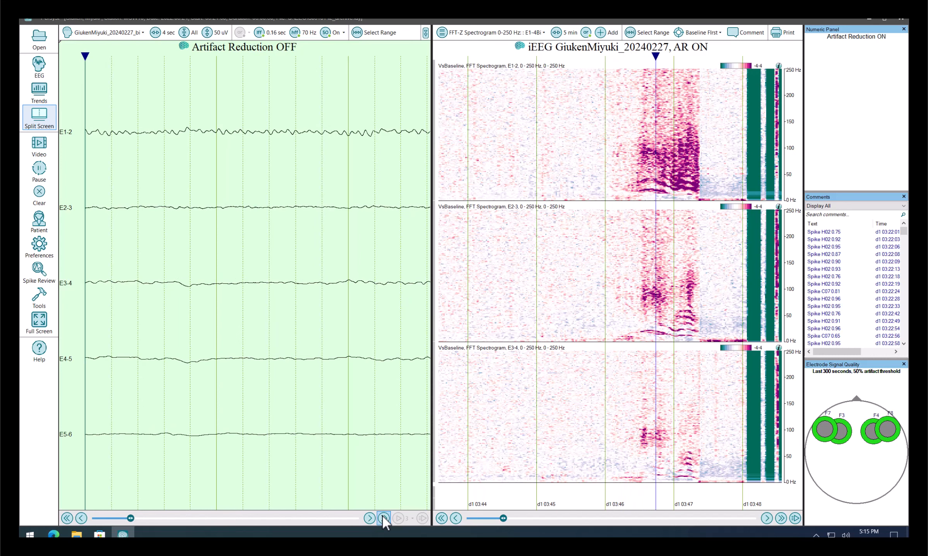
pyautogui.click(384, 518)
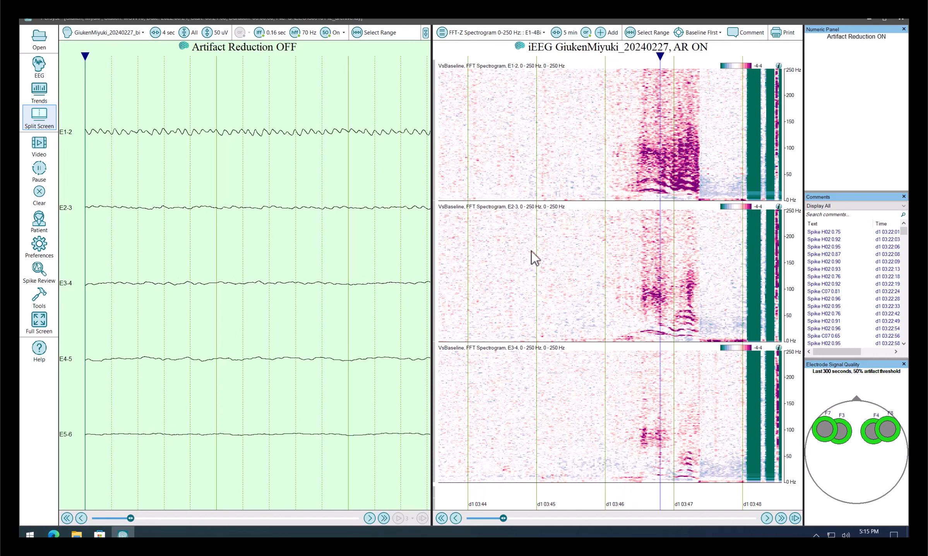
pyautogui.click(612, 153)
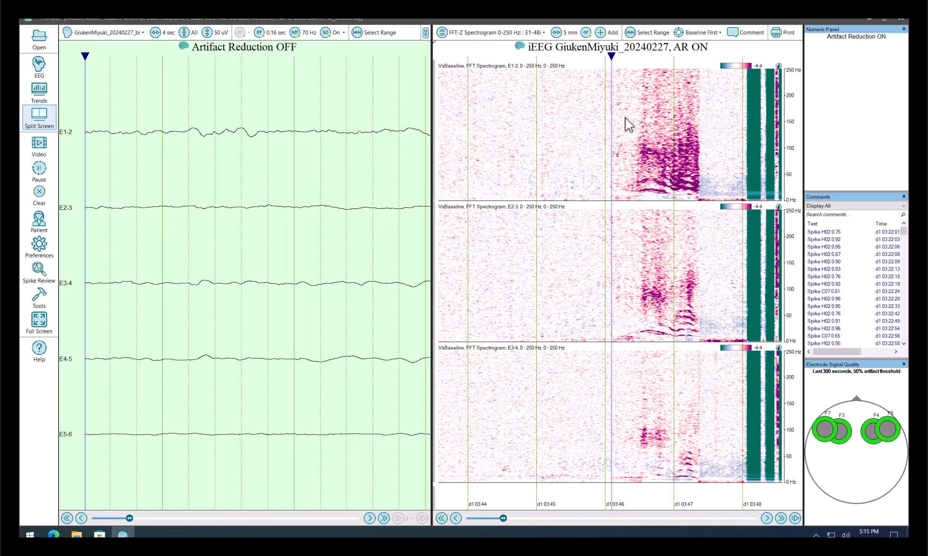
pyautogui.click(616, 143)
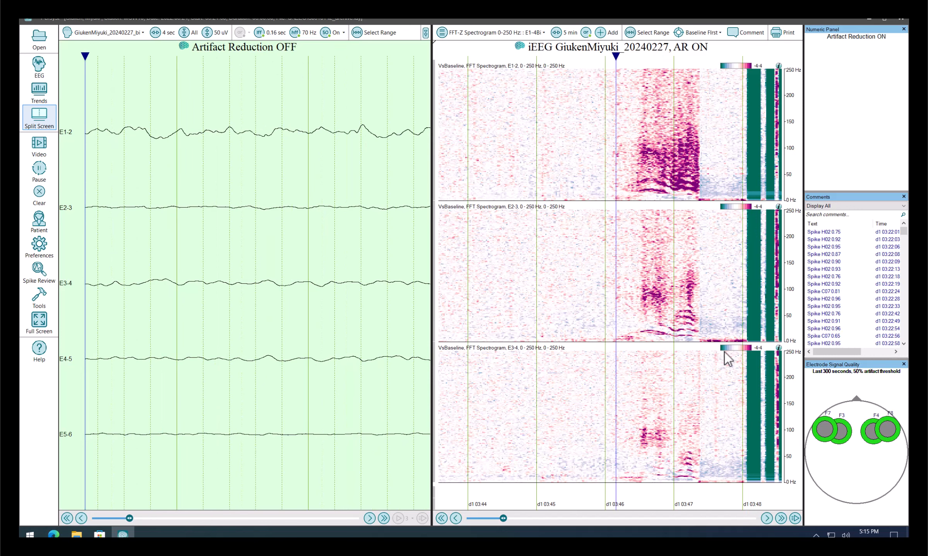
# Collapse the Electrode Signal Quality, Comments and Numeric Panel side panes to widen the EEG and trend views
pyautogui.click(903, 364)
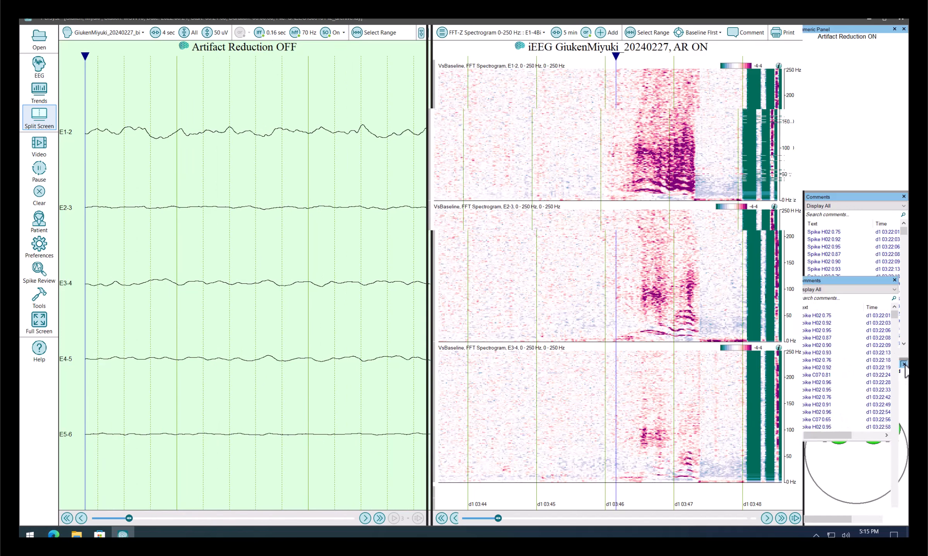
pyautogui.click(903, 276)
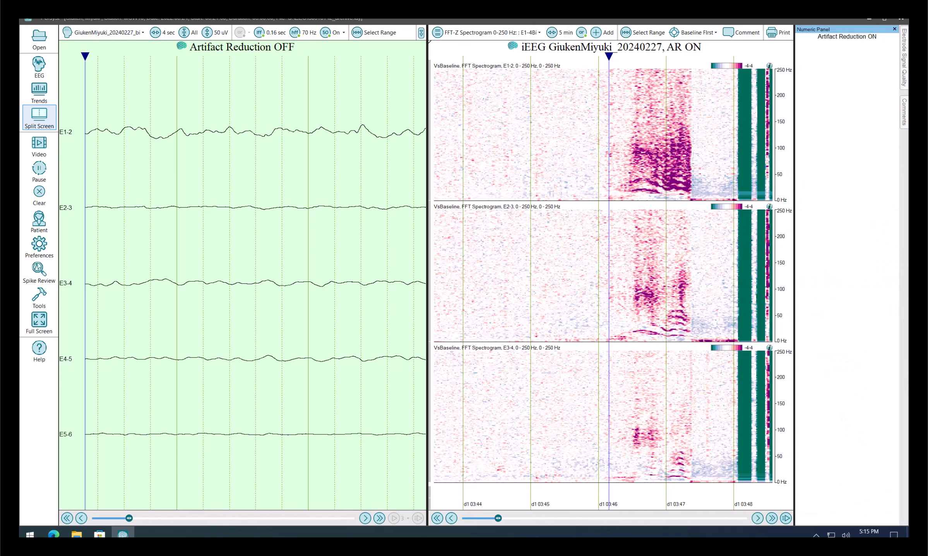
pyautogui.click(895, 29)
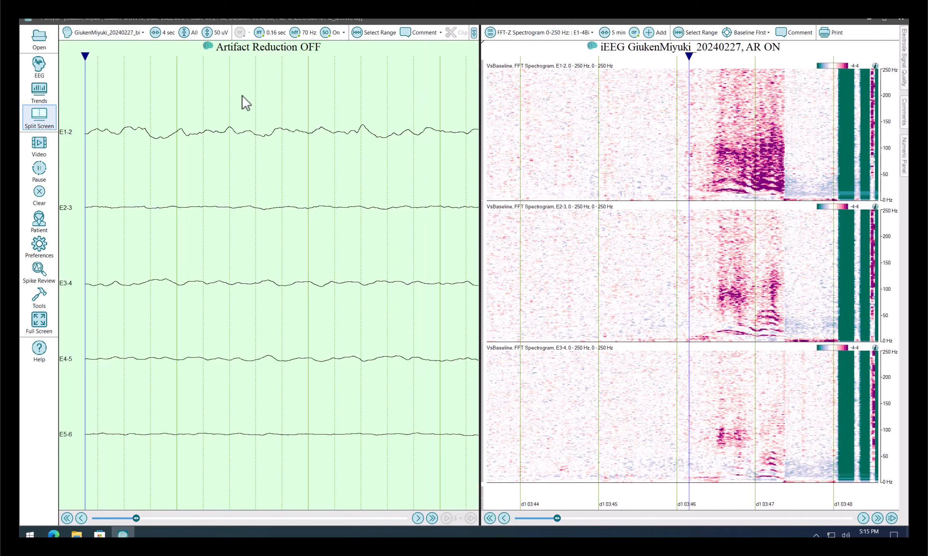
# Set the EEG sensitivity to 30 uV and place the EEG cursor near the middle of the displayed page
pyautogui.click(208, 33)
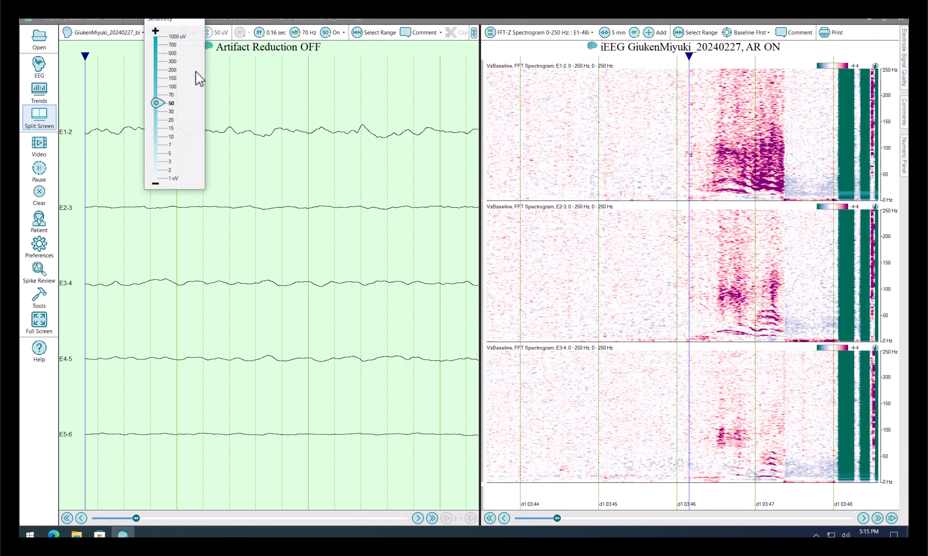
pyautogui.click(157, 112)
pyautogui.click(276, 127)
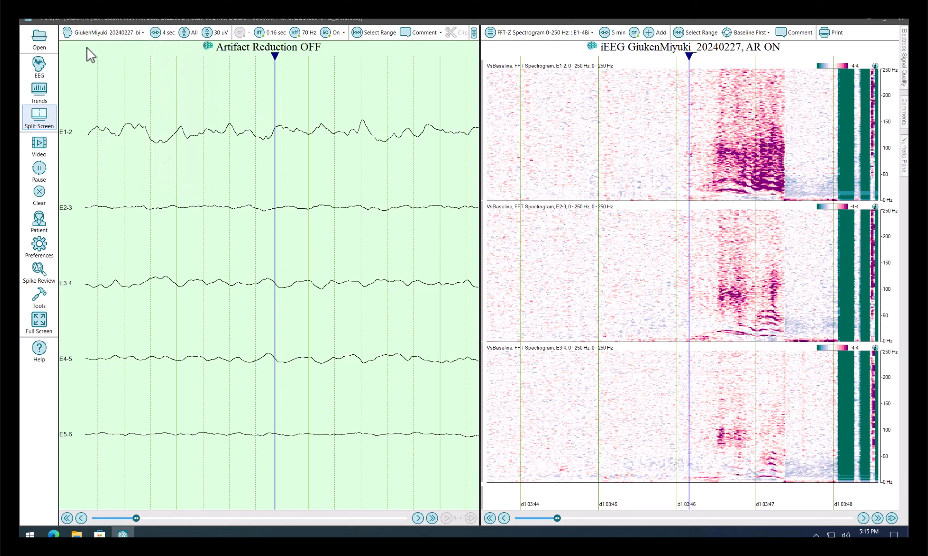
# Create a High Frequency Display montage named MG HF from the group E channels, updating the existing montage of that name
pyautogui.click(40, 299)
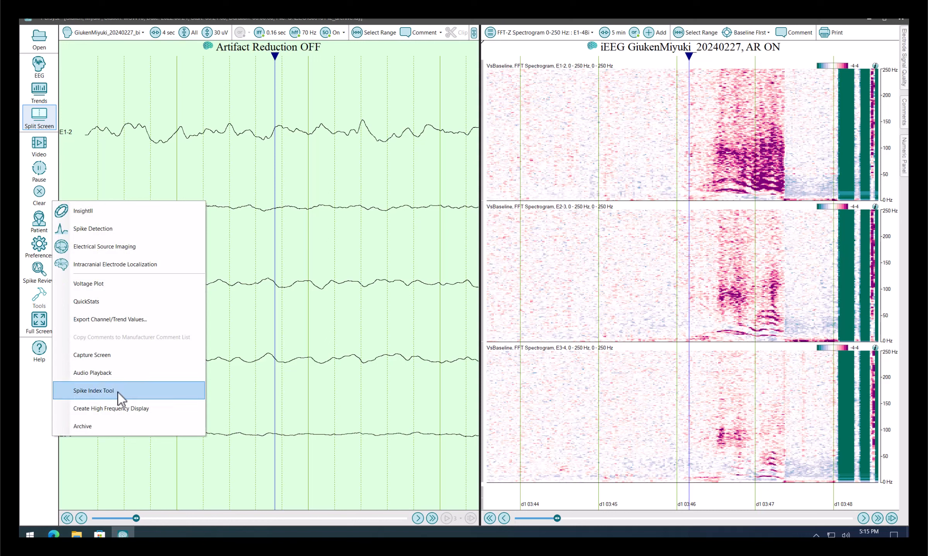
pyautogui.click(123, 408)
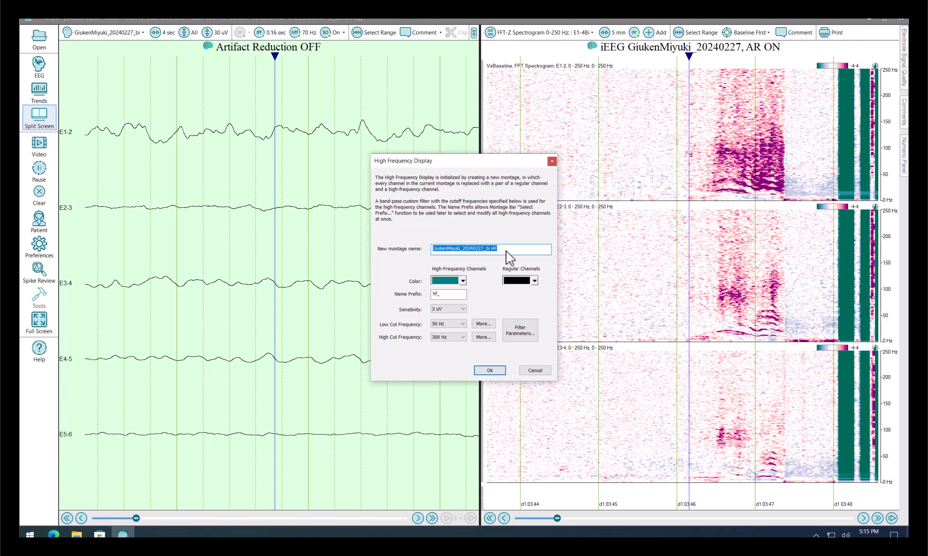
pyautogui.write('MG HF')
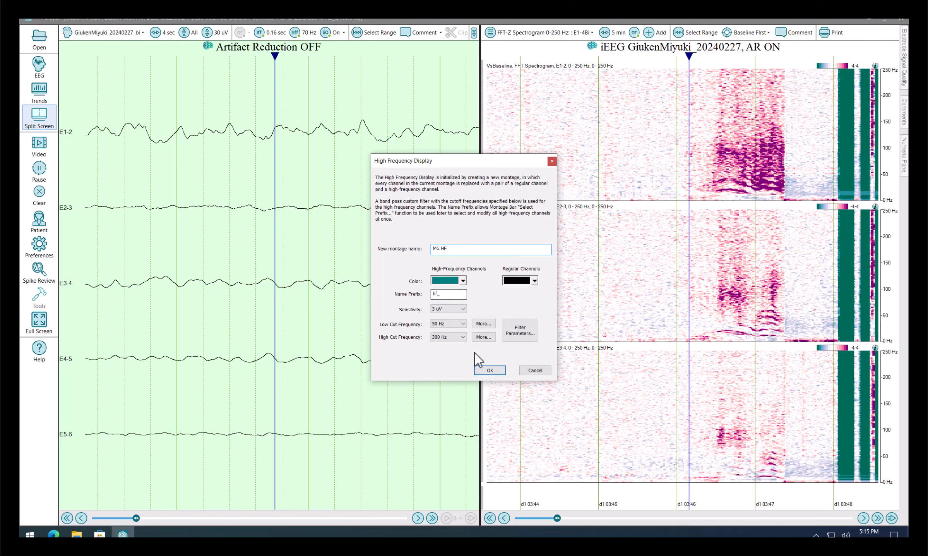
pyautogui.click(489, 371)
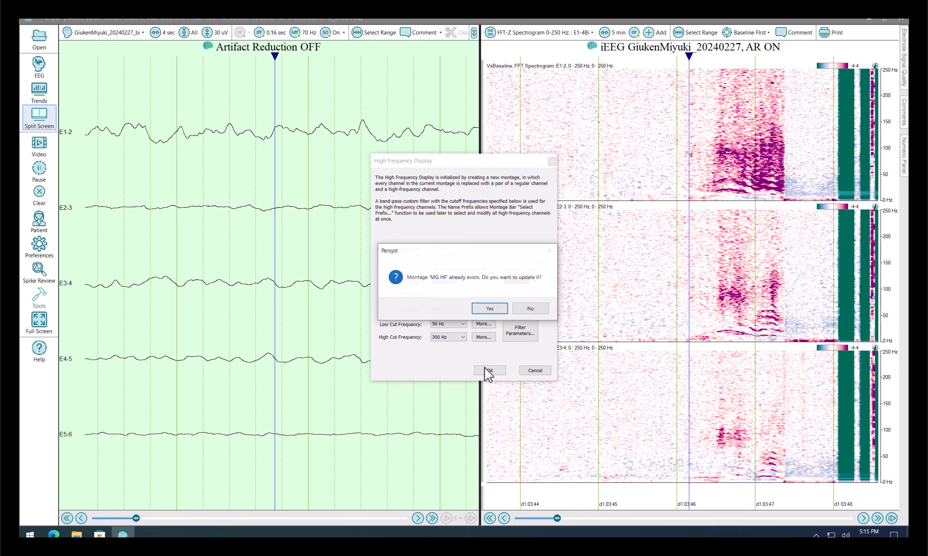
pyautogui.click(484, 309)
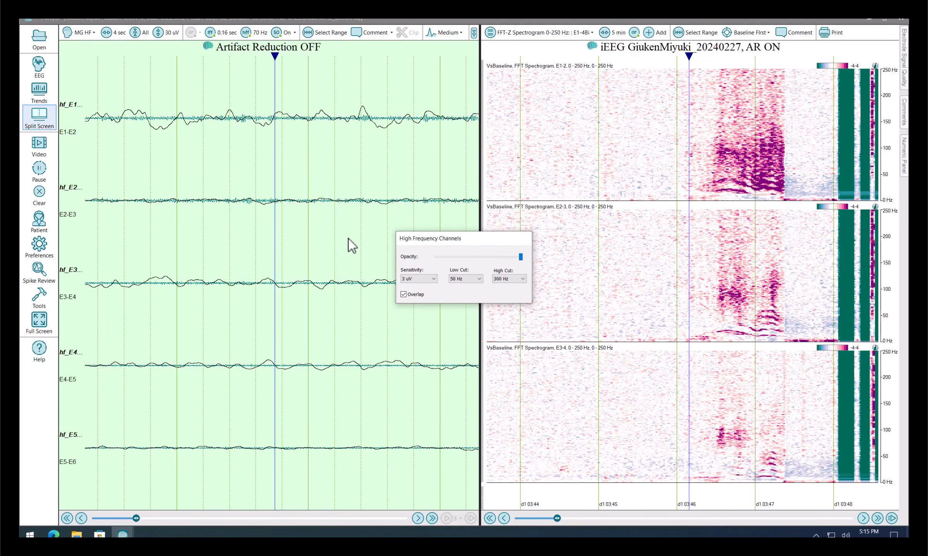
# Separate the high-frequency channels from the regular ones and page the EEG forward to just after d1 03:47
pyautogui.click(404, 294)
pyautogui.click(404, 295)
pyautogui.click(403, 294)
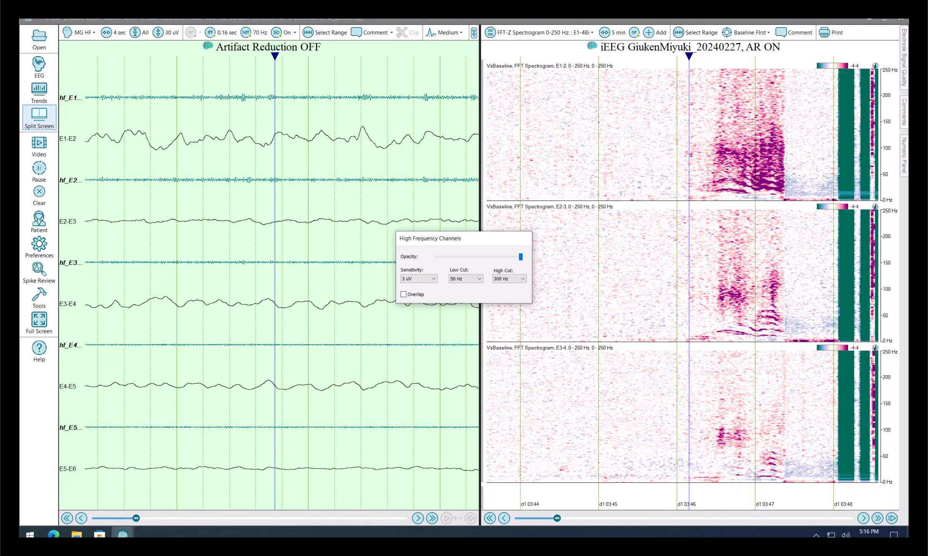
pyautogui.click(432, 517)
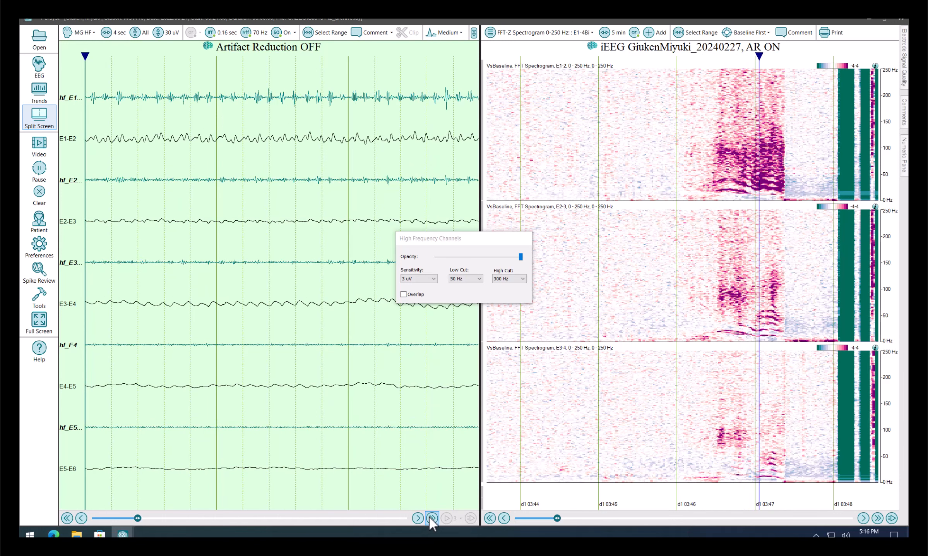
pyautogui.click(430, 516)
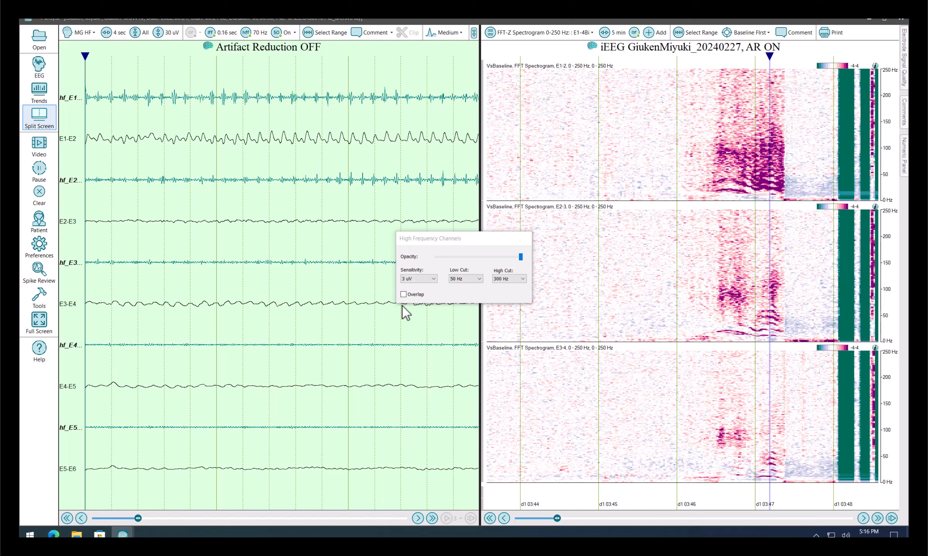
# Overlap the high-frequency channels with the regular ones and set the EEG time scale to 2 sec per page
pyautogui.click(411, 295)
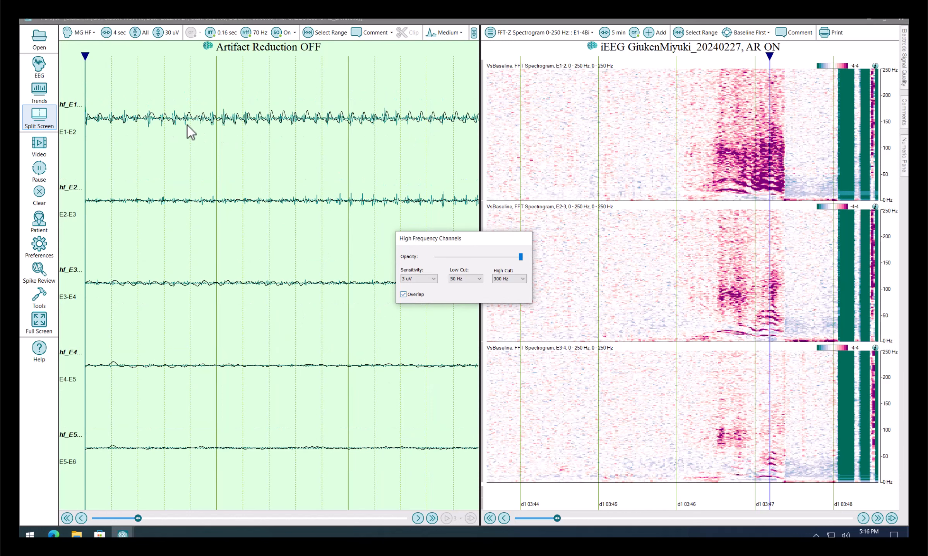
pyautogui.click(110, 34)
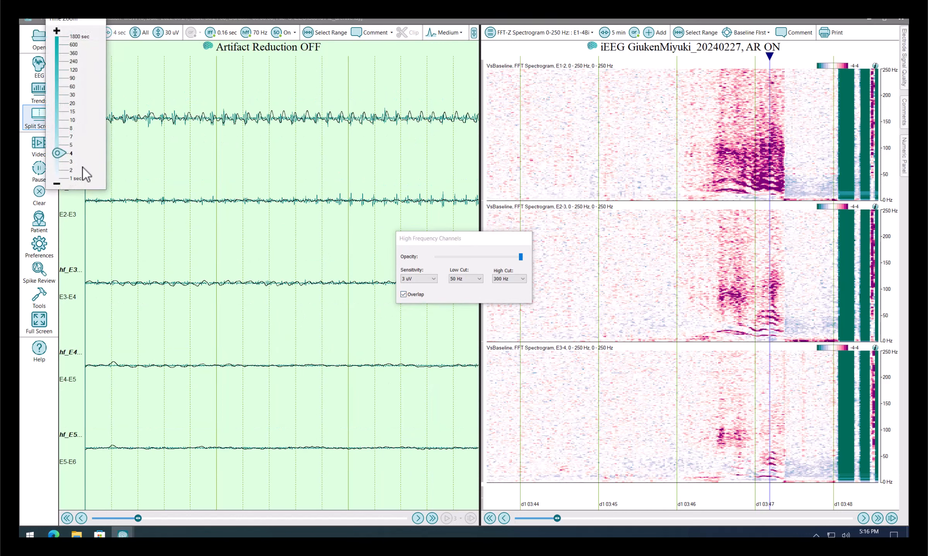
pyautogui.click(69, 170)
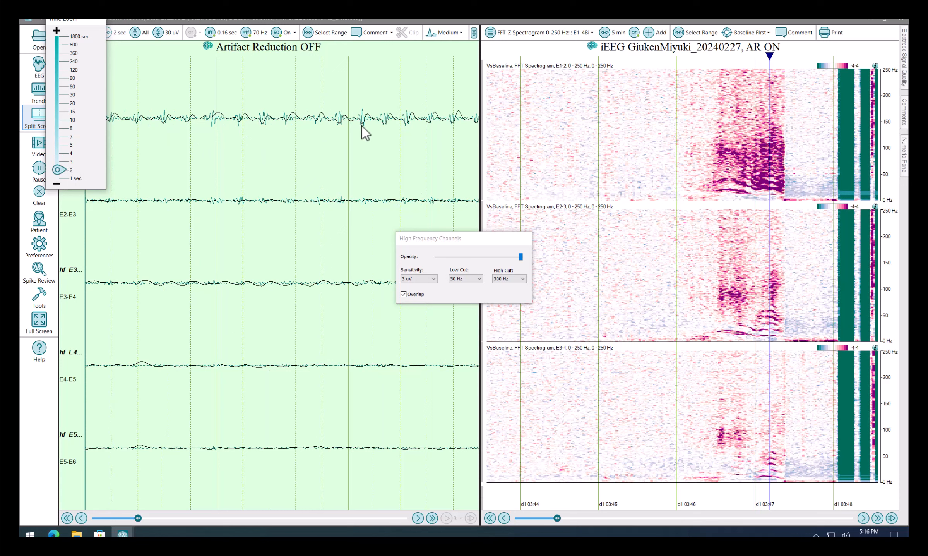
pyautogui.click(274, 118)
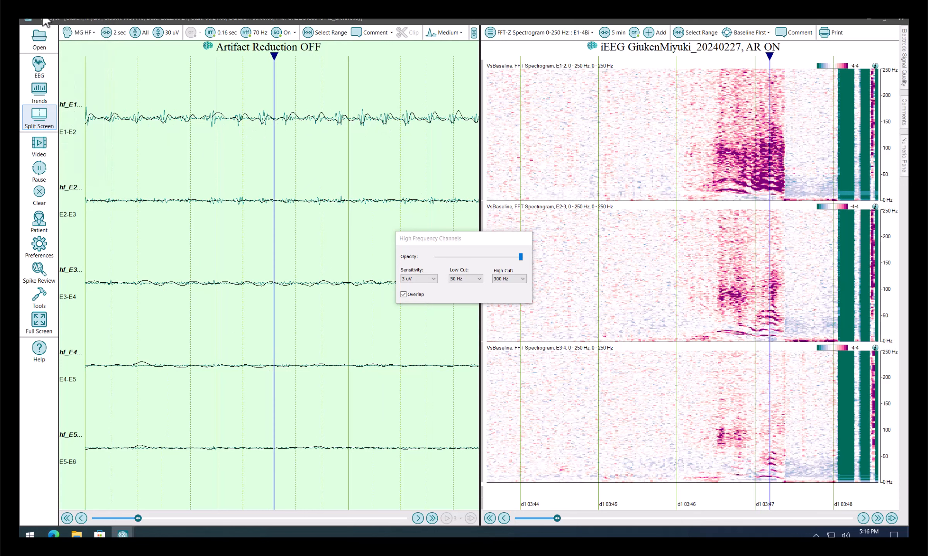
# Switch the EEG to the patient's bipolar montage ending in _bi and set the time scale to 8 sec per page
pyautogui.click(82, 33)
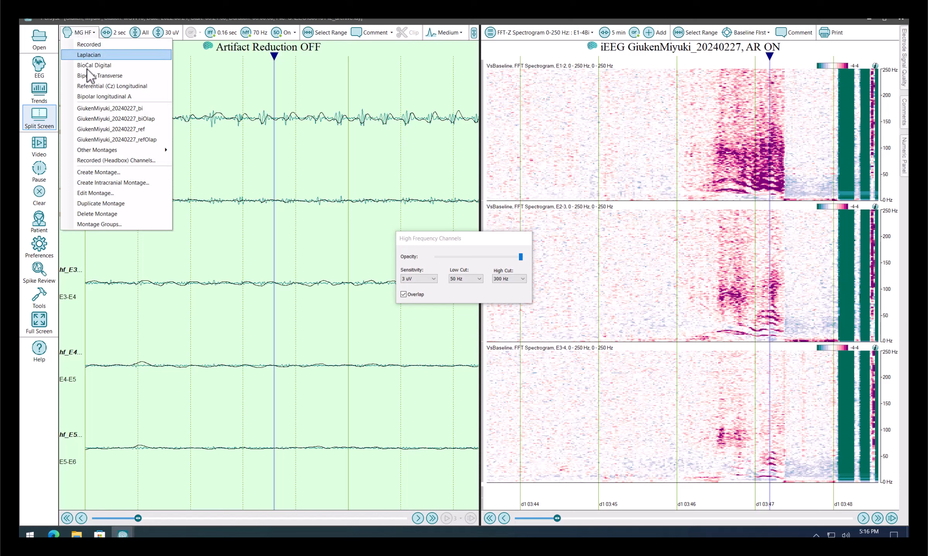
pyautogui.click(116, 108)
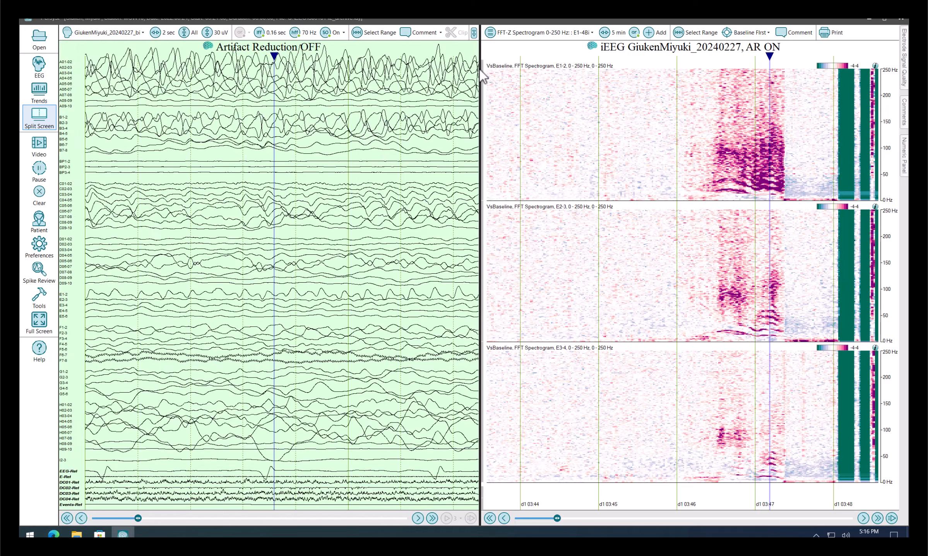
pyautogui.click(547, 35)
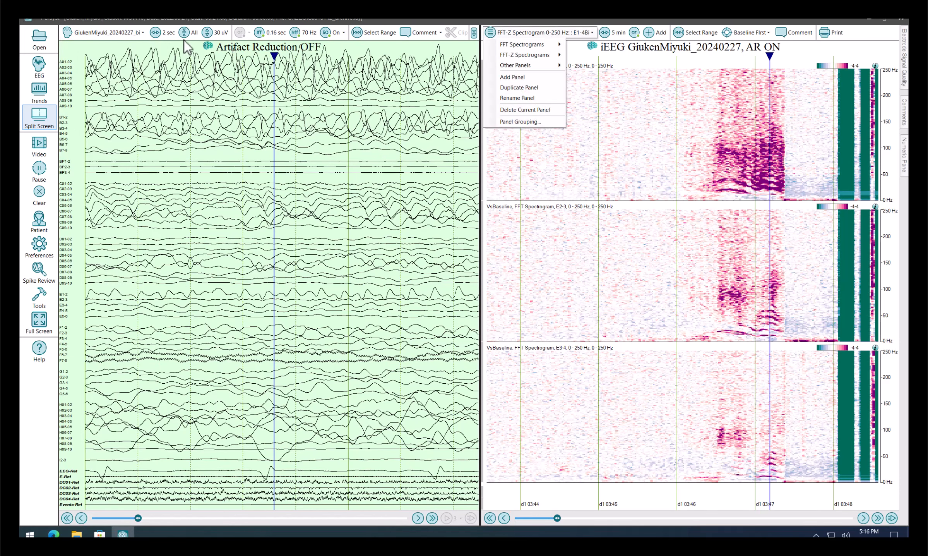
pyautogui.click(158, 35)
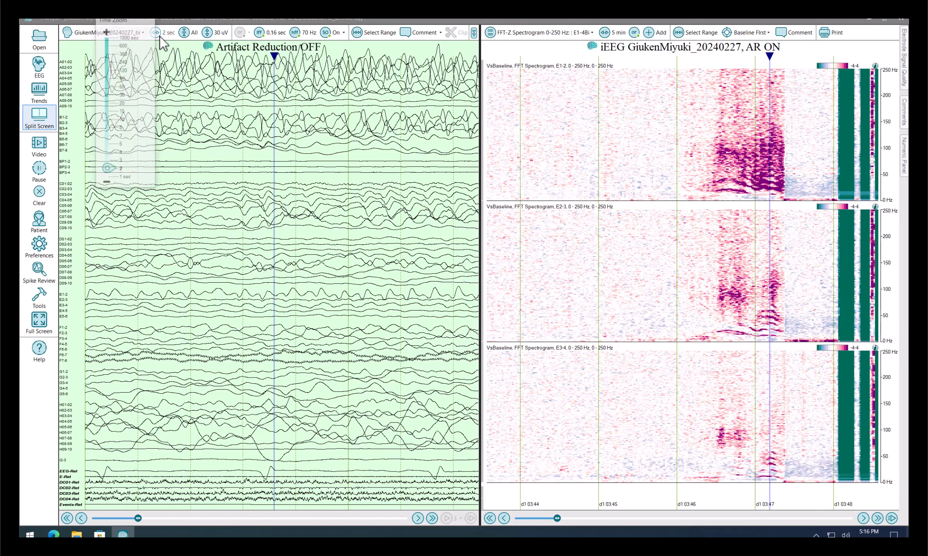
pyautogui.click(114, 128)
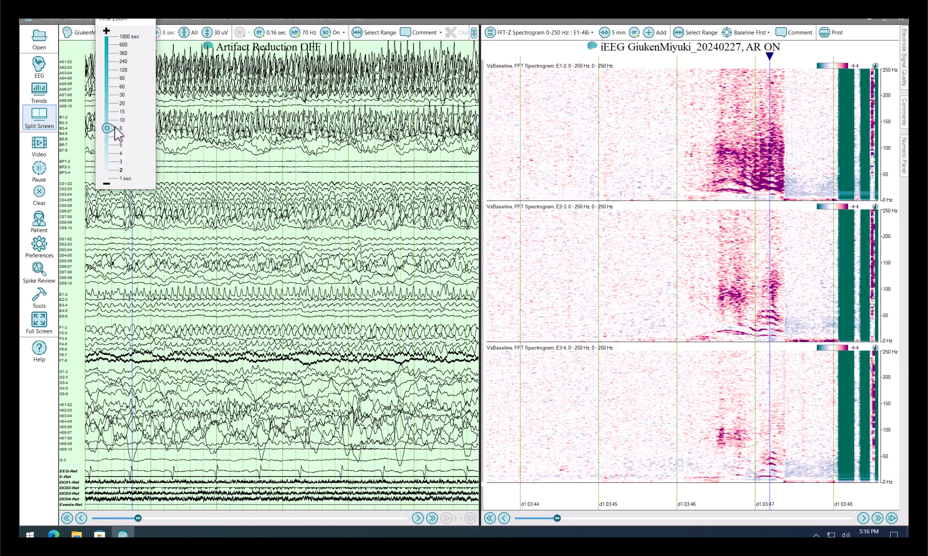
# Set the EEG sensitivity to 100 uV and place the EEG cursor near the middle of the displayed page
pyautogui.click(212, 32)
pyautogui.click(167, 87)
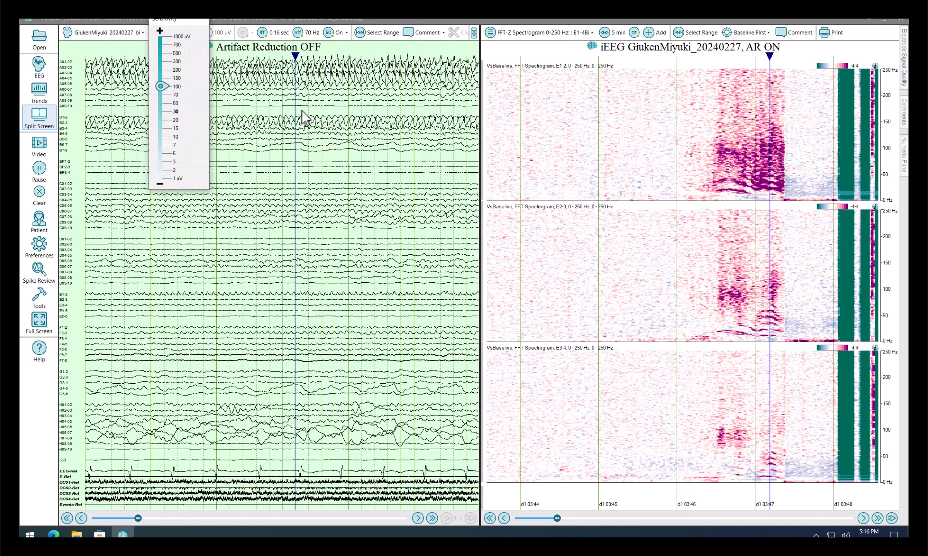
pyautogui.click(301, 112)
# Show the FFT-Z Spectrogram 0-250 Hz: All Channels panel in the trends
pyautogui.click(518, 32)
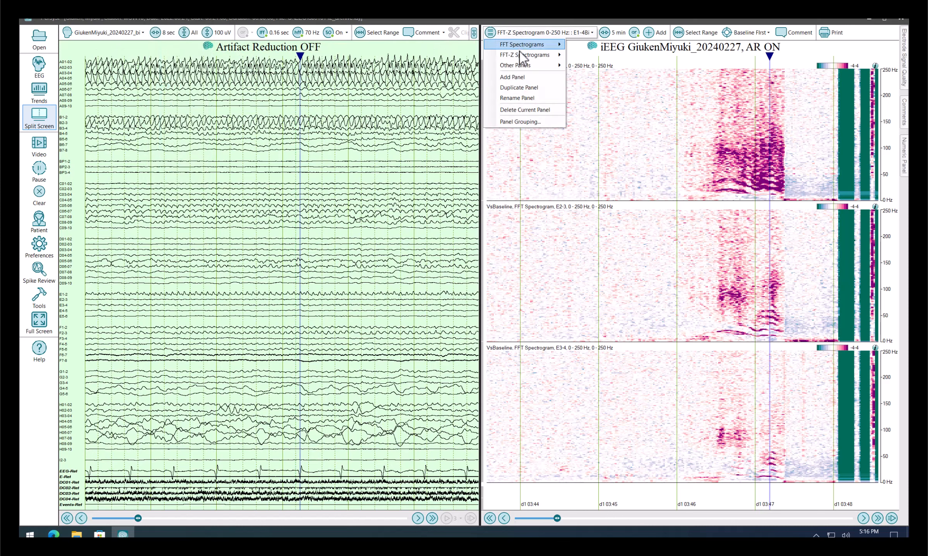
pyautogui.moveTo(522, 55)
pyautogui.click(597, 56)
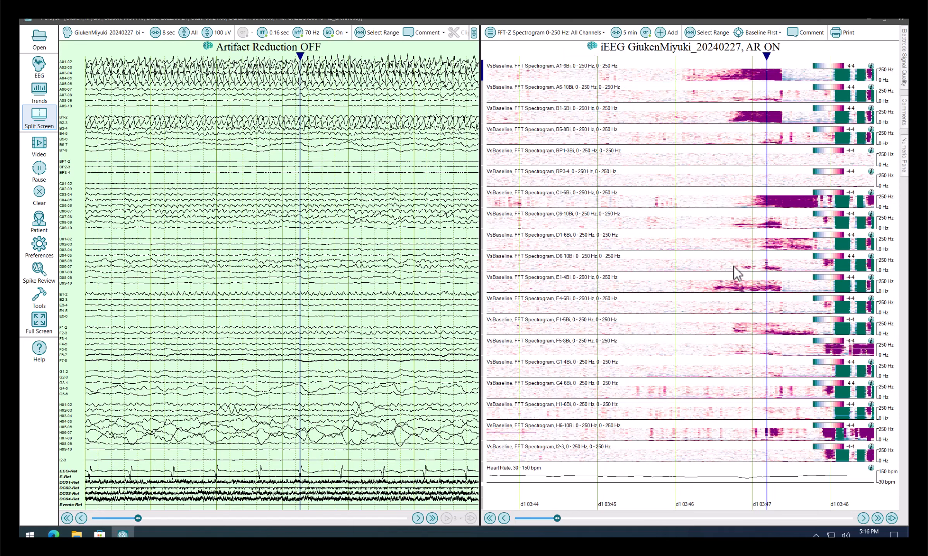
# Page the trends forward and display the EEG at the dark multi-channel burst just after d1 04:09
pyautogui.click(876, 519)
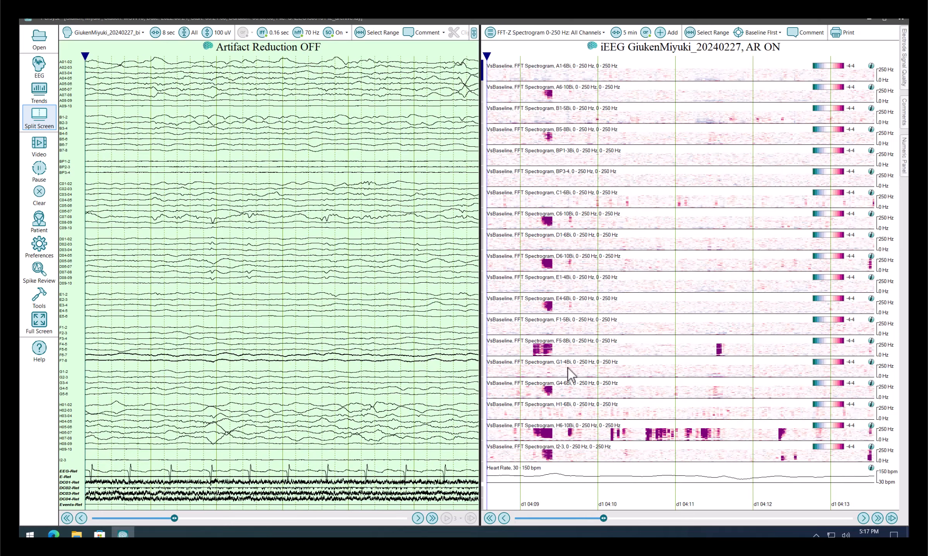
pyautogui.click(545, 223)
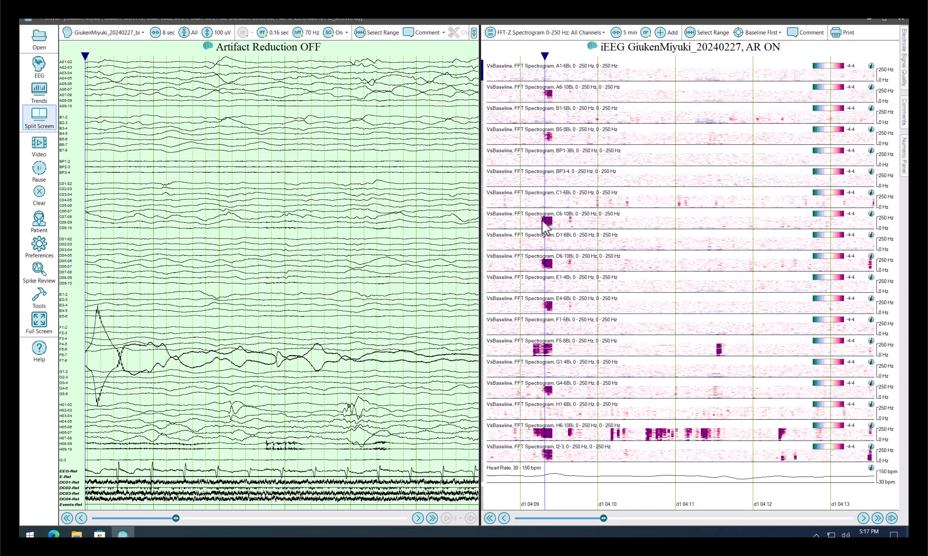
pyautogui.click(543, 220)
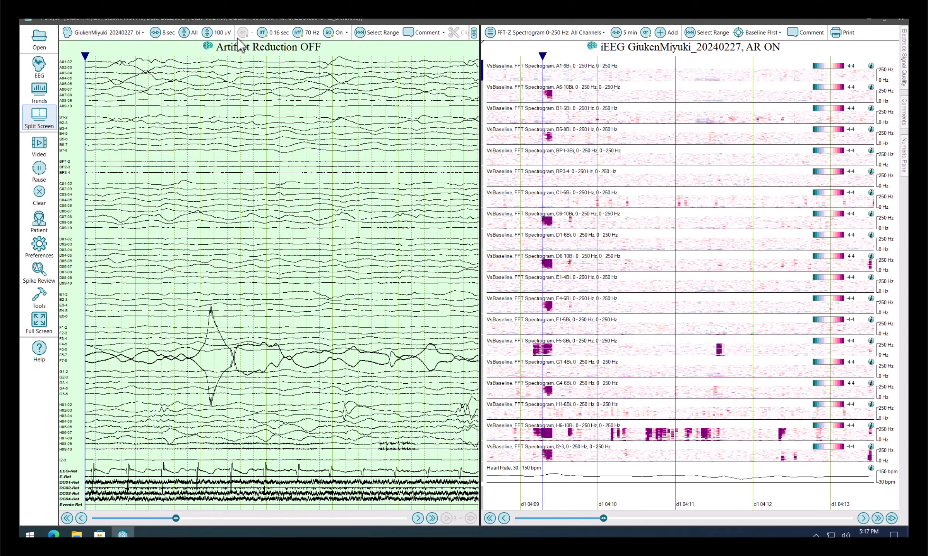
# Set the EEG sensitivity to 70 uV and place the EEG cursor near the middle of the displayed page
pyautogui.click(208, 32)
pyautogui.click(177, 95)
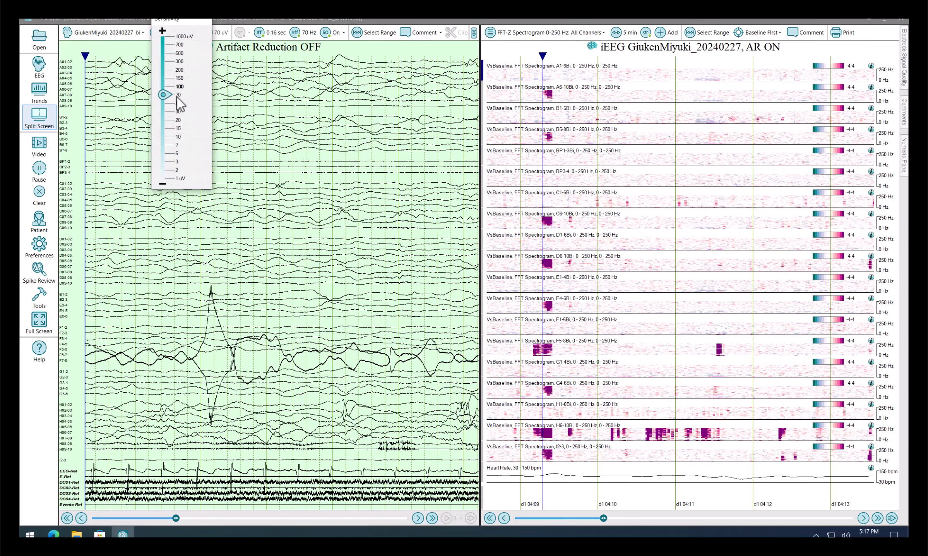
pyautogui.click(287, 145)
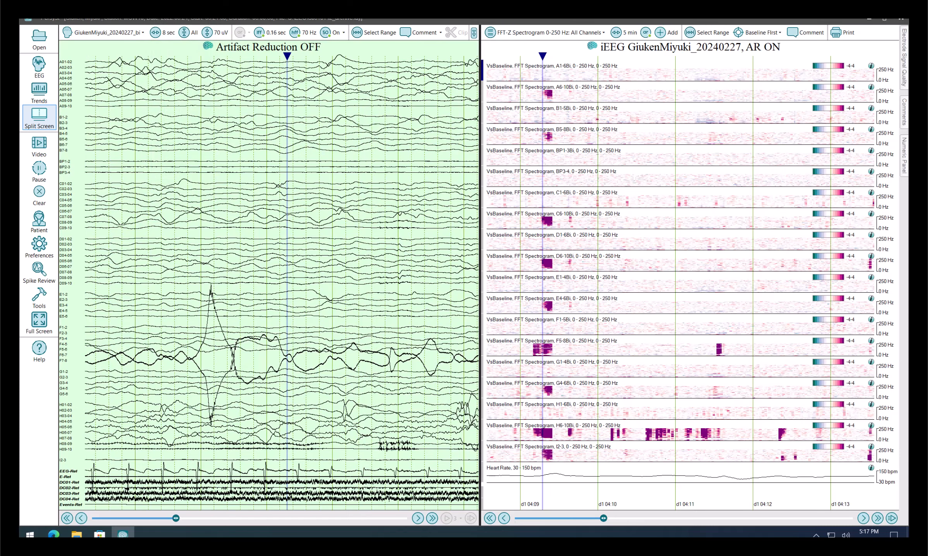
# Page the trends forward and display the EEG at the start of the multi-channel burst just after d1 04:21
pyautogui.click(875, 519)
pyautogui.click(875, 518)
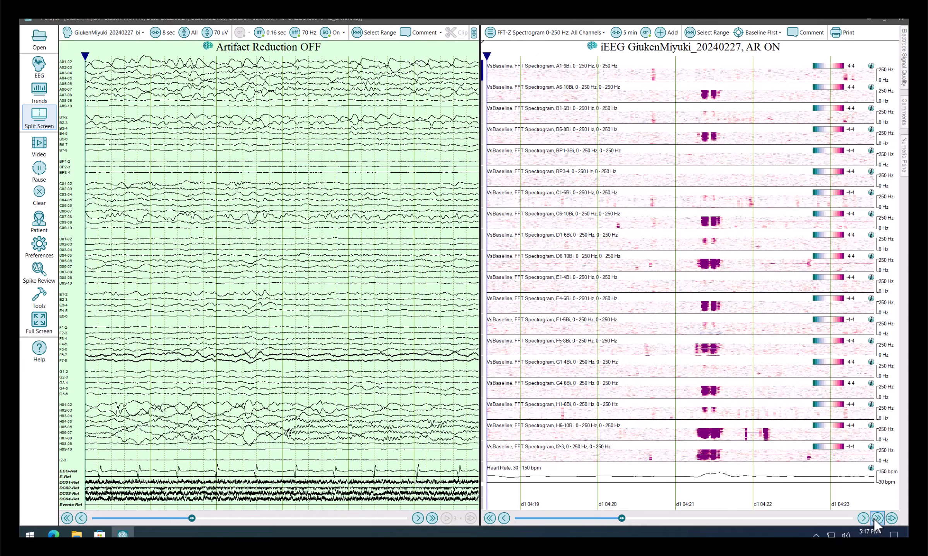
pyautogui.click(700, 456)
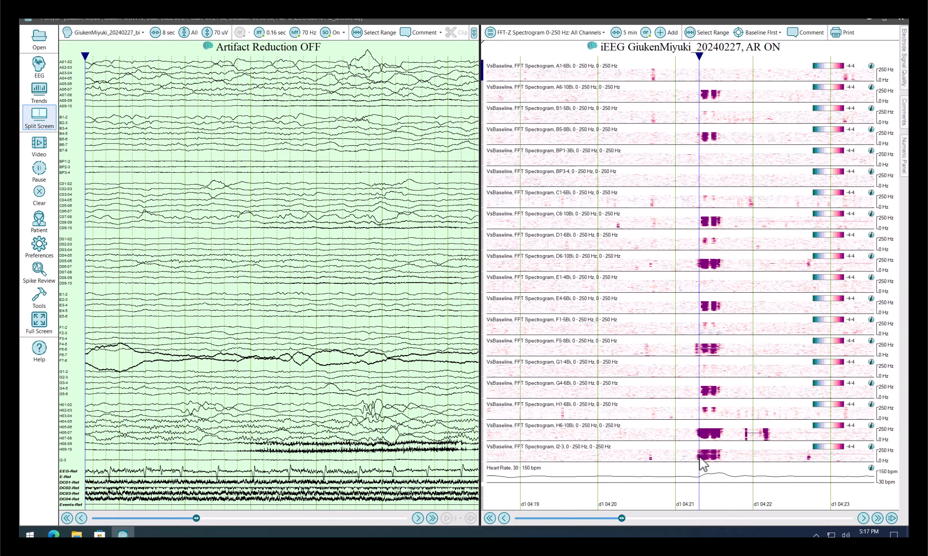
# Page the trends forward to the stretch from d1 04:54 to d1 04:58
pyautogui.click(877, 518)
pyautogui.click(877, 518)
pyautogui.click(878, 518)
pyautogui.click(878, 517)
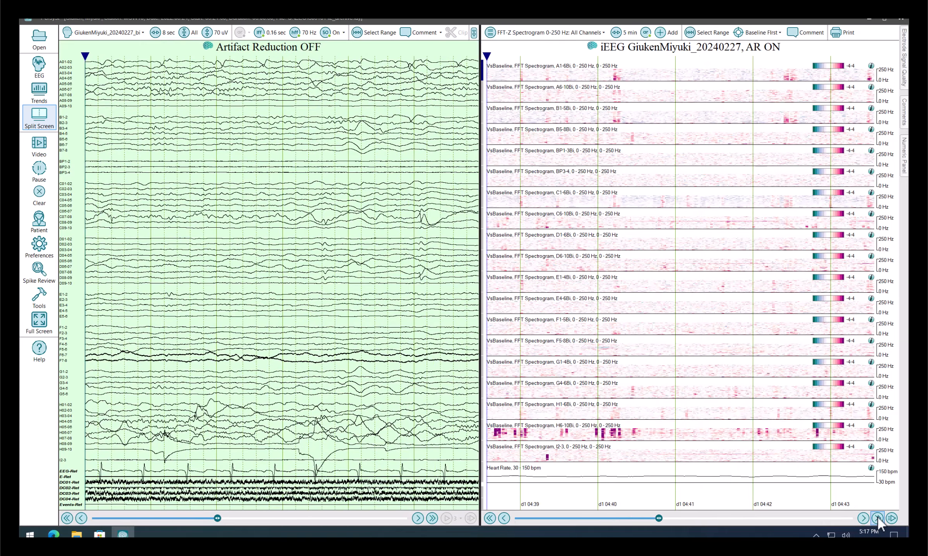
pyautogui.click(878, 518)
pyautogui.click(877, 518)
pyautogui.click(877, 518)
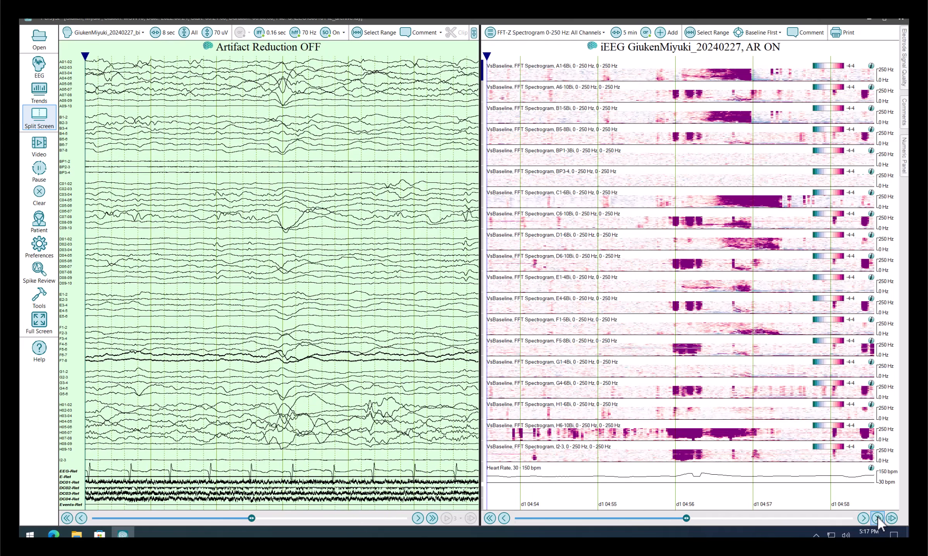
# Display the EEG just after d1 04:56, ahead of the dark spectrogram activity in A1-6Bi
pyautogui.click(684, 77)
pyautogui.click(694, 76)
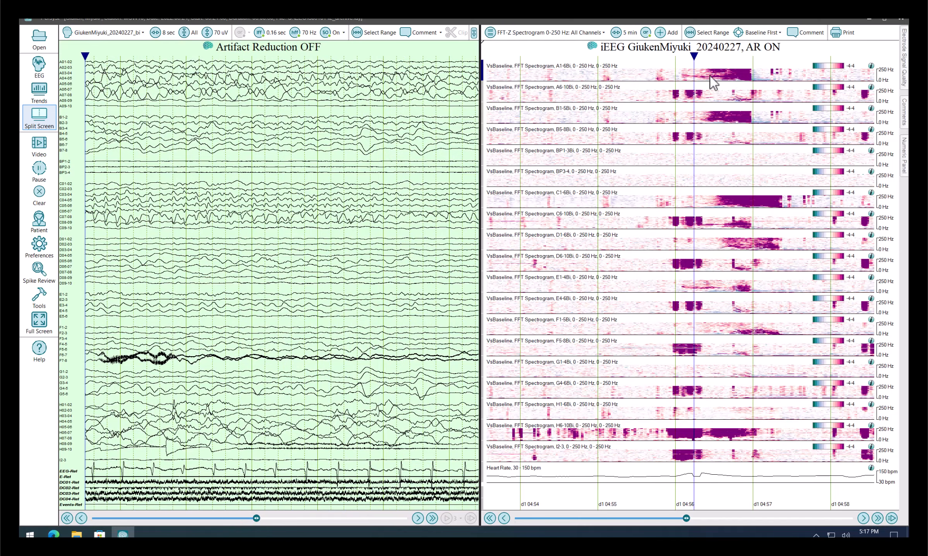
pyautogui.click(685, 79)
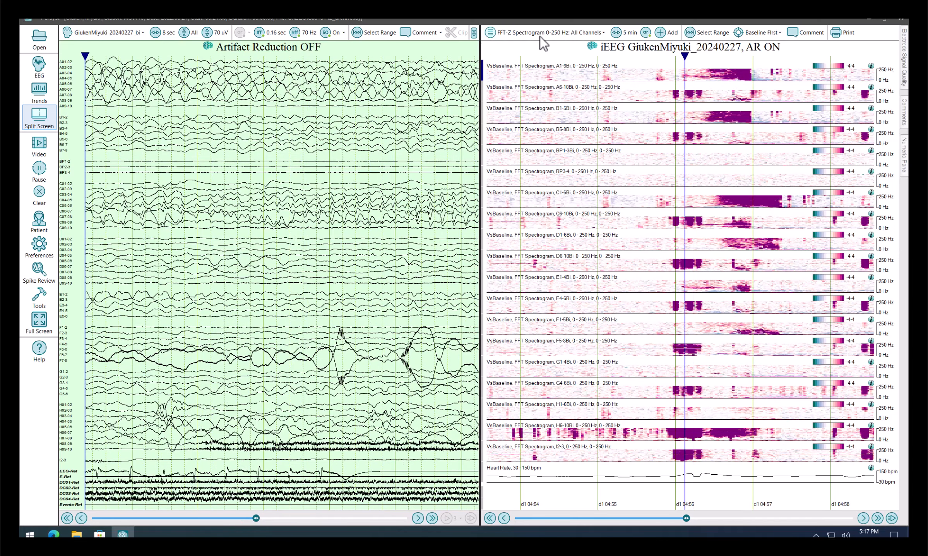
# Show the FFT-Z Spectrogram 0-250 Hz panel for A1-6Bi in the trends
pyautogui.click(542, 33)
pyautogui.moveTo(541, 54)
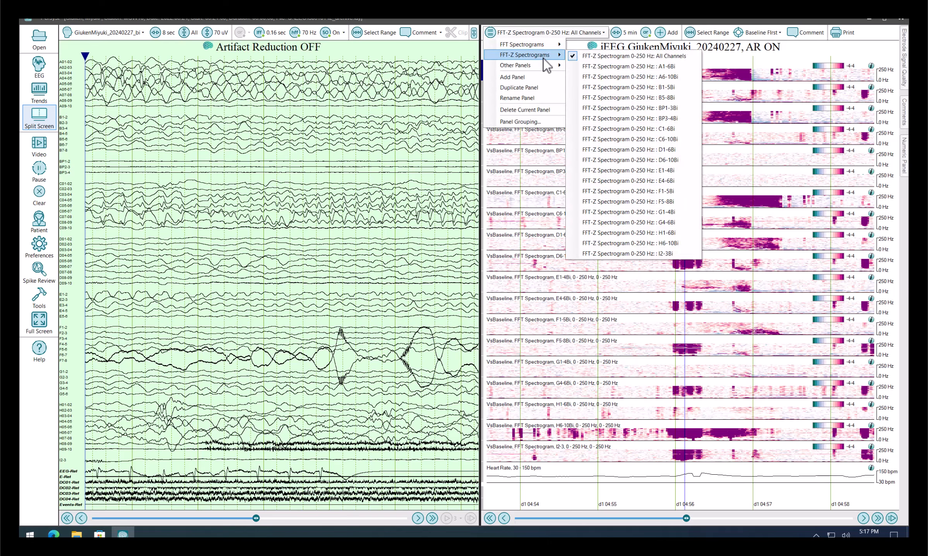
pyautogui.click(583, 71)
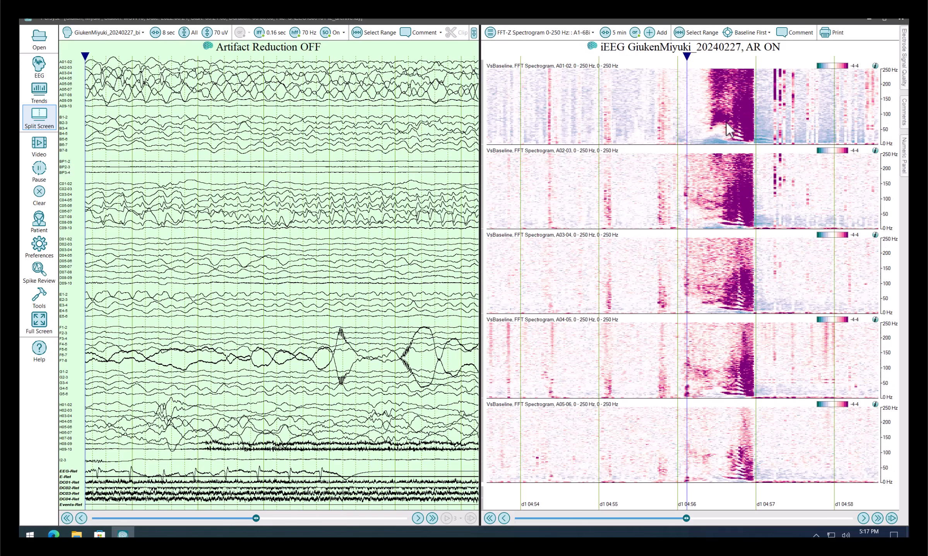
# Compare the EEG at the onset of the A01-02 high-frequency activity between d1 04:56 and 04:57 with its later part, and return to the onset
pyautogui.click(713, 113)
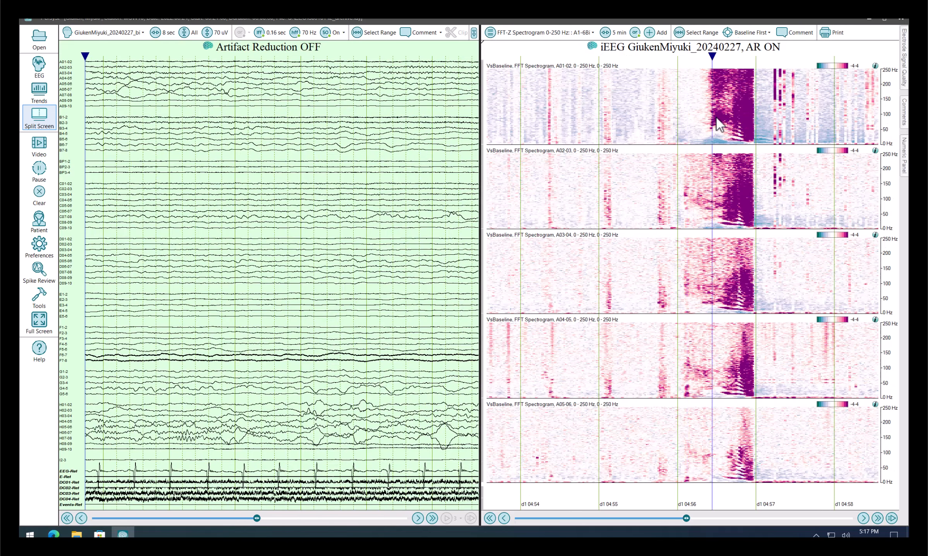
pyautogui.click(724, 135)
pyautogui.click(736, 143)
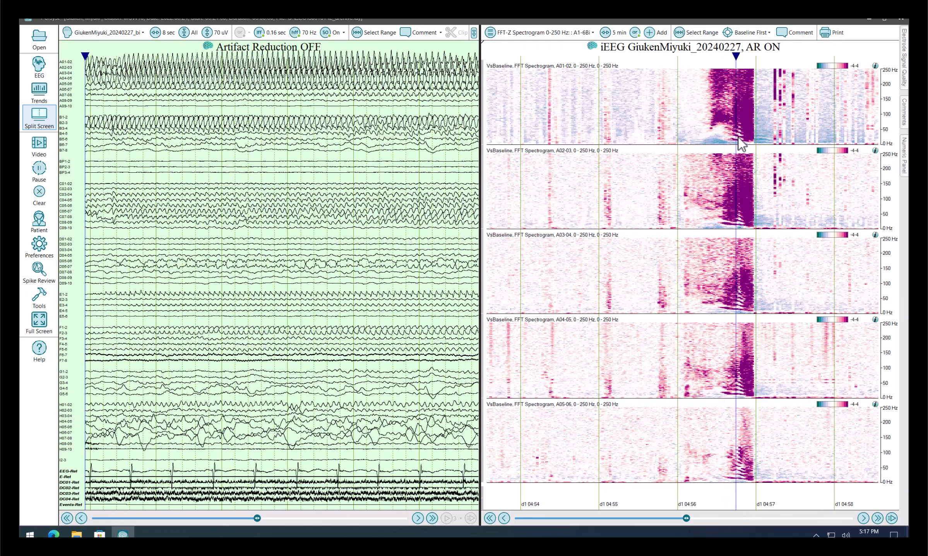
pyautogui.click(739, 144)
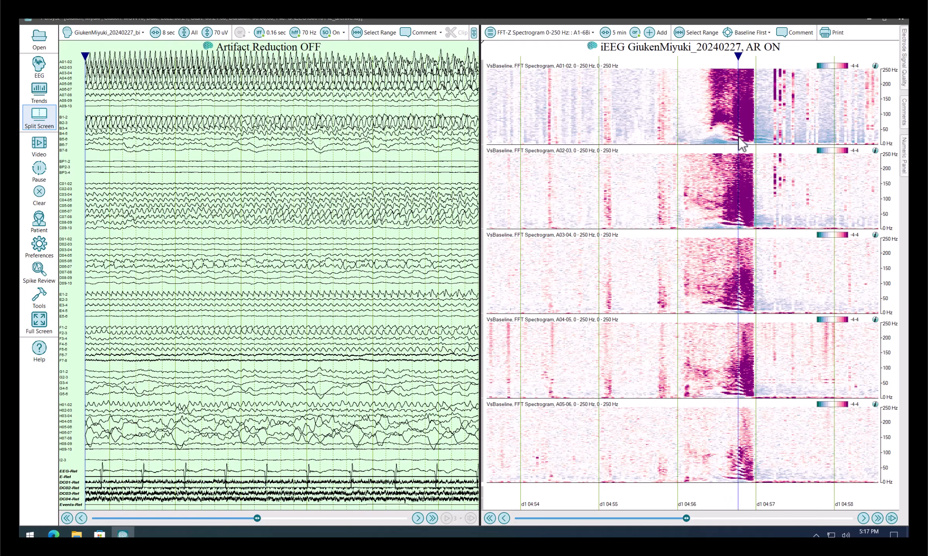
pyautogui.click(712, 128)
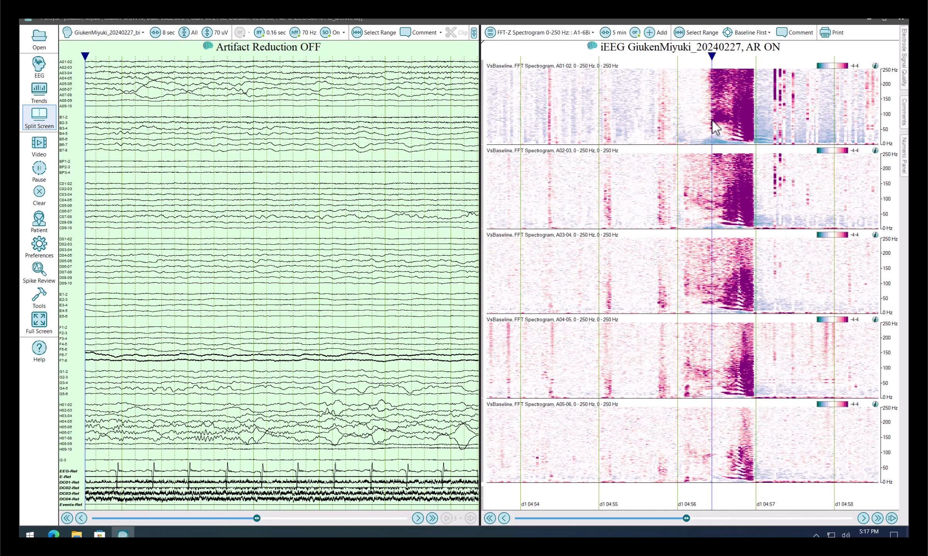